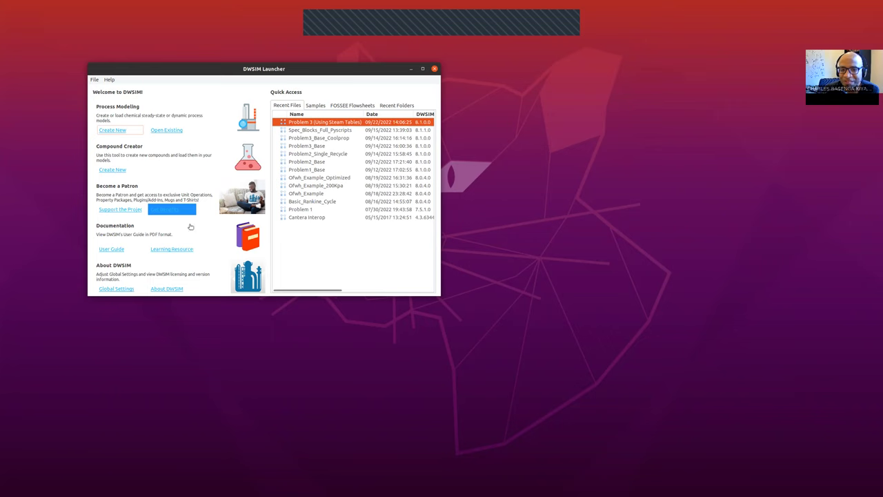
Create a new process simulation flowsheet with Ctrl+N, opening the Simulation Setup Wizard.
key("ctrl+n")
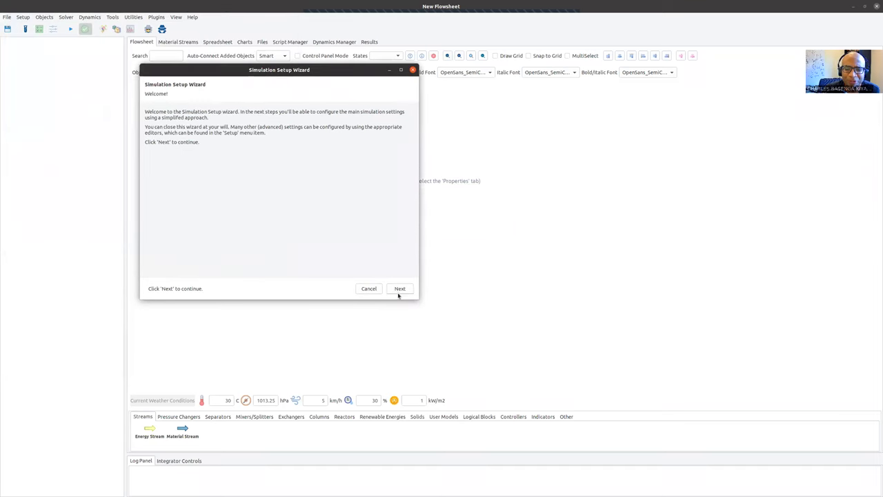
Tick Water at the bottom of the compound list and continue to Step 2.
left_click(400, 288)
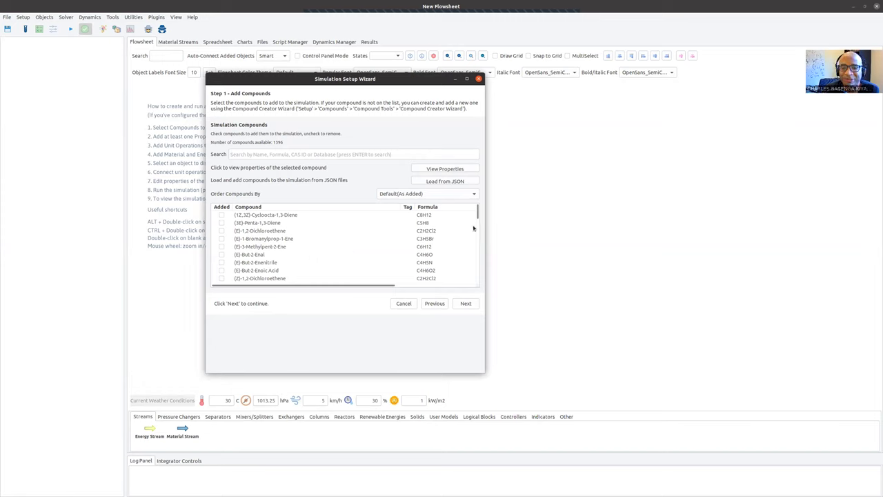
left_click_drag(477, 213, 481, 294)
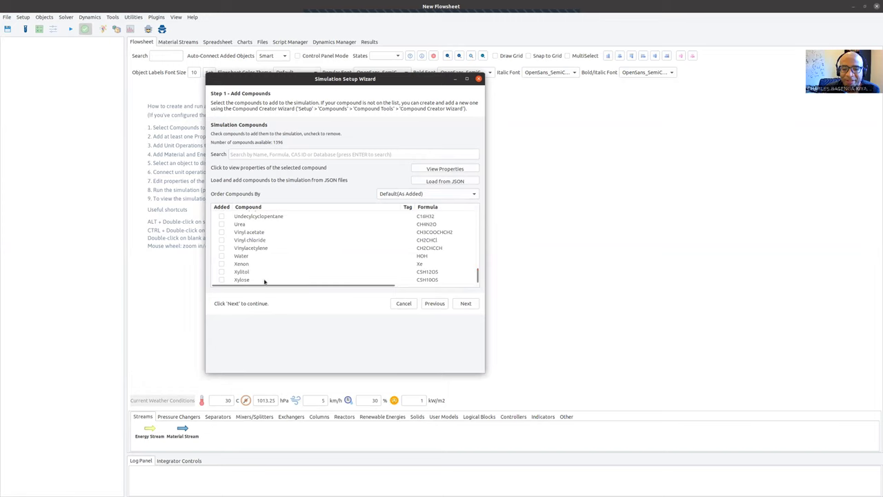
left_click(221, 256)
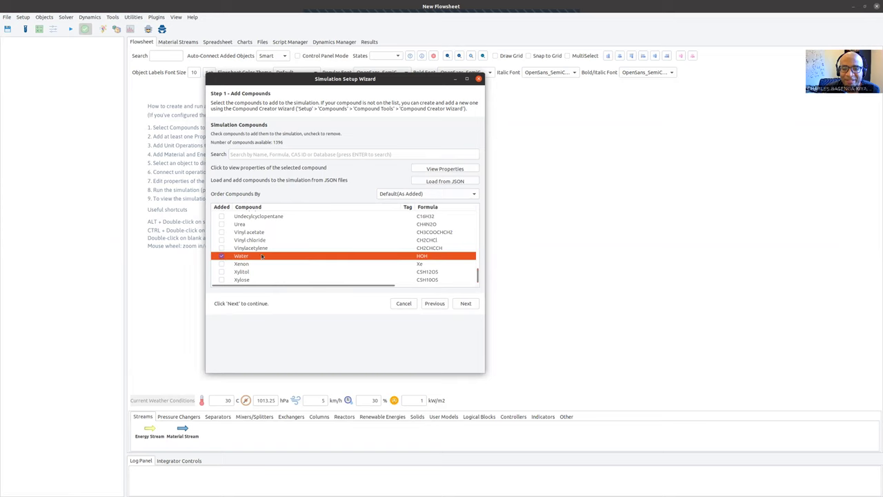
left_click(466, 303)
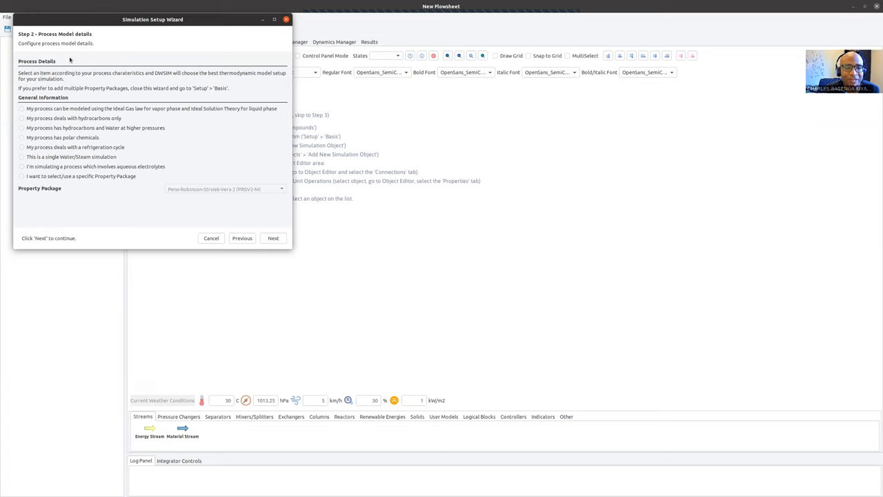
Pick the Steam Tables (IAPWS-IF97) property package and finish the wizard with SI units.
left_click(22, 177)
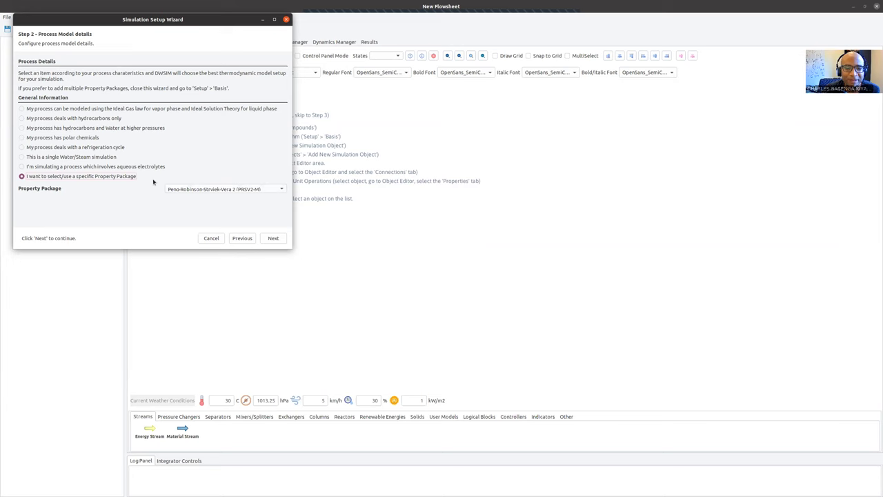
left_click(272, 193)
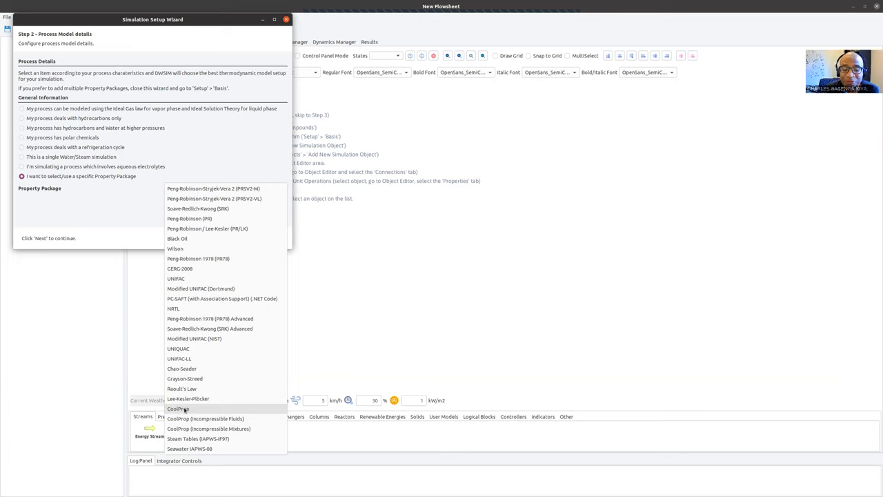
left_click(206, 440)
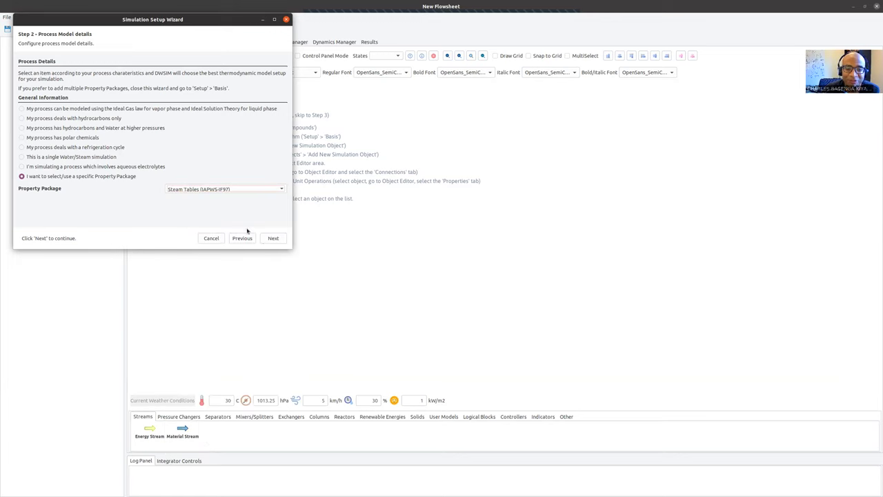
left_click(274, 239)
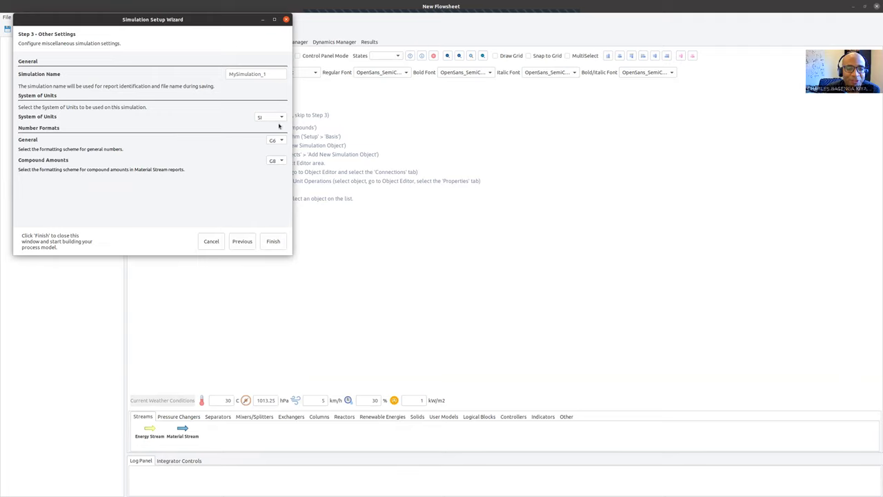
left_click(272, 241)
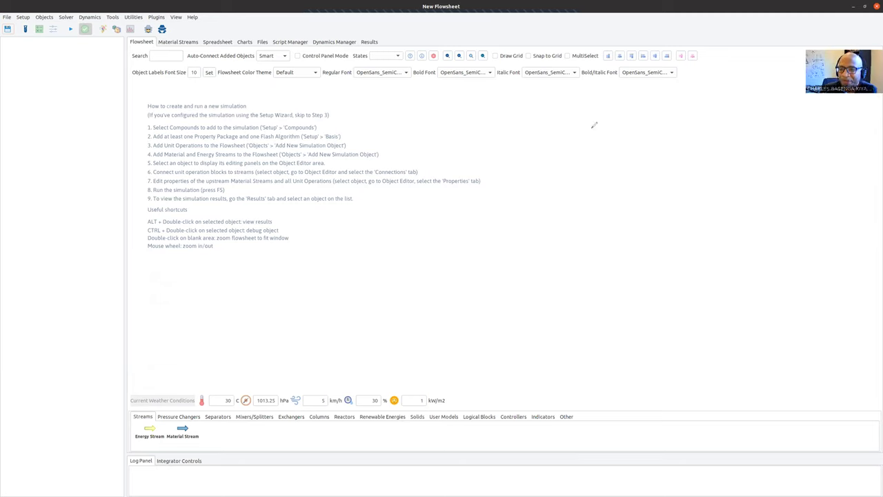
Sketch the boiler box, two turbine stages and the condenser box in red.
mouse_move(599, 132)
left_mouse_down()
mouse_move(677, 101)
mouse_move(679, 131)
mouse_move(600, 133)
left_mouse_up()
mouse_move(622, 93)
left_mouse_down()
mouse_move(633, 118)
mouse_move(644, 98)
mouse_move(698, 112)
mouse_move(706, 194)
left_mouse_up()
mouse_move(704, 154)
left_mouse_down()
mouse_move(721, 128)
mouse_move(726, 204)
mouse_move(707, 193)
mouse_move(725, 206)
mouse_move(729, 228)
mouse_move(694, 230)
mouse_move(730, 234)
mouse_move(729, 227)
mouse_move(730, 250)
mouse_move(713, 263)
mouse_move(718, 330)
left_mouse_up()
mouse_move(714, 294)
left_mouse_down()
mouse_move(740, 268)
mouse_move(744, 352)
left_mouse_up()
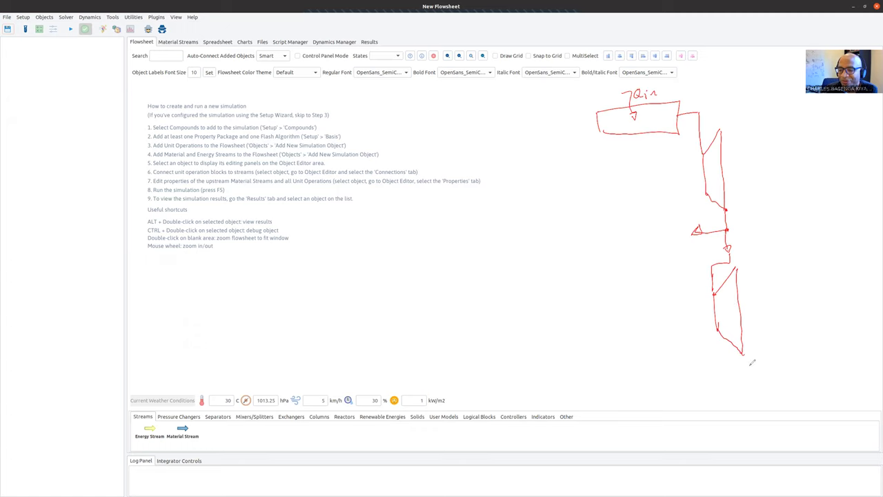
left_click_drag(745, 350, 744, 371)
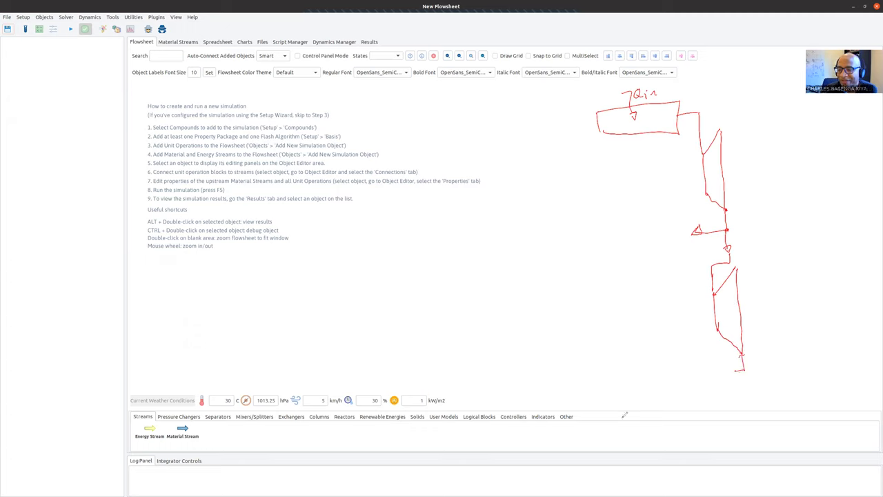
mouse_move(640, 361)
left_mouse_down()
mouse_move(726, 353)
mouse_move(731, 369)
mouse_move(644, 388)
left_mouse_up()
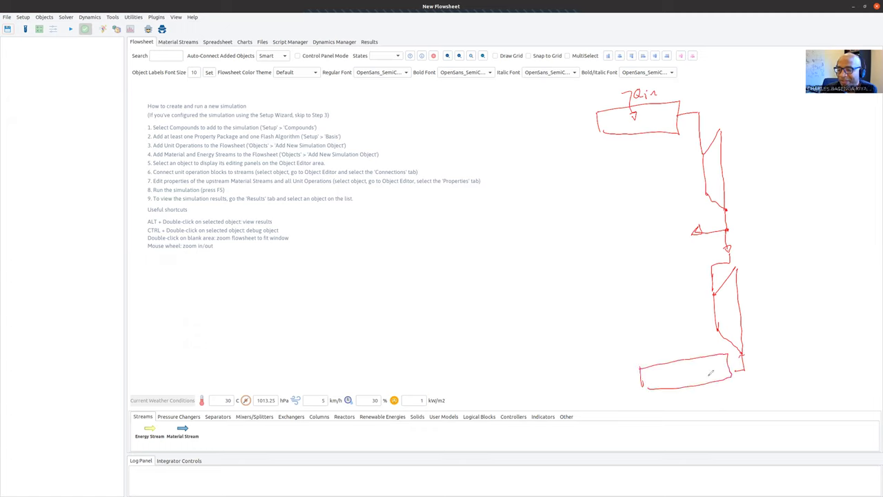
mouse_move(694, 376)
left_mouse_down()
mouse_move(711, 392)
mouse_move(733, 390)
mouse_move(730, 399)
mouse_move(757, 390)
left_mouse_up()
Write the Qout, Wout,2 and Wout,1 labels and draw the line leaving the condenser.
mouse_move(726, 312)
left_mouse_down()
mouse_move(766, 301)
mouse_move(802, 315)
left_mouse_up()
left_click_drag(806, 306, 812, 314)
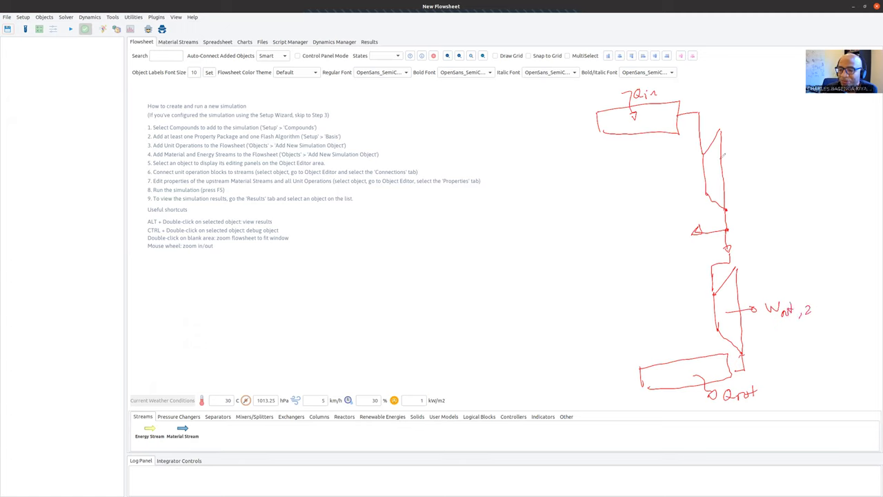
mouse_move(714, 165)
left_mouse_down()
mouse_move(759, 160)
mouse_move(770, 173)
mouse_move(777, 167)
mouse_move(779, 184)
mouse_move(787, 178)
left_mouse_up()
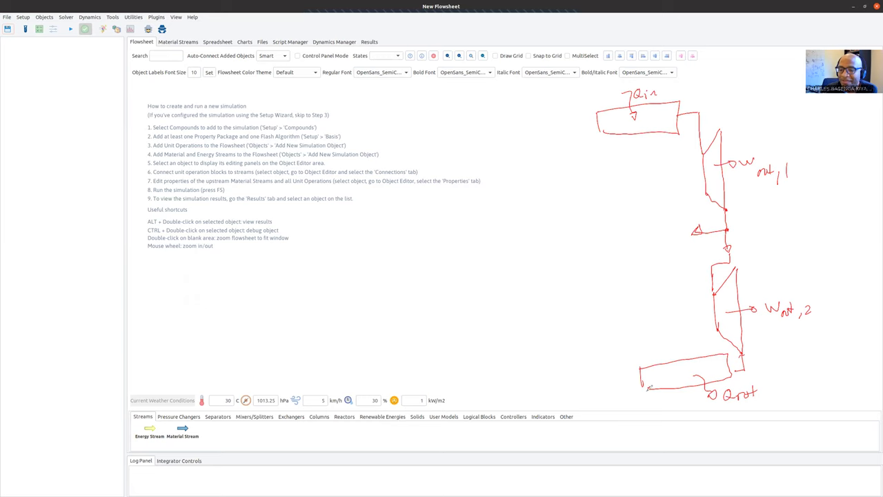
mouse_move(641, 372)
left_mouse_down()
mouse_move(608, 380)
mouse_move(595, 363)
left_mouse_up()
Draw the first pump labelled Wp,1, the rising line, extraction line and second pump.
mouse_move(598, 323)
left_mouse_down()
mouse_move(596, 362)
mouse_move(600, 324)
left_mouse_up()
left_click_drag(559, 346, 591, 340)
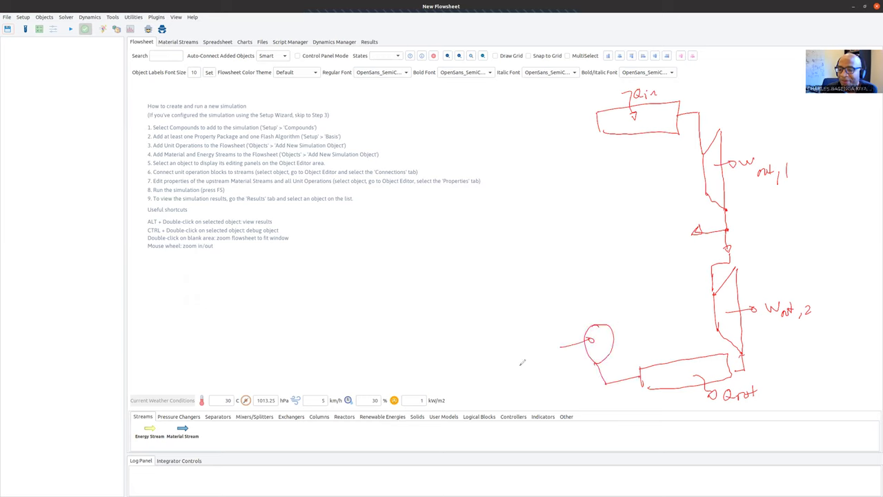
left_click_drag(519, 345, 551, 355)
left_click_drag(599, 321, 587, 232)
mouse_move(589, 281)
left_mouse_down()
mouse_move(596, 265)
mouse_move(589, 281)
left_mouse_up()
left_click_drag(693, 235, 586, 250)
mouse_move(590, 199)
left_mouse_down()
mouse_move(576, 216)
mouse_move(591, 199)
mouse_move(575, 127)
mouse_move(602, 121)
left_mouse_up()
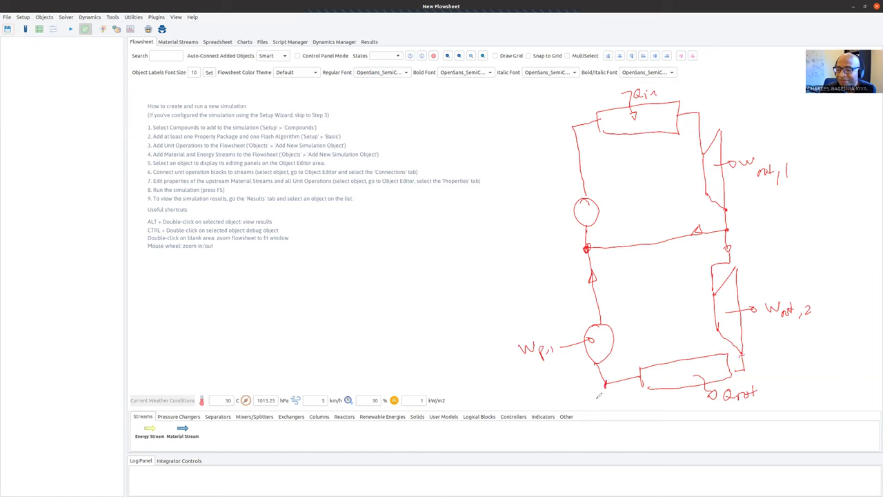
Number the sketch's state points 1 through 7 around the cycle.
left_click_drag(598, 387, 597, 397)
left_click_drag(602, 304, 613, 309)
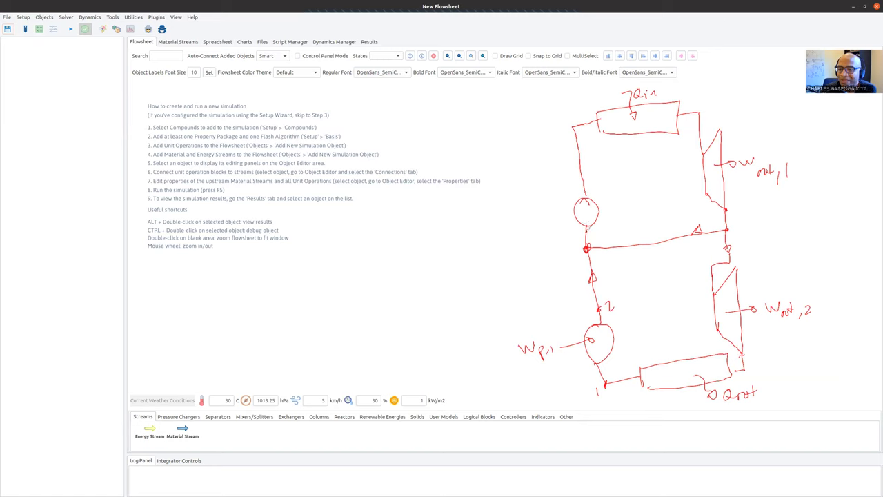
left_click_drag(568, 230, 567, 243)
left_click_drag(554, 127, 558, 154)
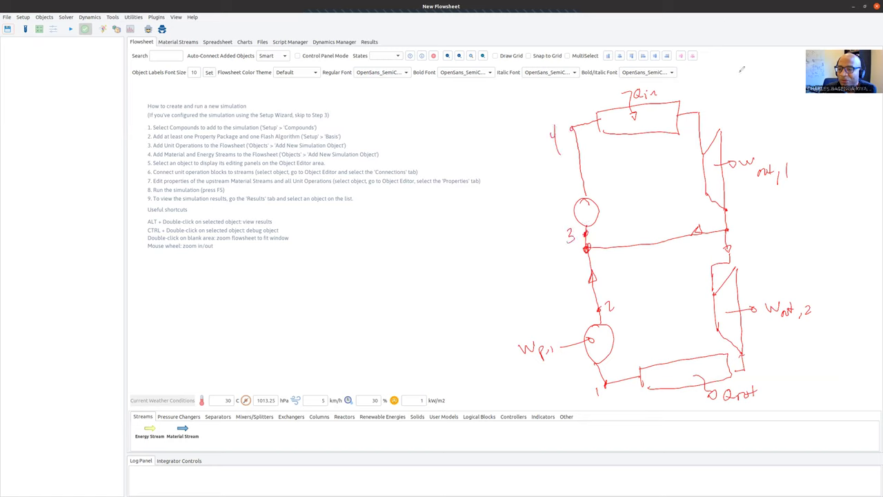
left_click(699, 113)
left_click_drag(705, 102, 711, 110)
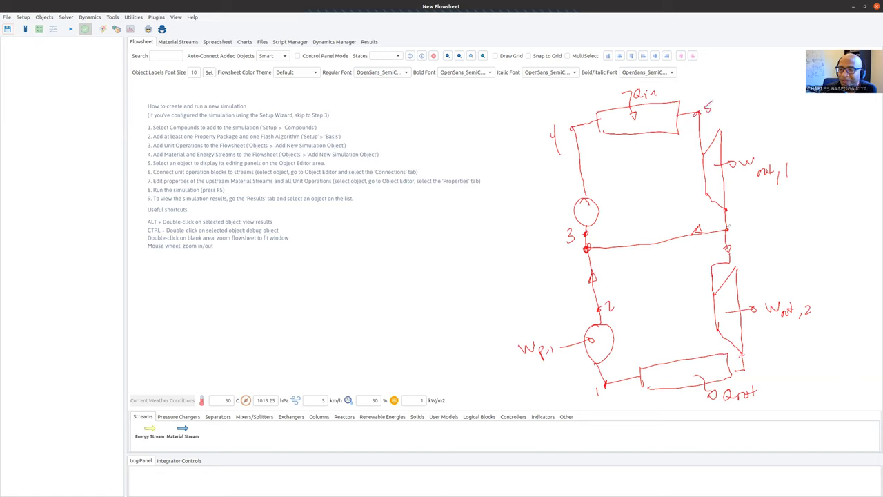
left_click_drag(739, 213, 736, 220)
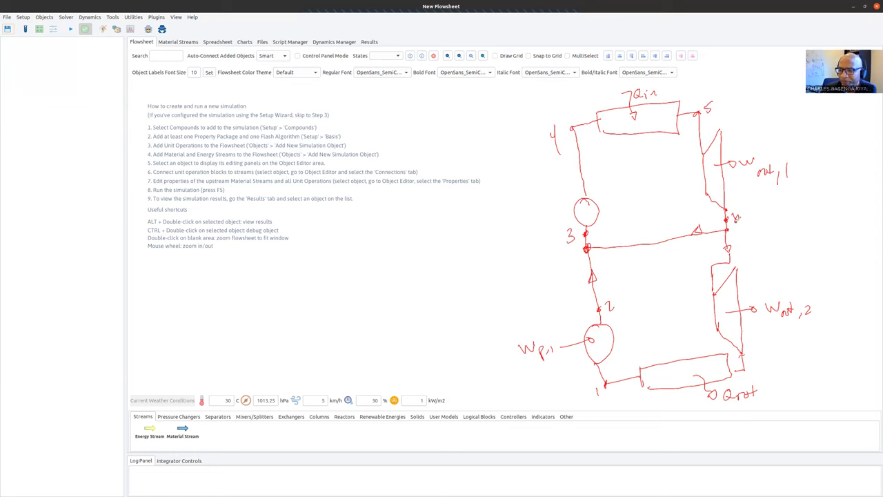
left_click(667, 240)
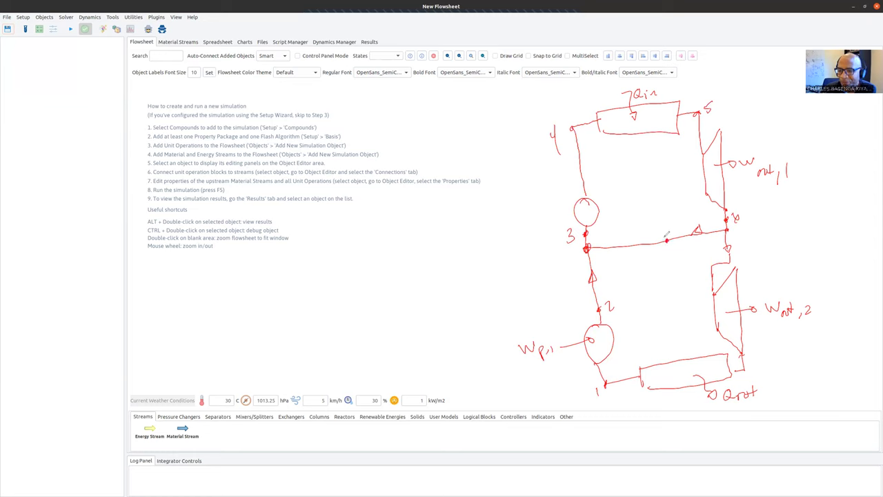
left_click_drag(668, 225, 665, 232)
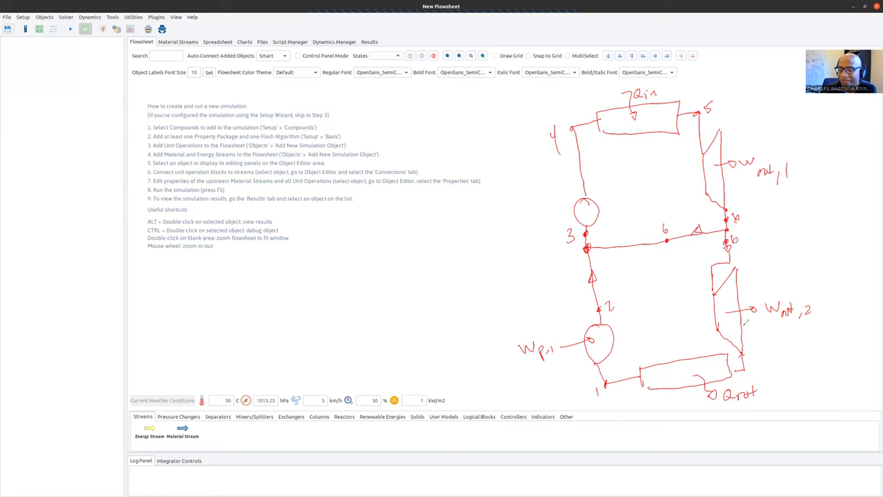
left_click(745, 370)
mouse_move(758, 356)
left_mouse_down()
mouse_move(772, 354)
mouse_move(764, 370)
left_mouse_up()
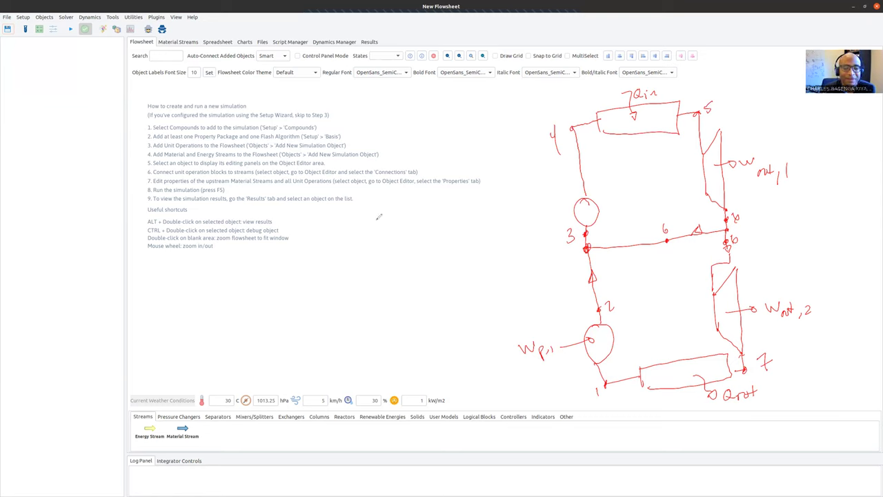
mouse_move(396, 41)
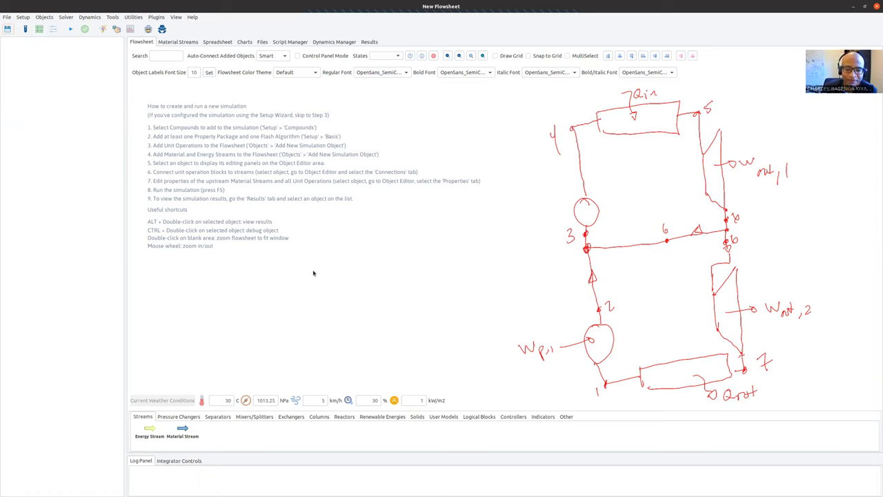
Drag two Pump blocks from Pressure Changers onto the canvas left of the sketch.
left_click(181, 416)
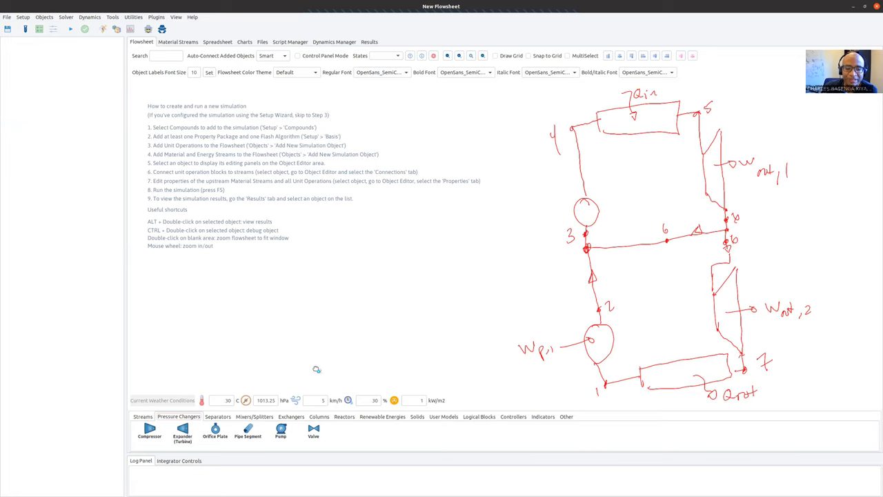
left_click_drag(218, 408, 219, 363)
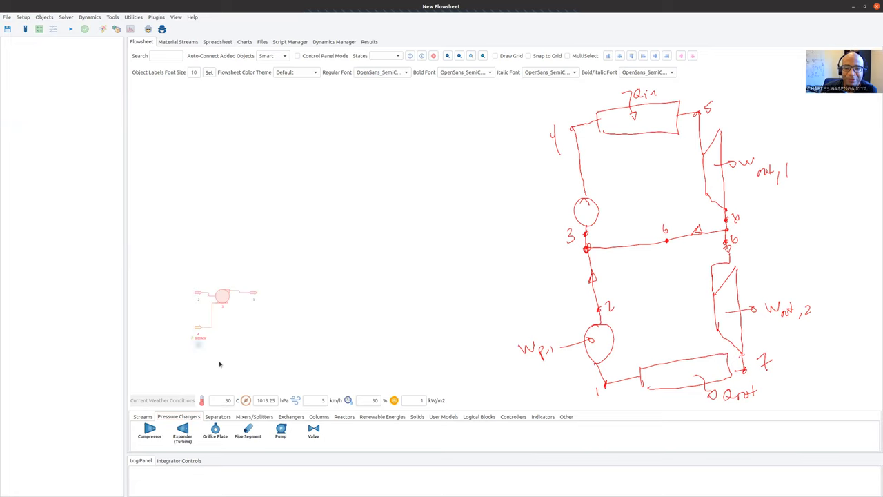
left_click(291, 416)
left_click_drag(215, 139, 213, 139)
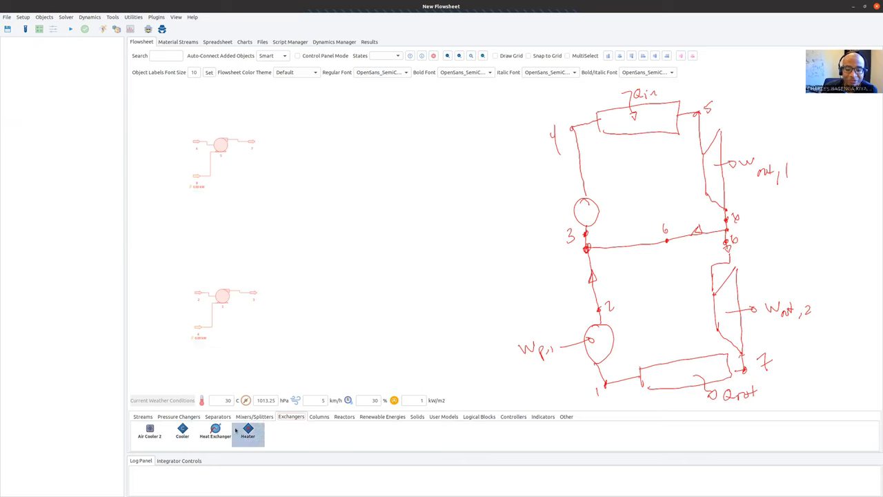
Place a cooler after the second pump and set its rotation to 180°.
left_click_drag(182, 429, 313, 345)
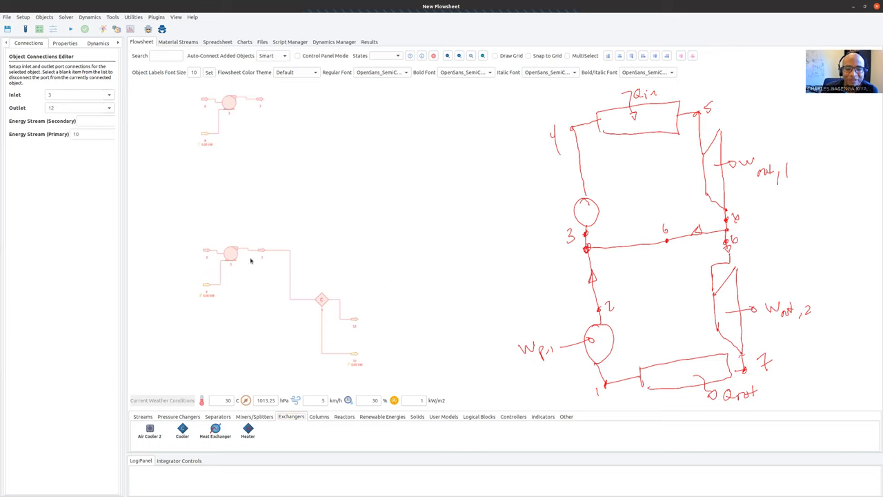
left_click(319, 300)
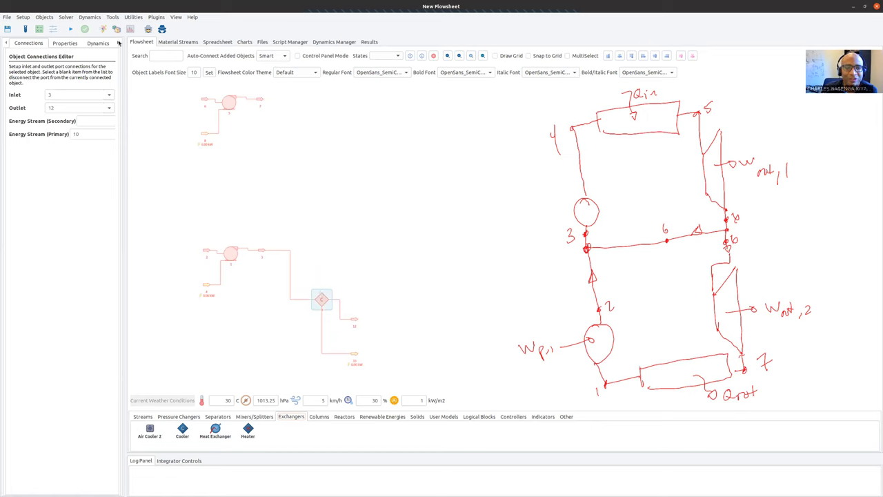
left_click(118, 43)
left_click(118, 42)
left_click(118, 43)
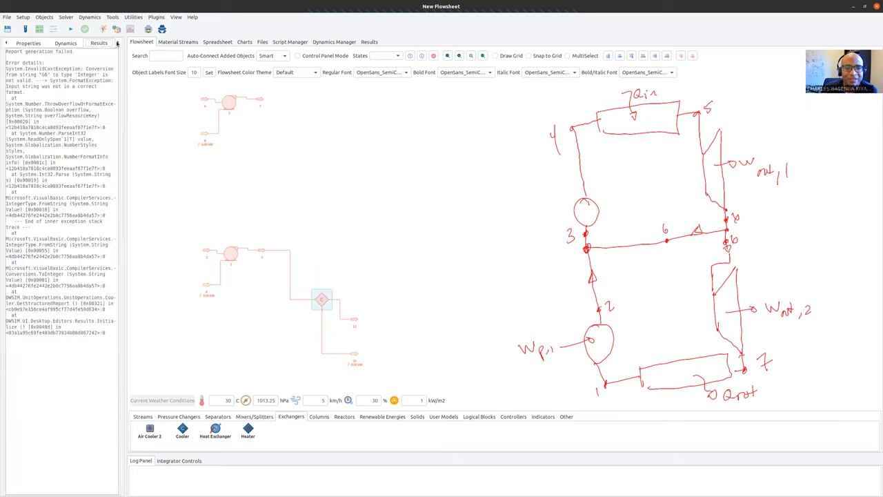
left_click(118, 43)
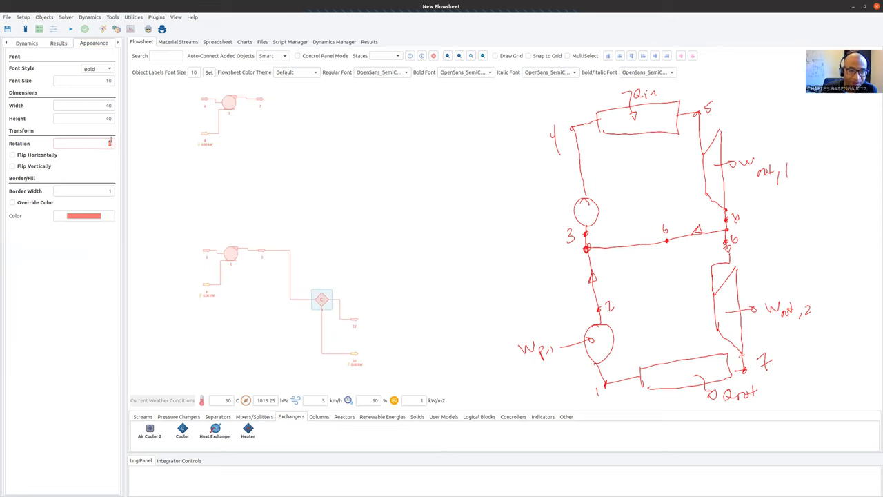
key("Return")
Rearrange the cooler's streams, rotating stream 12 by 180° to sit left of the cooler.
left_click_drag(322, 298, 317, 289)
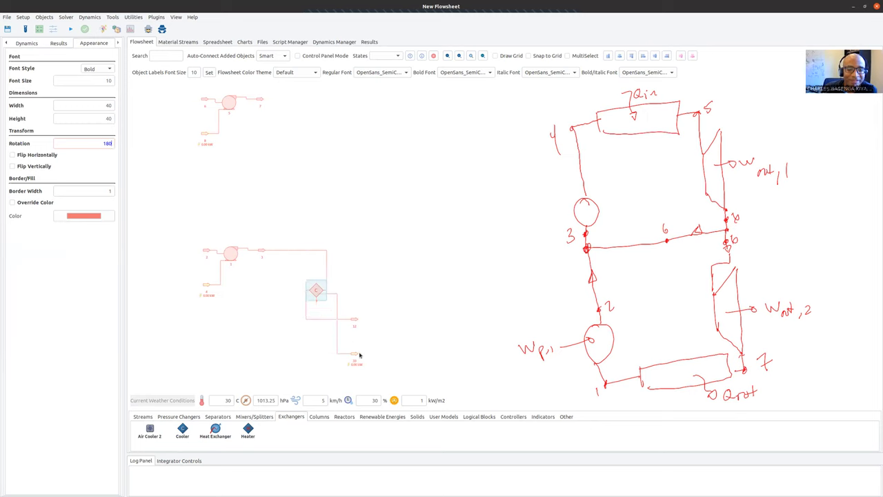
left_click_drag(355, 355, 358, 296)
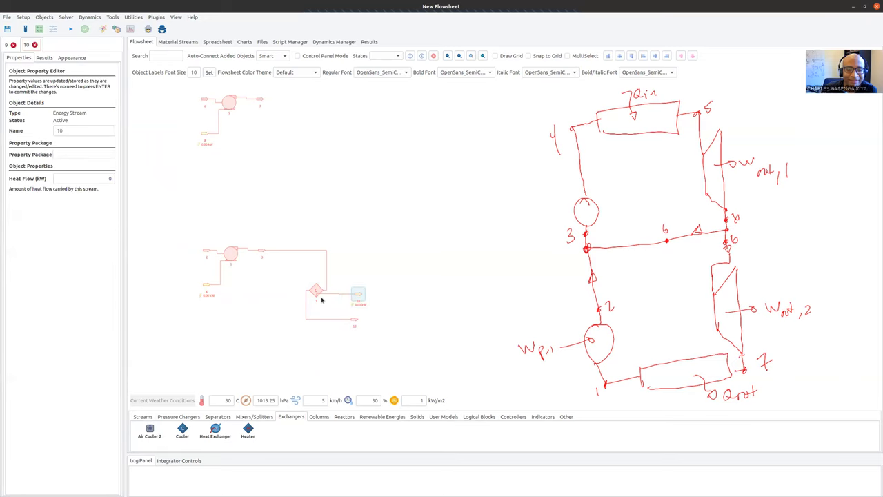
left_click_drag(355, 320, 269, 309)
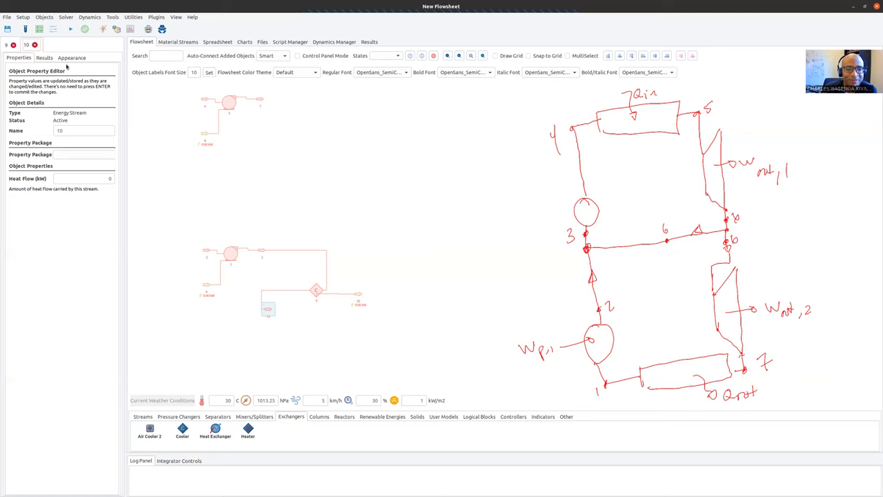
left_click(71, 60)
left_click(92, 60)
left_click(42, 170)
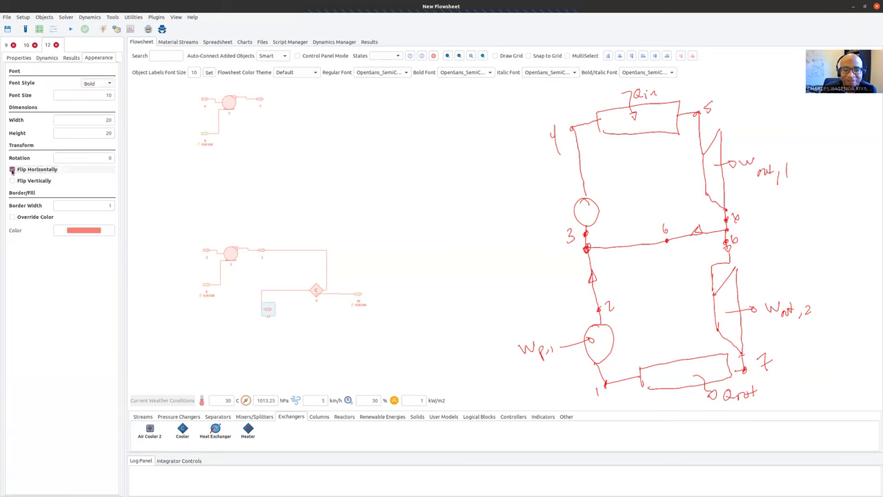
left_click(12, 171)
left_click(12, 180)
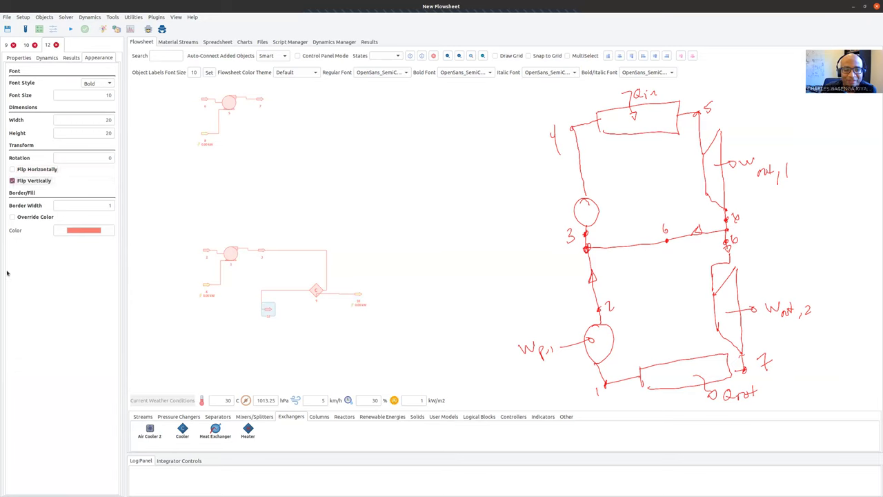
left_click(12, 180)
type("180")
key("Return")
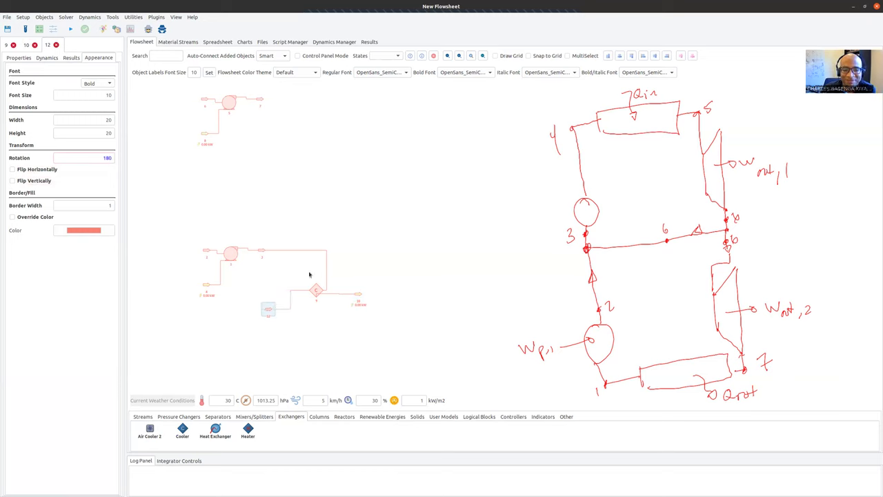
left_click_drag(262, 315, 259, 296)
Reset the cooler's rotation to 0°, flip it horizontally, and move stream 10 below it.
left_click(317, 292)
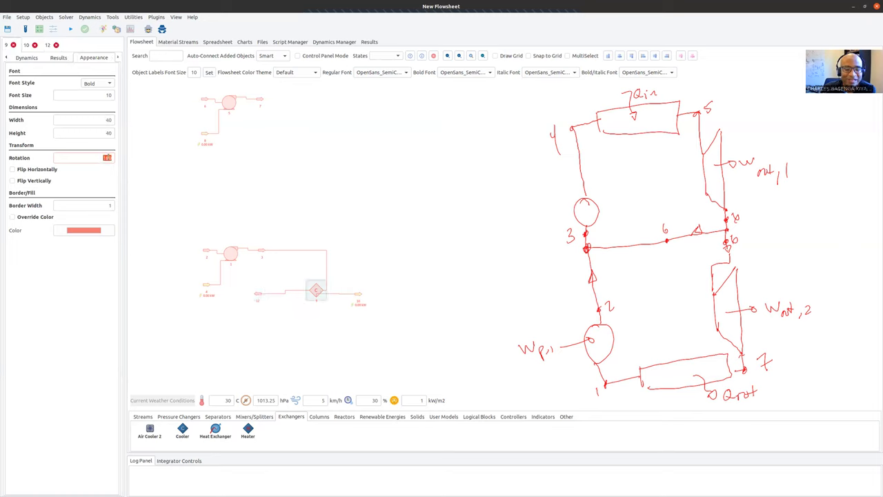
type("0")
key("Return")
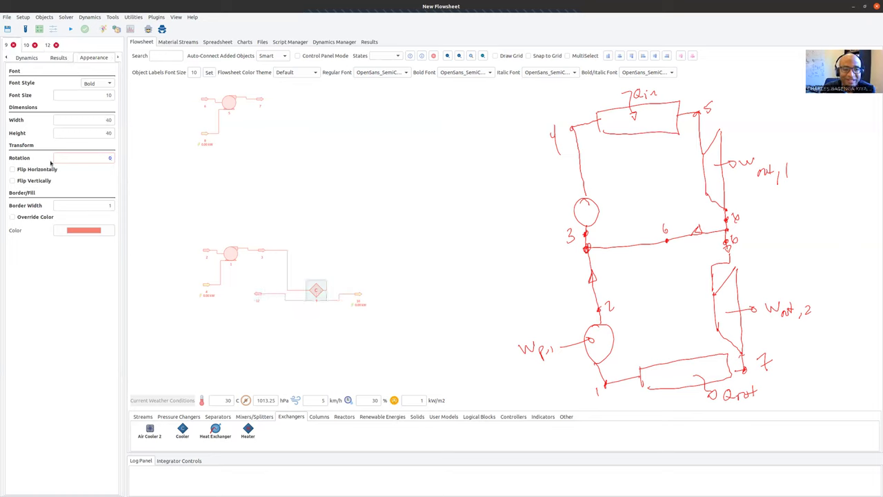
left_click(40, 173)
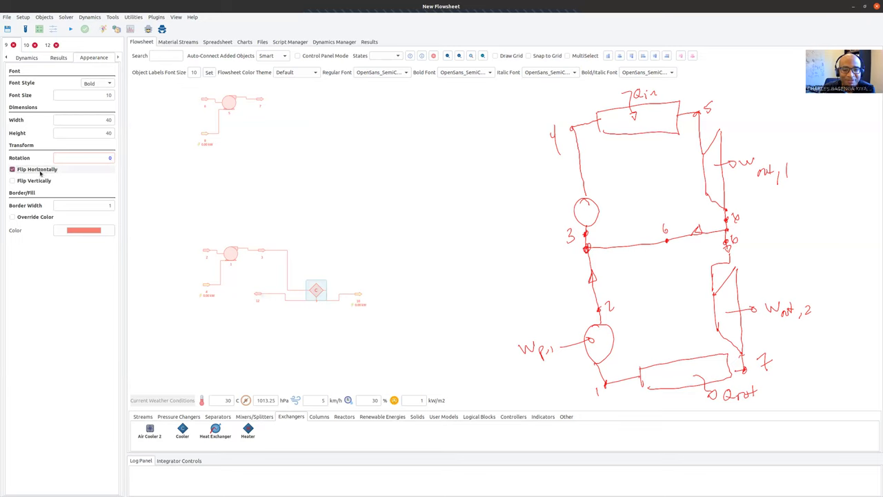
left_click(308, 194)
left_click_drag(359, 300, 336, 315)
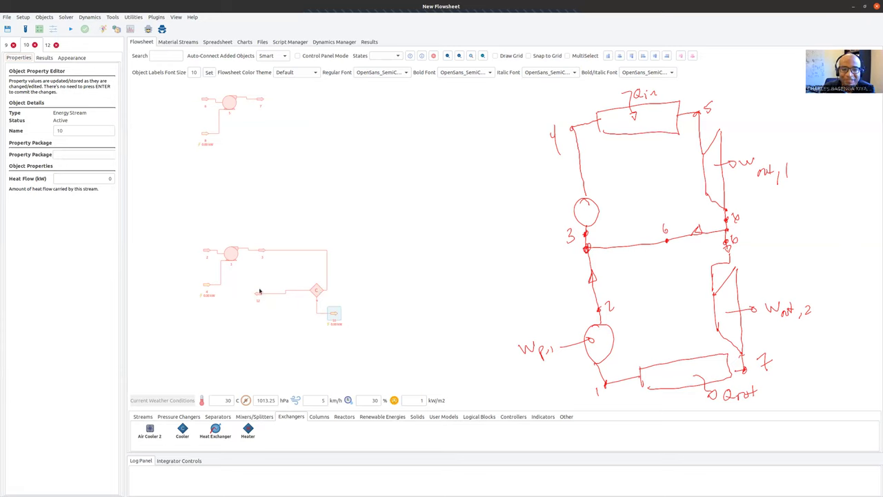
left_click(317, 289)
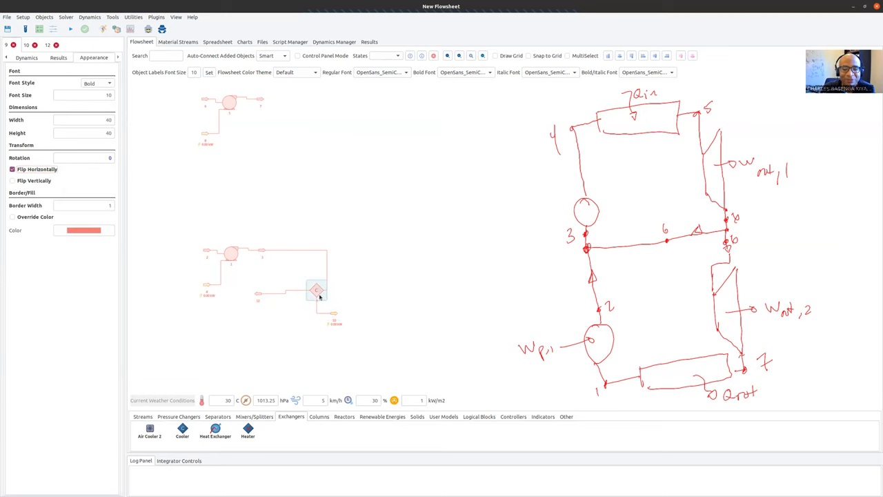
Switch block 1's inlet from stream 2 to stream 12 and move energy stream 4 beside it.
left_click(205, 253)
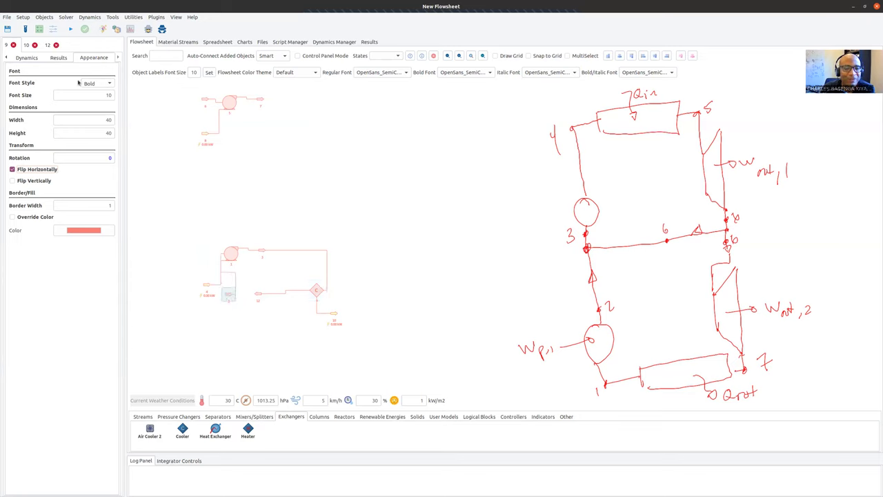
left_click(179, 244)
left_click(232, 255)
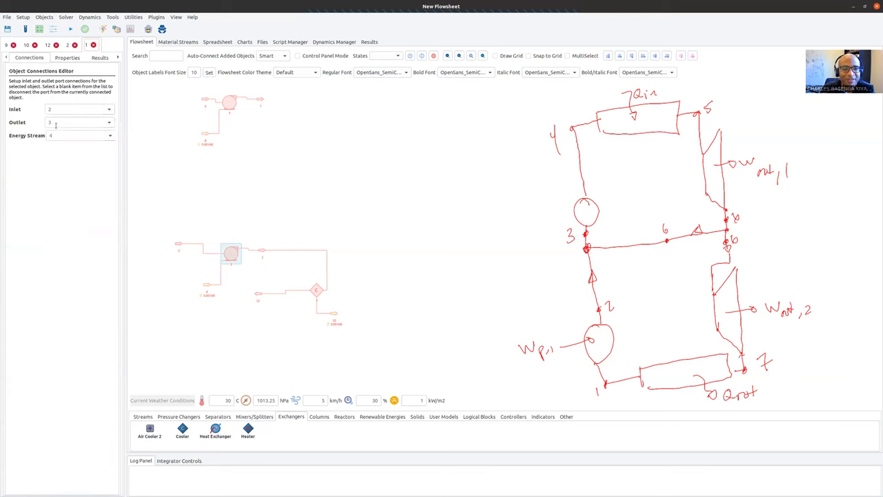
left_click(110, 110)
left_click(72, 143)
scroll(111, 117, "up", 1)
left_click_drag(208, 285, 240, 279)
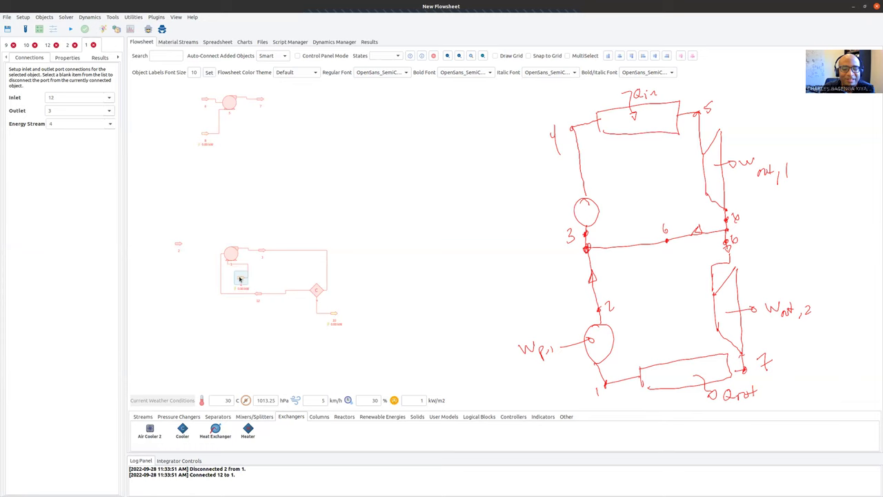
left_click(178, 245)
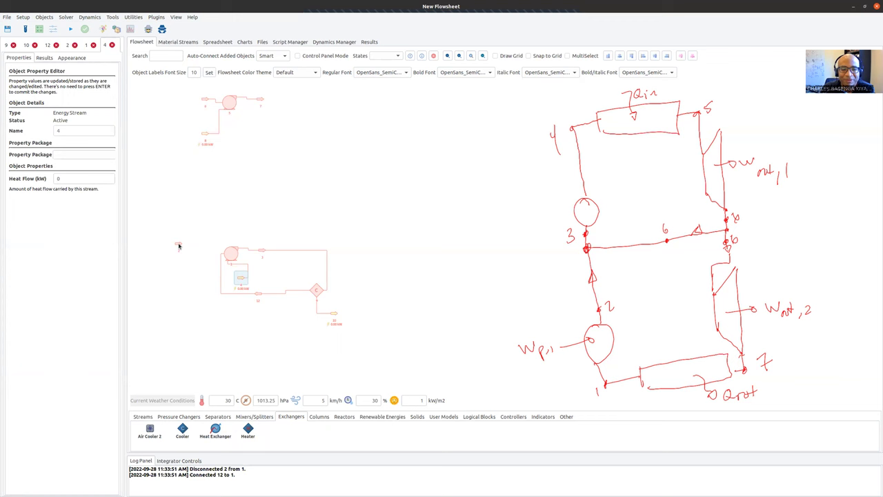
left_click(179, 245)
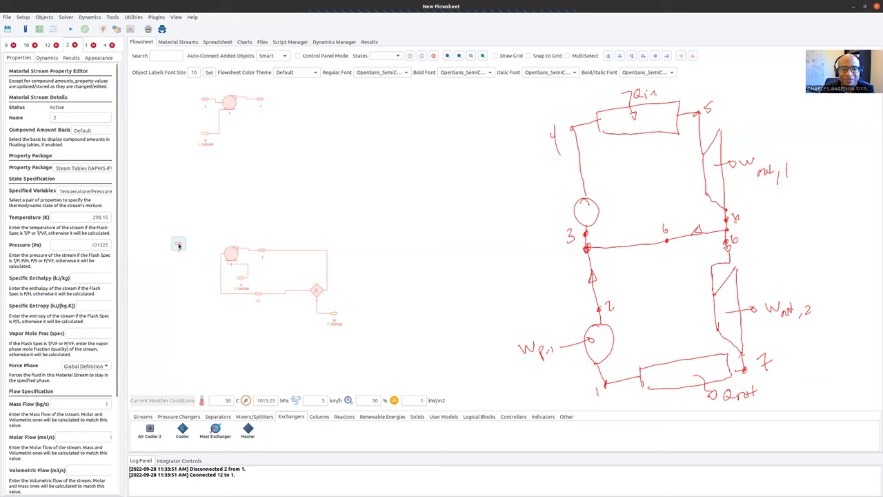
Delete the leftover stream 2 and confirm with Yes.
right_click(179, 245)
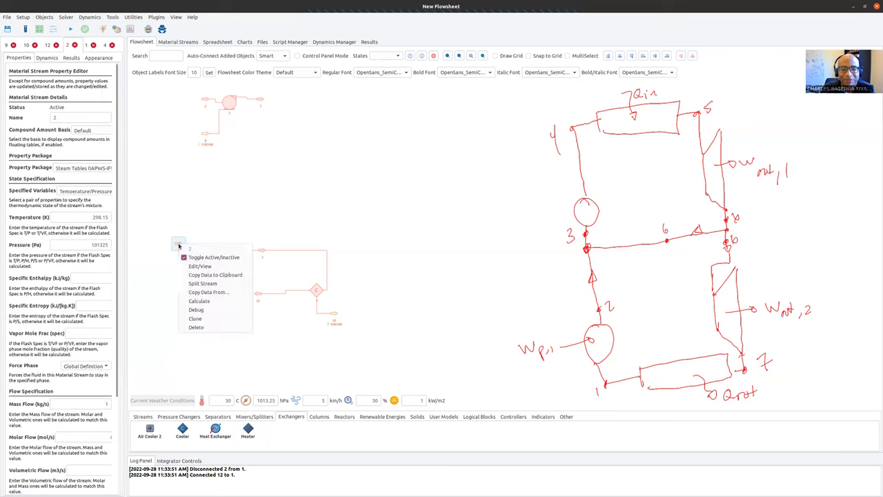
left_click(197, 328)
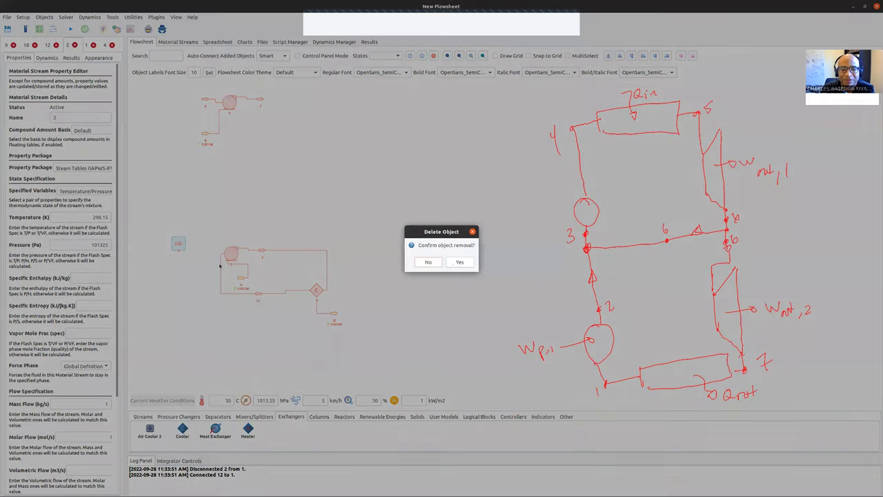
left_click(460, 261)
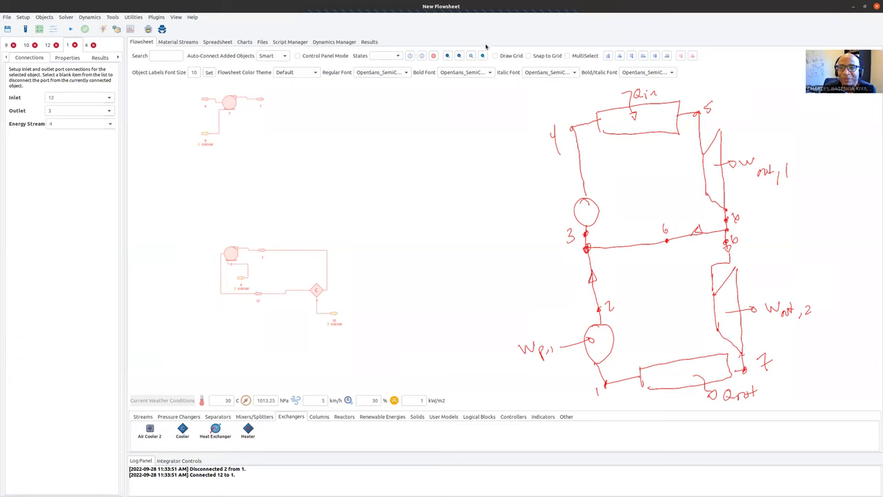
Draw a blue annotation box around node 3 on the sketch.
right_click(403, 36)
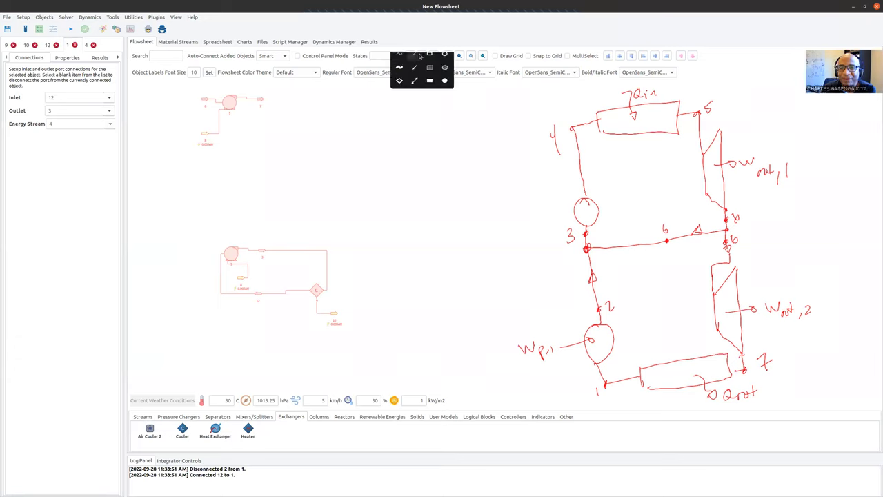
right_click(477, 38)
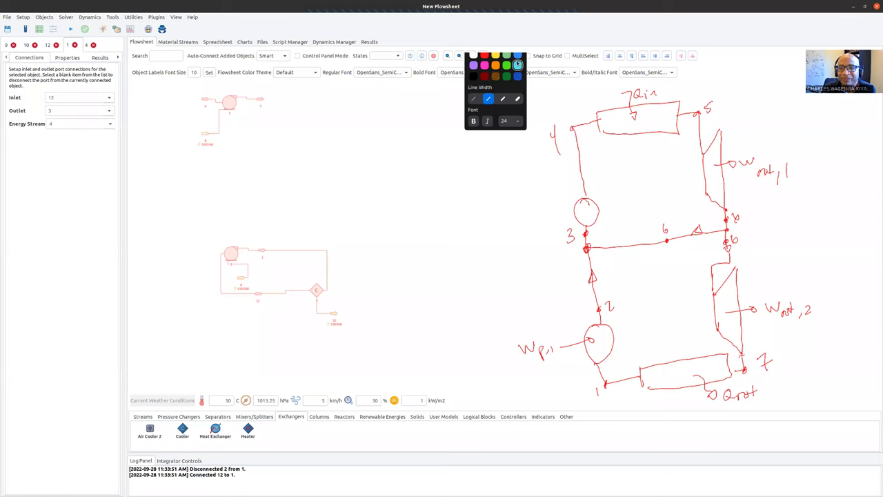
left_click(516, 58)
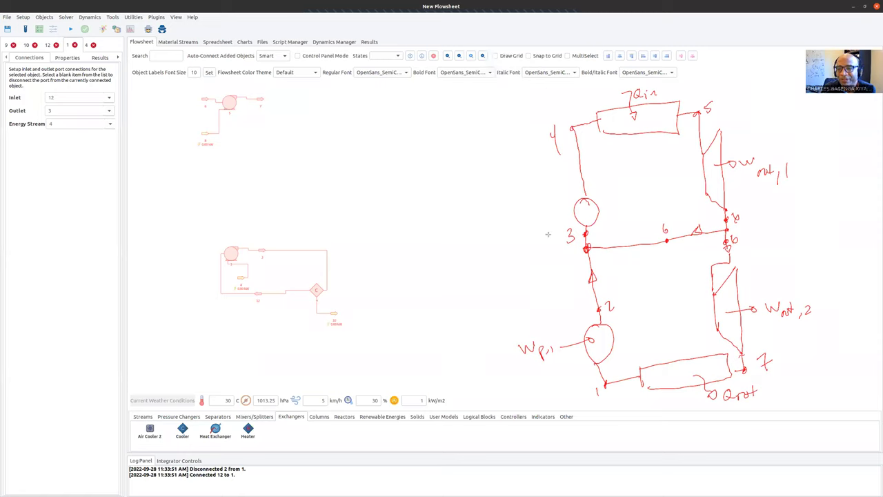
mouse_move(548, 236)
left_mouse_down()
mouse_move(594, 238)
mouse_move(621, 264)
left_mouse_up()
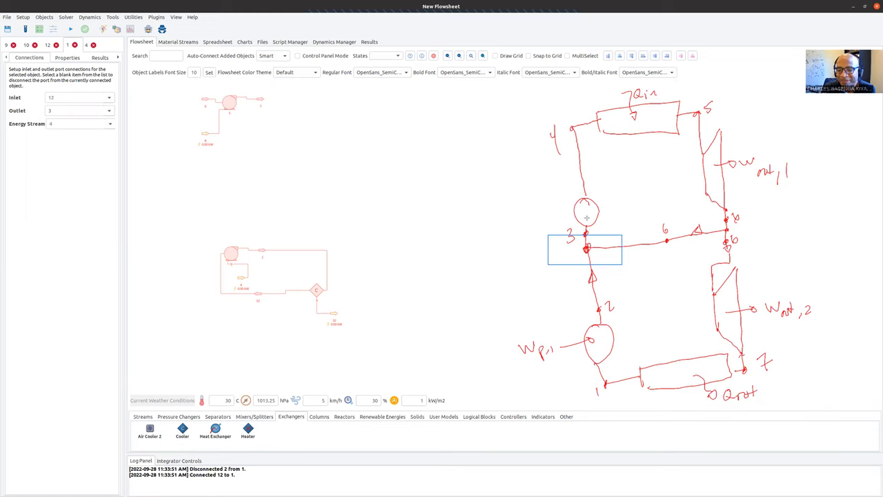
Draw a green annotation box around nodes 8 and 10, then show the Mixers/Splitters palette.
right_click(472, 35)
left_click(496, 64)
mouse_move(701, 214)
left_mouse_down()
mouse_move(724, 238)
mouse_move(764, 249)
left_mouse_up()
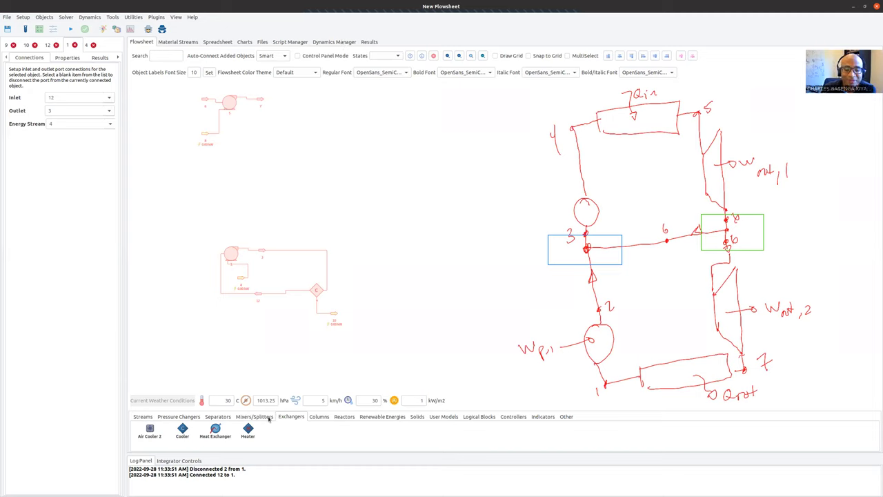
left_click(269, 418)
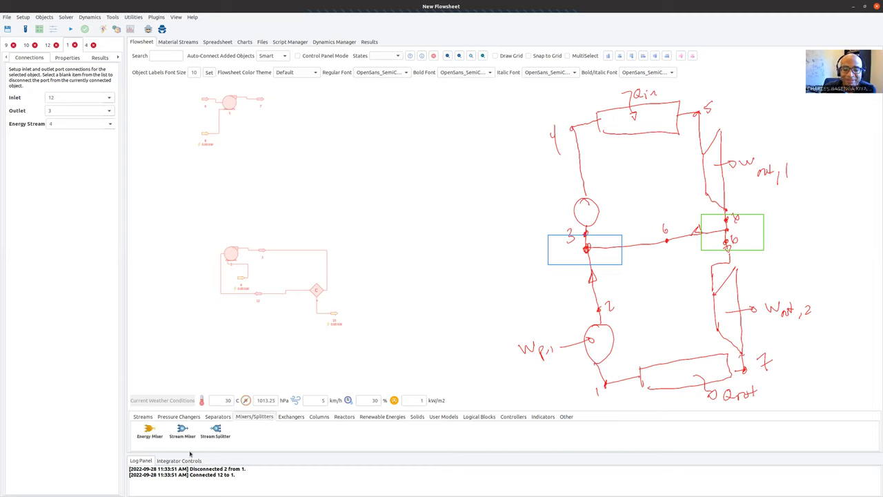
Place a stream mixer with inlets 13 and 14 and outlet 15, and open its appearance settings.
left_click_drag(185, 432, 243, 200)
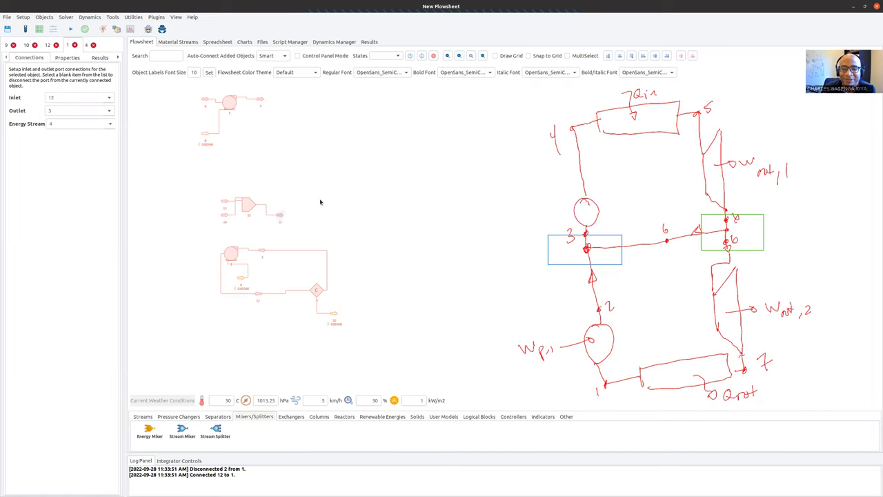
left_click(252, 207)
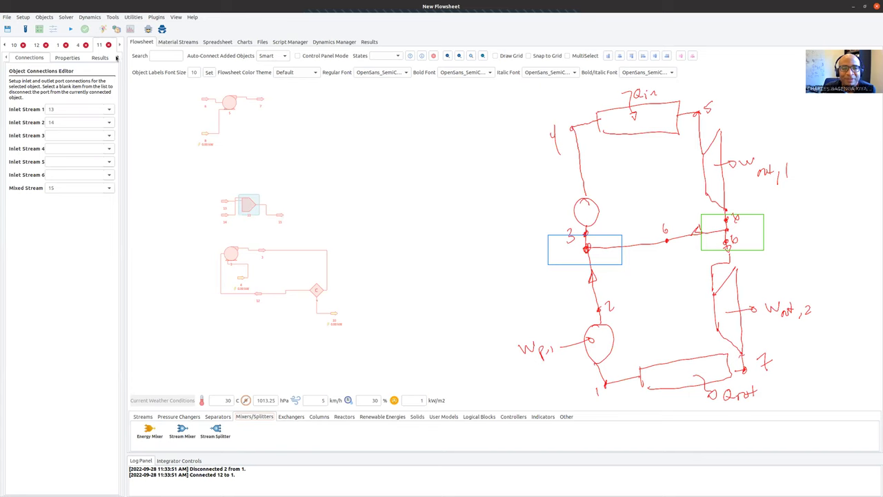
left_click(116, 58)
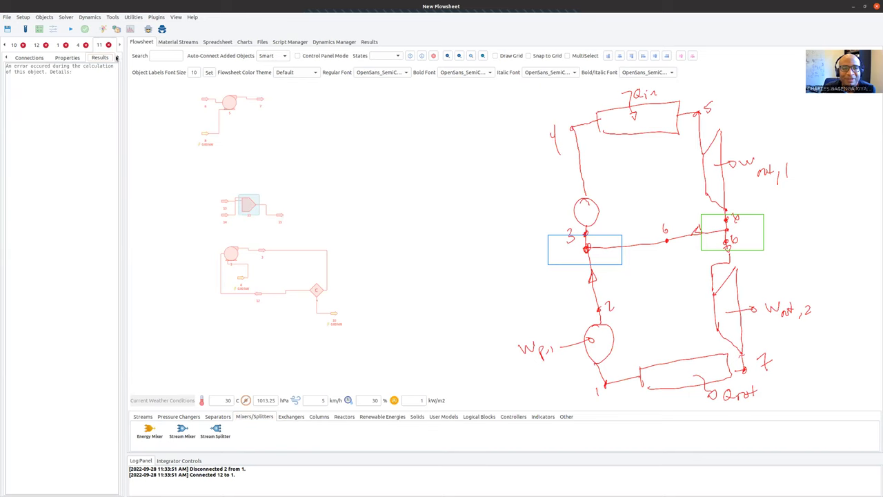
left_click(117, 58)
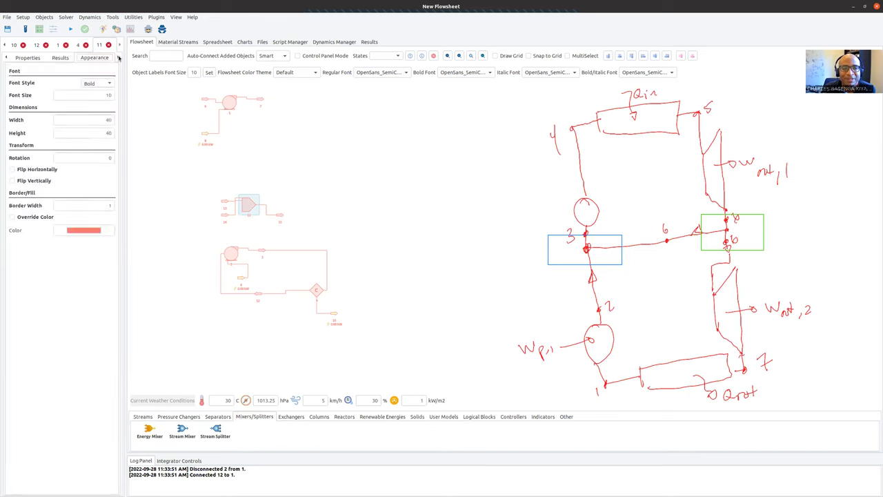
left_click(92, 157)
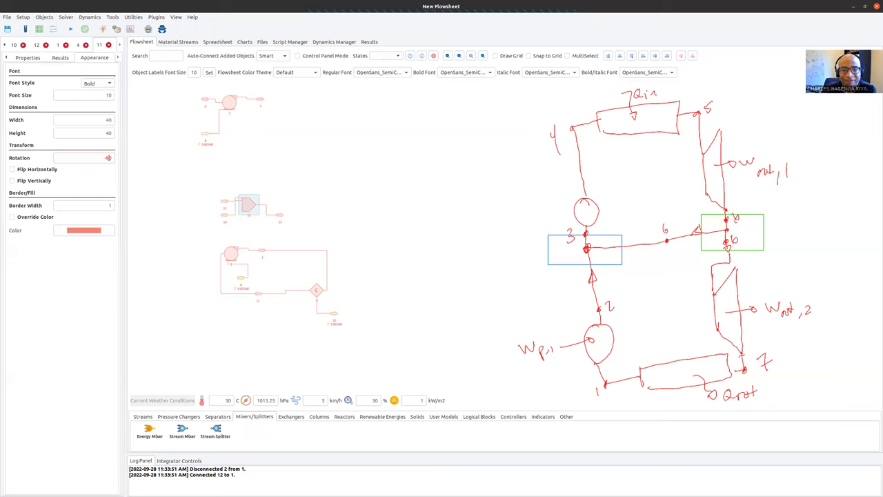
Set the mixer's rotation to 270°.
double_click(102, 158)
type("270")
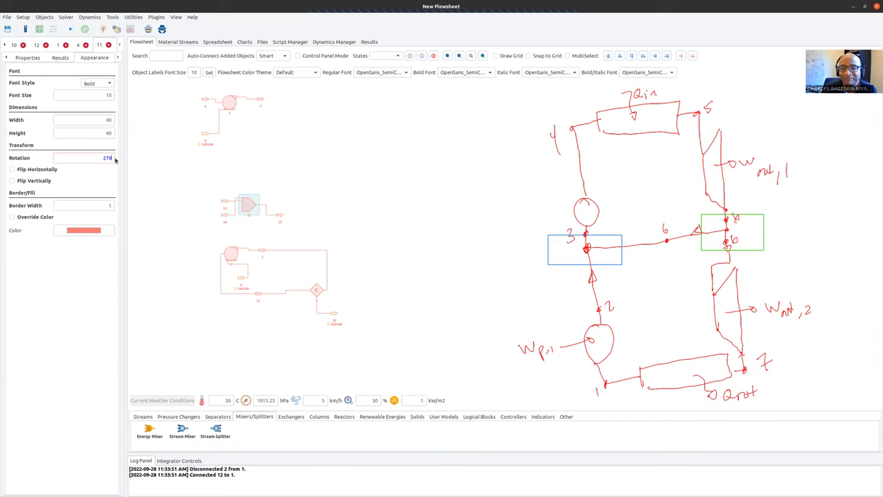
key("Return")
Move the mixer and outlet stream 15 up-left, and shift stream 14 below the mixer.
left_click_drag(242, 206, 203, 179)
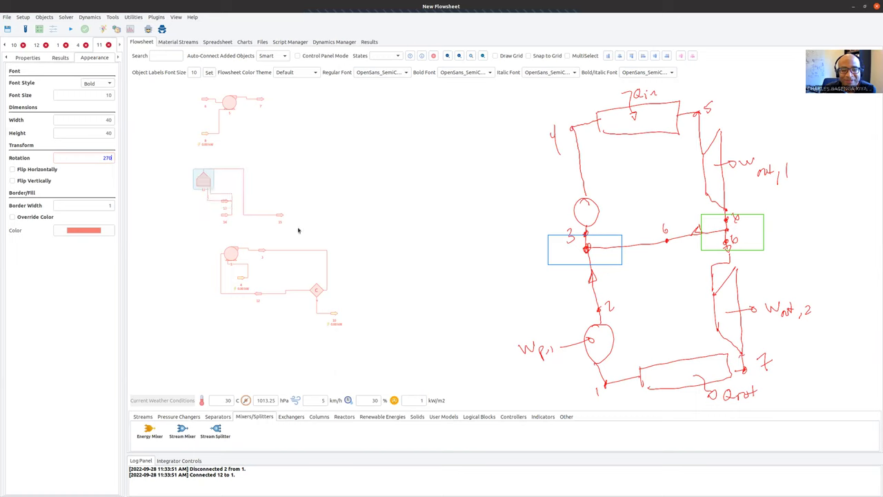
left_click_drag(281, 217, 237, 159)
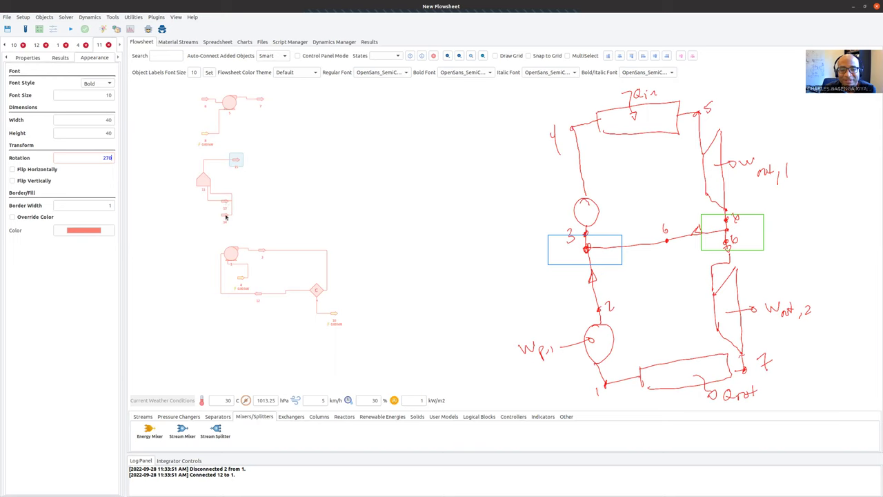
left_click(233, 224)
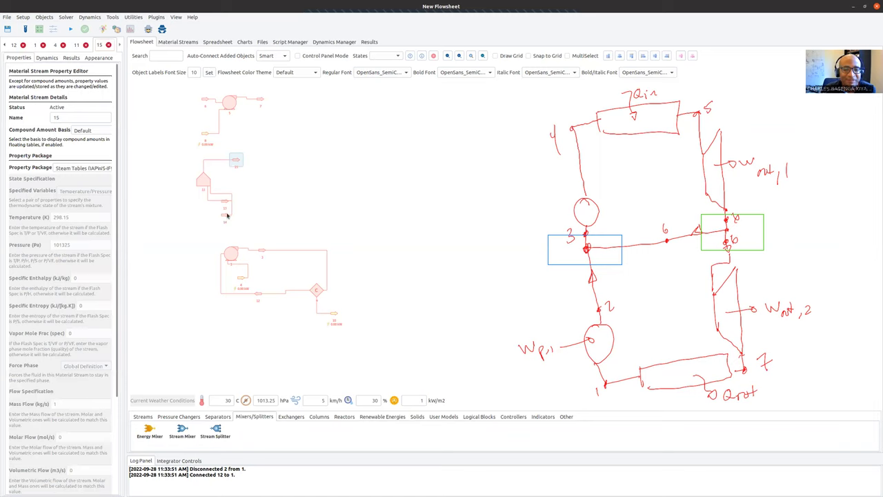
key("ctrl+z")
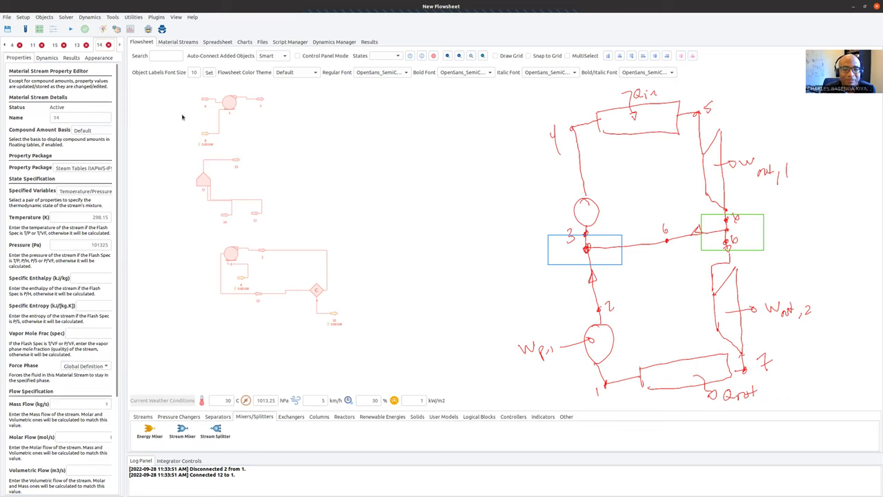
mouse_move(225, 216)
left_mouse_down()
mouse_move(221, 204)
mouse_move(210, 225)
left_mouse_up()
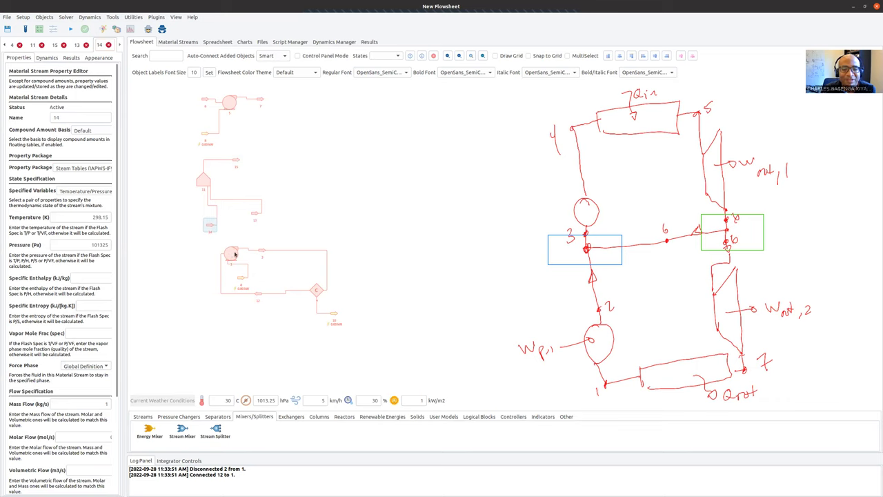
left_click(232, 254)
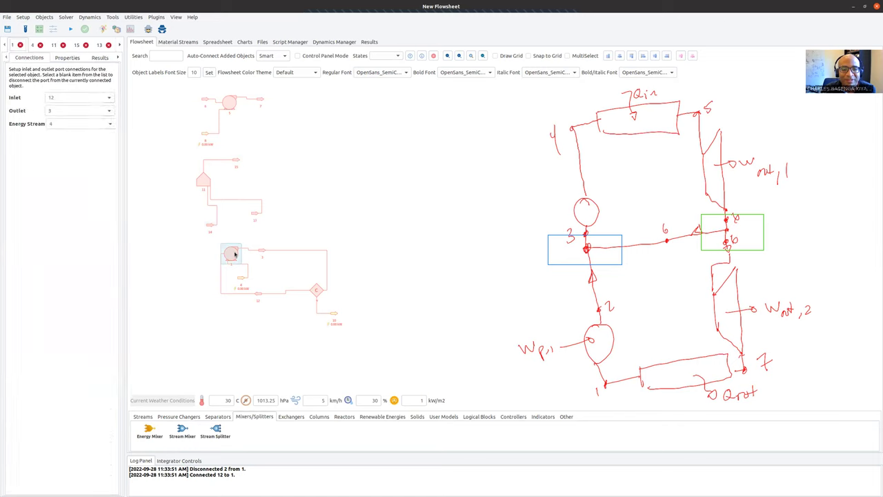
Change pump 1's outlet from stream 3 to stream 14 so it feeds the mixer.
left_click(109, 115)
left_click(85, 152)
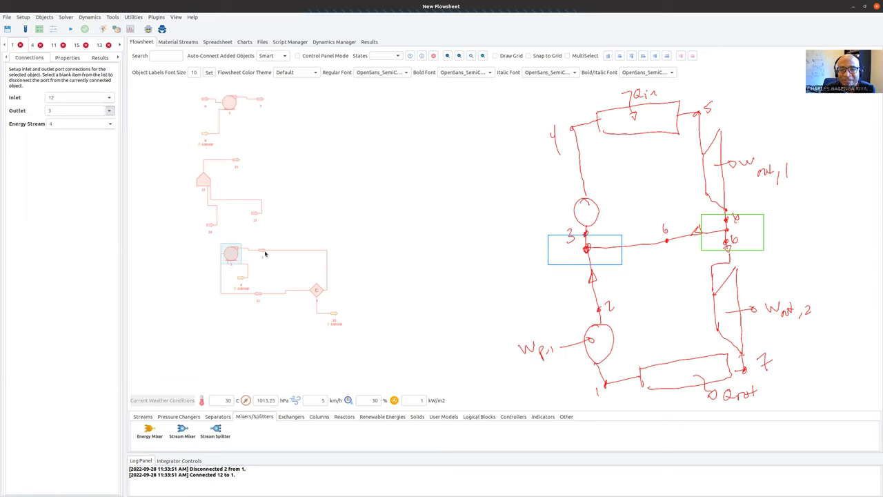
key("Down")
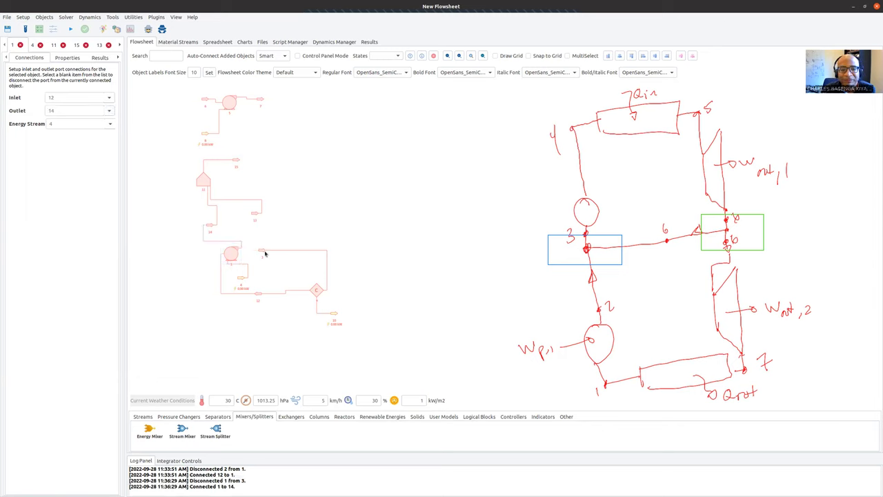
left_click(237, 256)
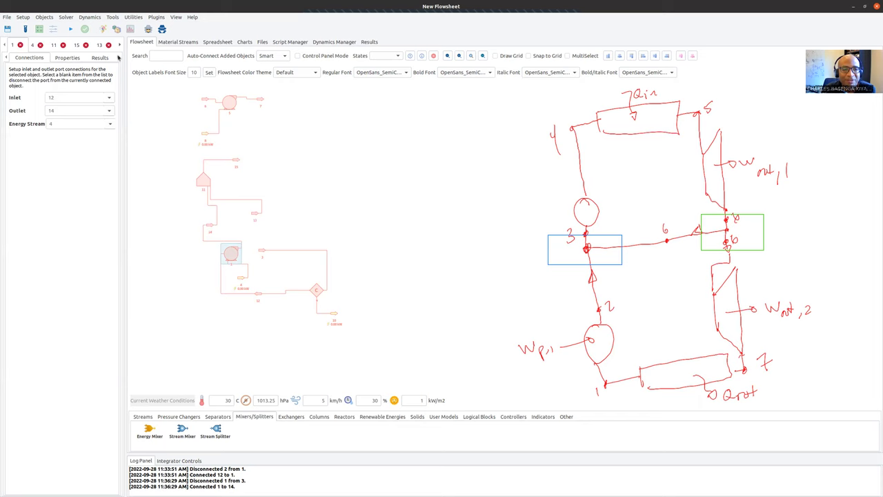
left_click(118, 58)
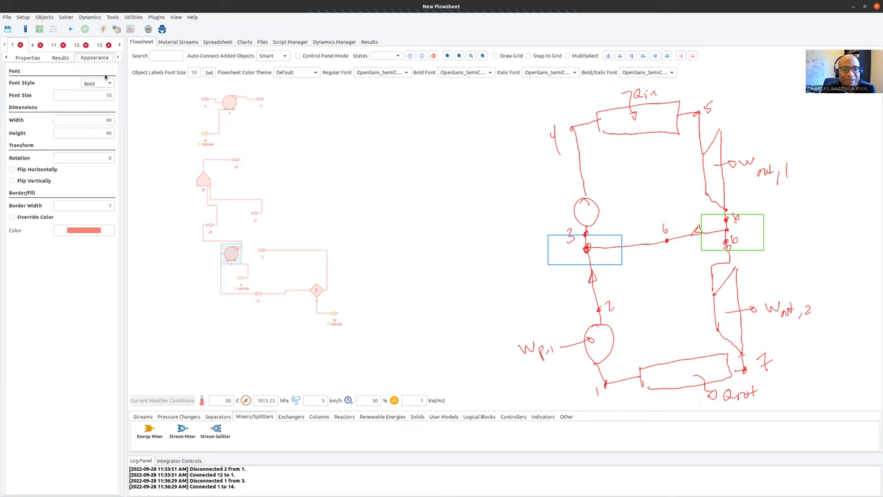
Rotate the pump to 270° and move it down-left beneath the mixer, beside energy stream 4.
left_click(99, 157)
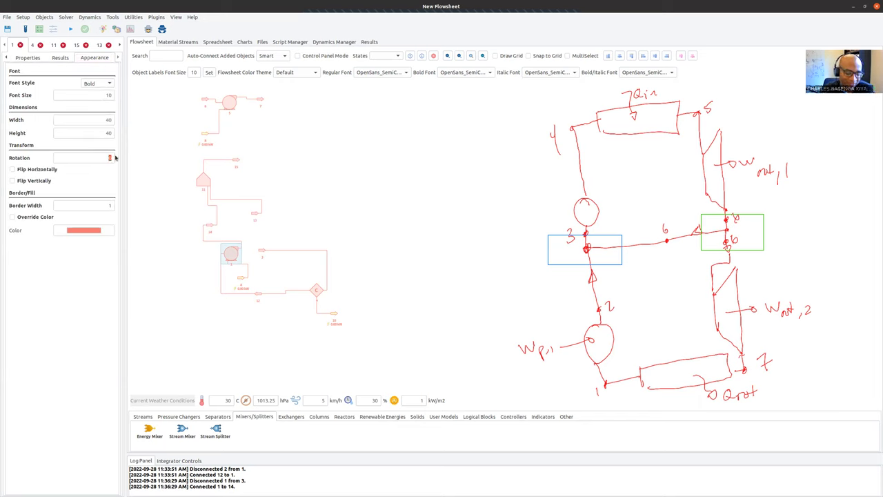
type("270")
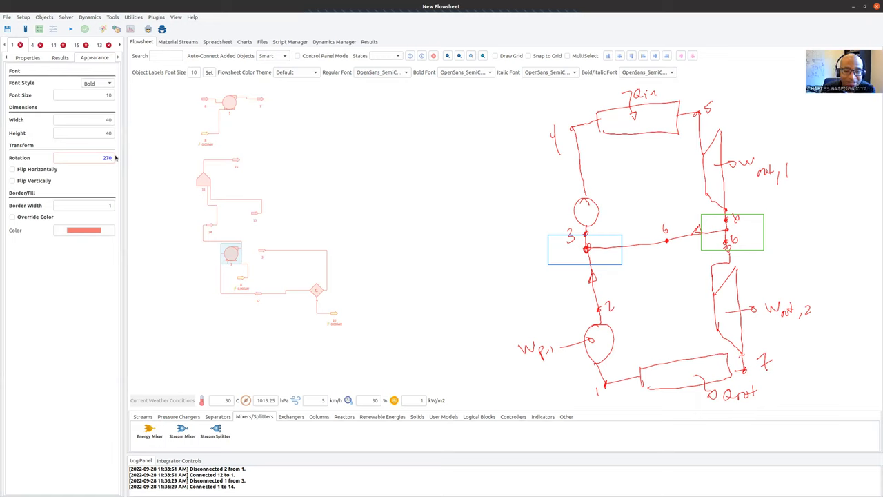
key("Return")
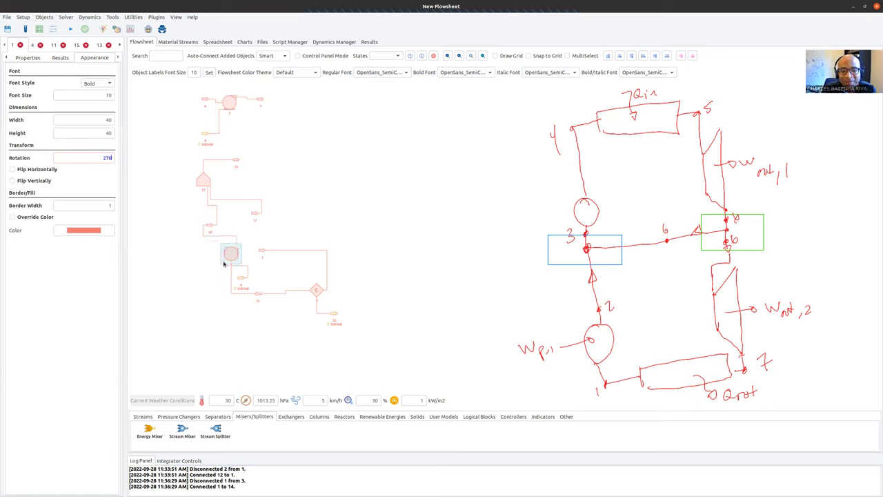
left_click_drag(229, 254, 180, 265)
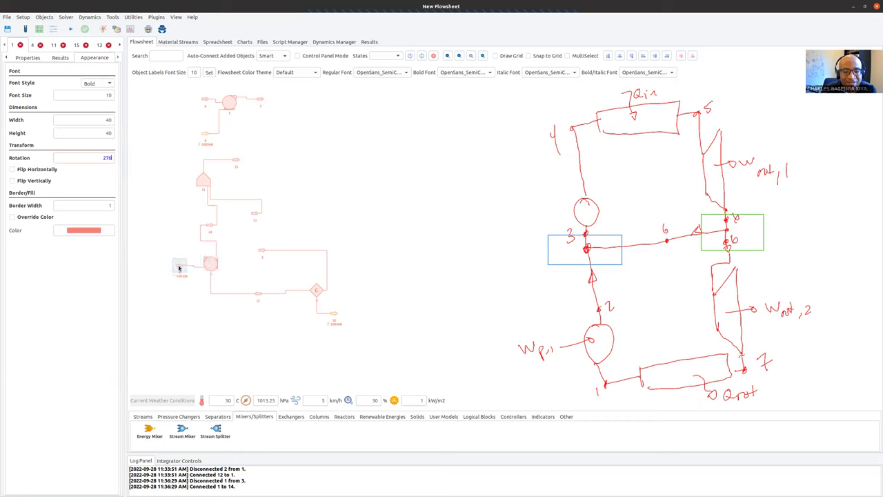
left_click(206, 133)
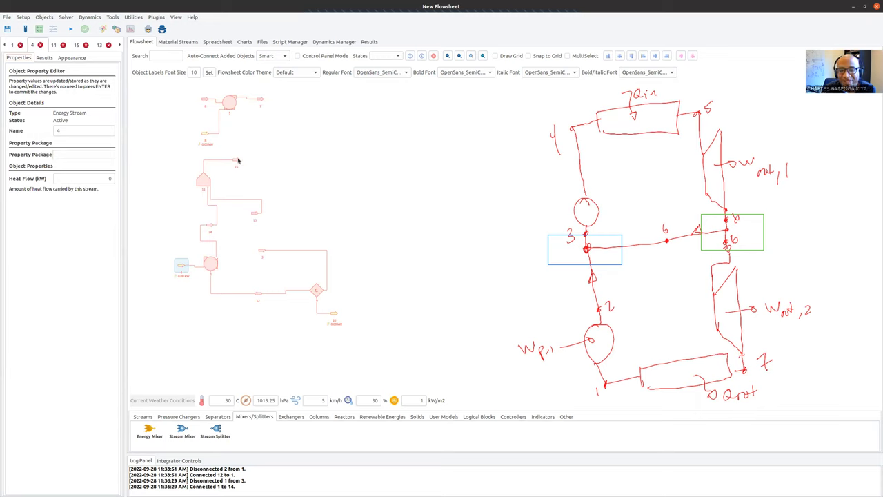
Set the upper pump's inlet to mixer outlet stream 15 and move stream 15 beside it.
left_click(228, 102)
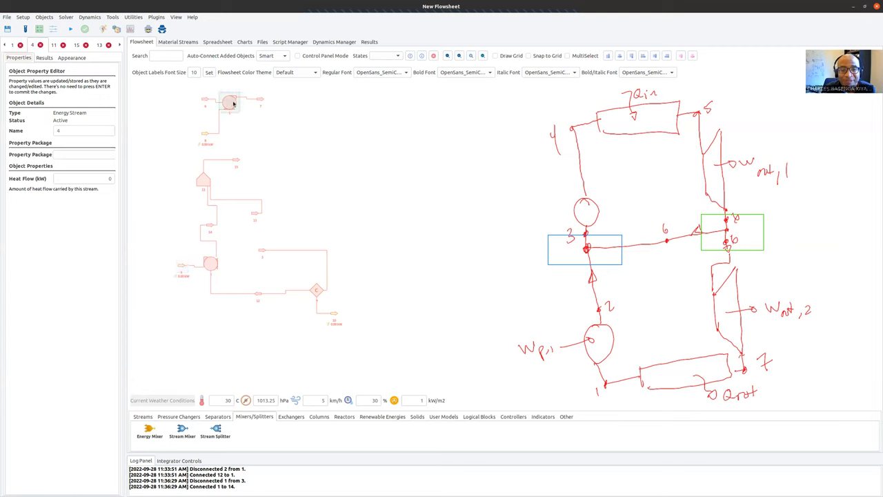
left_click(231, 107)
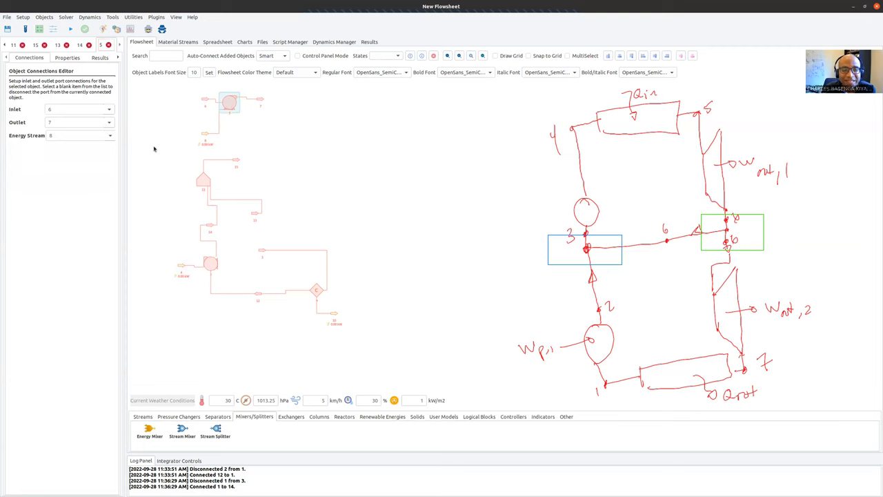
left_click(109, 110)
left_click(73, 150)
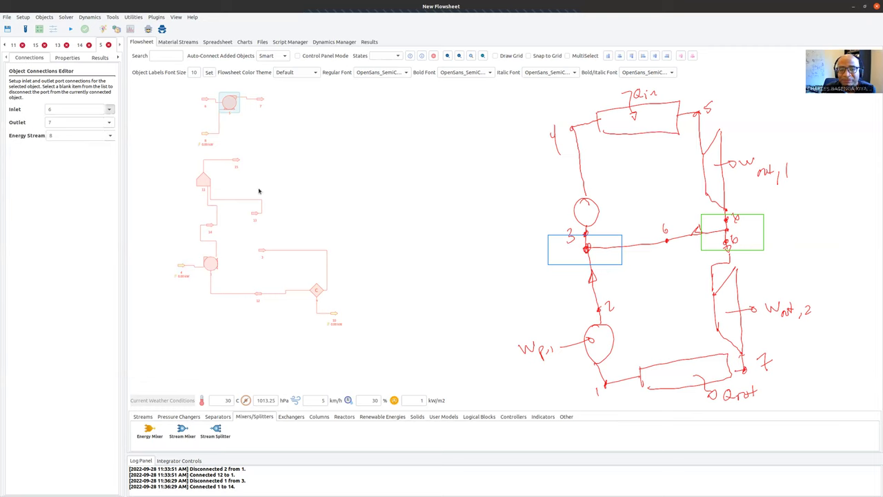
left_click(241, 128)
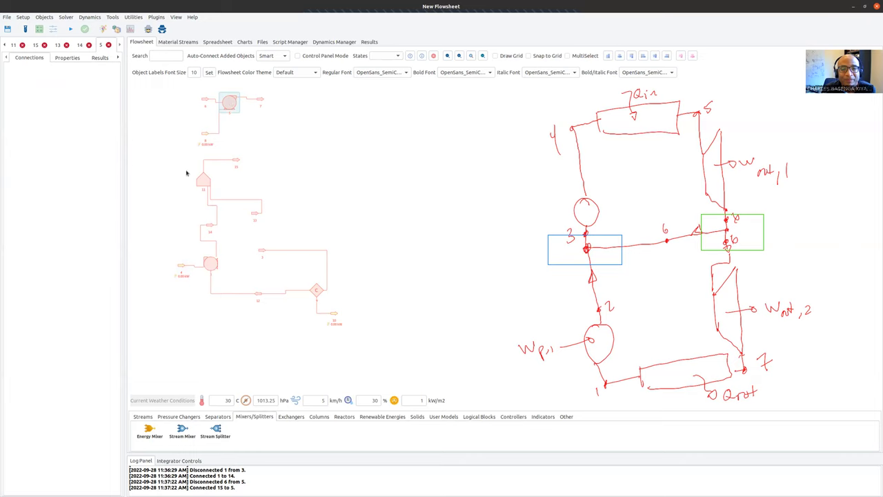
left_click(241, 132)
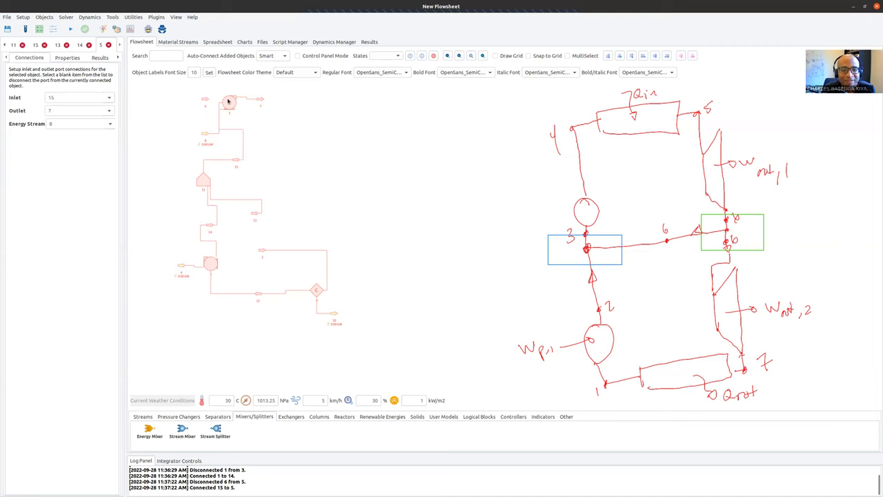
left_click_drag(236, 159, 190, 147)
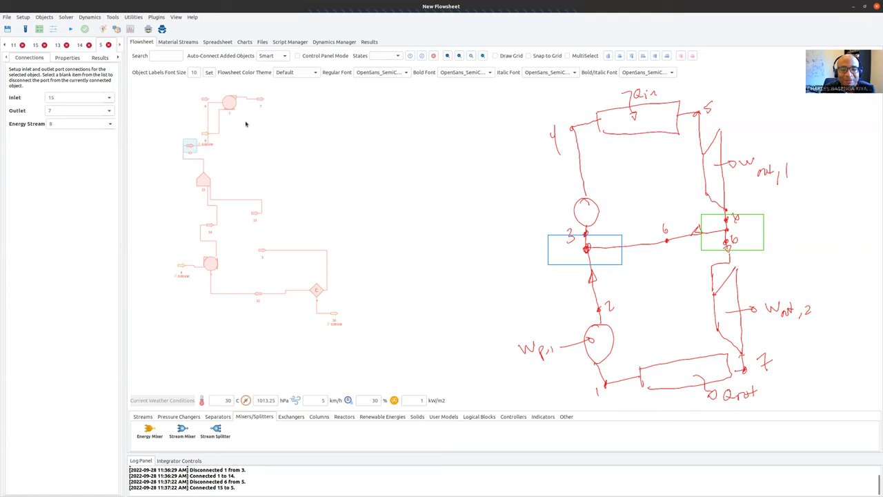
left_click(203, 135)
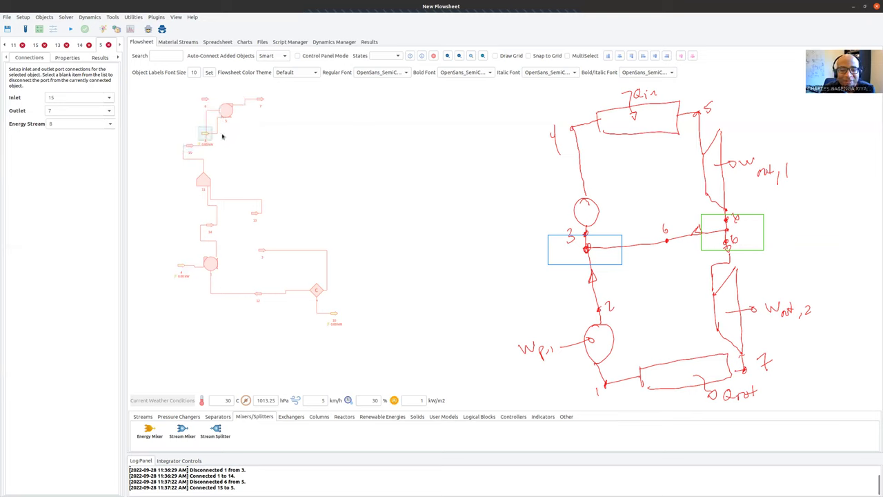
Attach energy stream 8 to the top pump and delete material stream 6.
left_click(222, 136)
left_click_drag(222, 136, 224, 138)
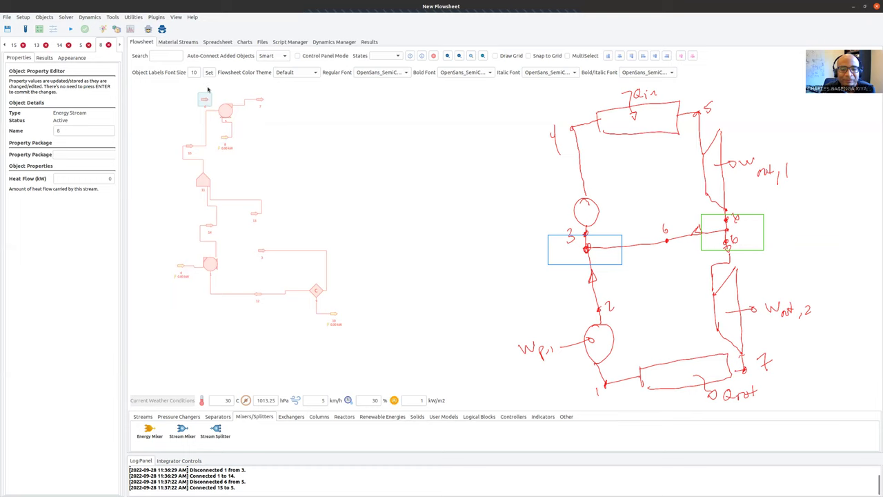
left_click(205, 100)
right_click(205, 100)
left_click(224, 182)
left_click(457, 263)
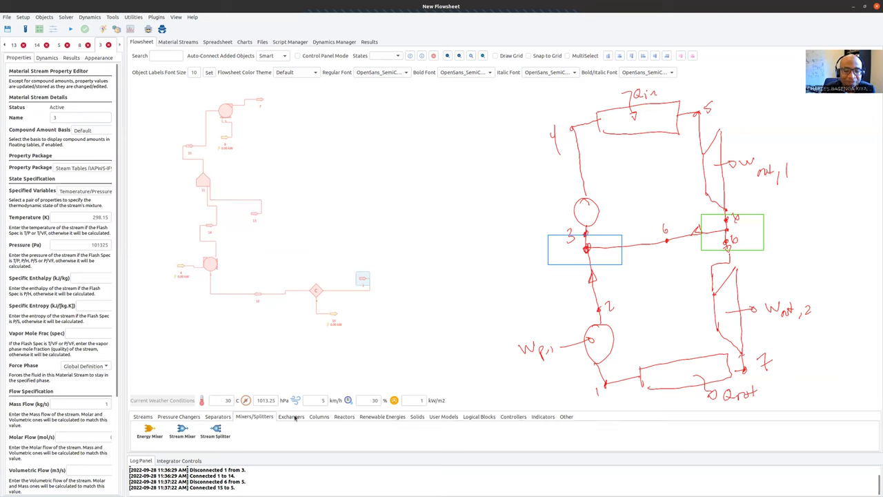
left_click(295, 419)
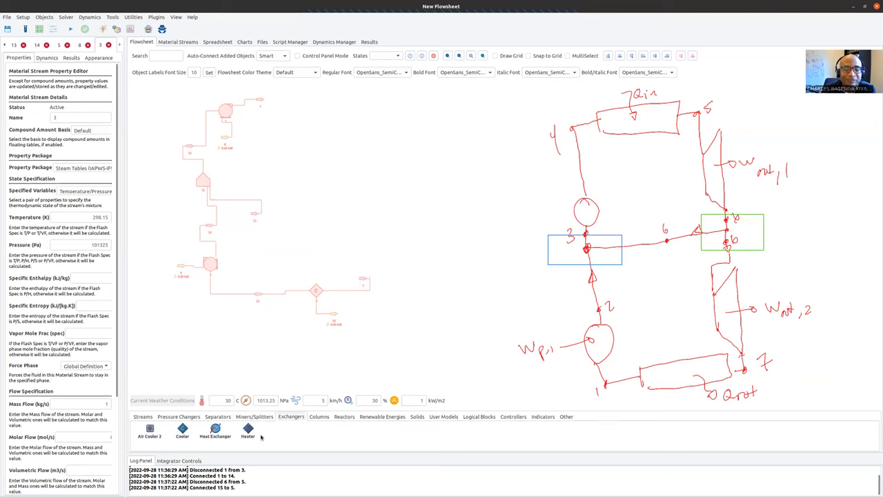
Drop a heater onto stream 7, align it with the loop, and add an expander on stream 18.
key("Left")
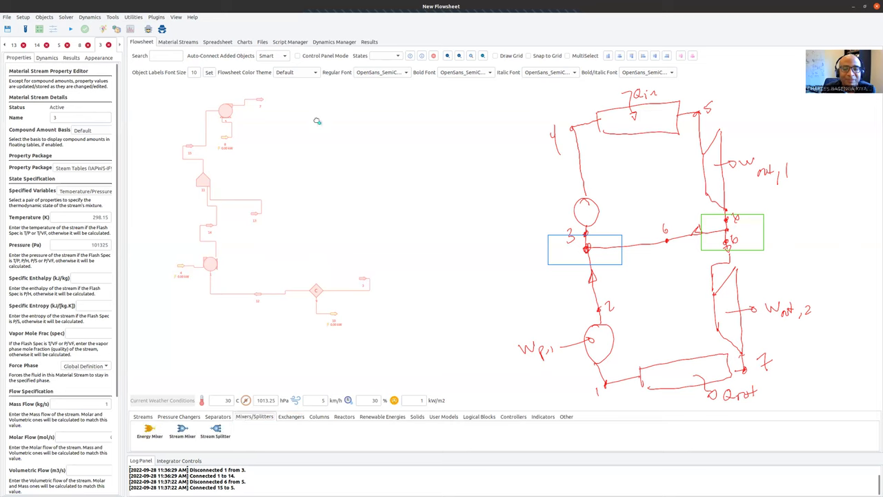
left_click_drag(304, 102, 307, 105)
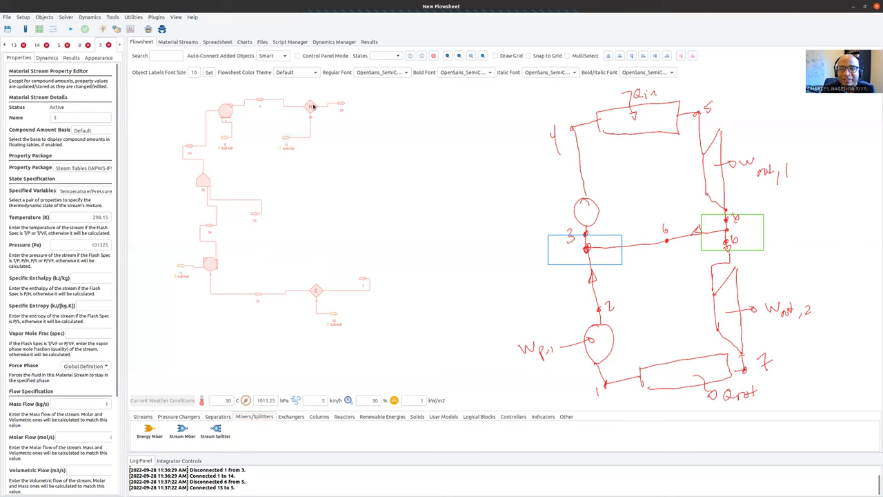
left_click_drag(313, 106, 308, 101)
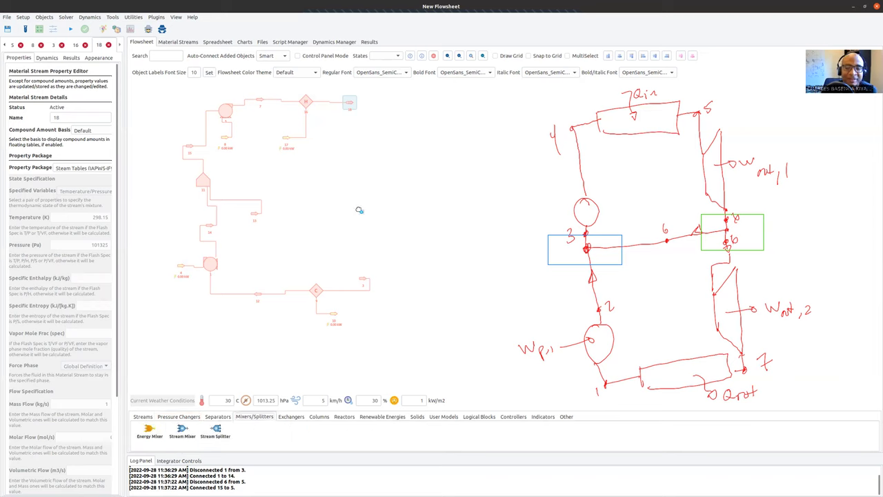
left_click(385, 138)
left_click(396, 143)
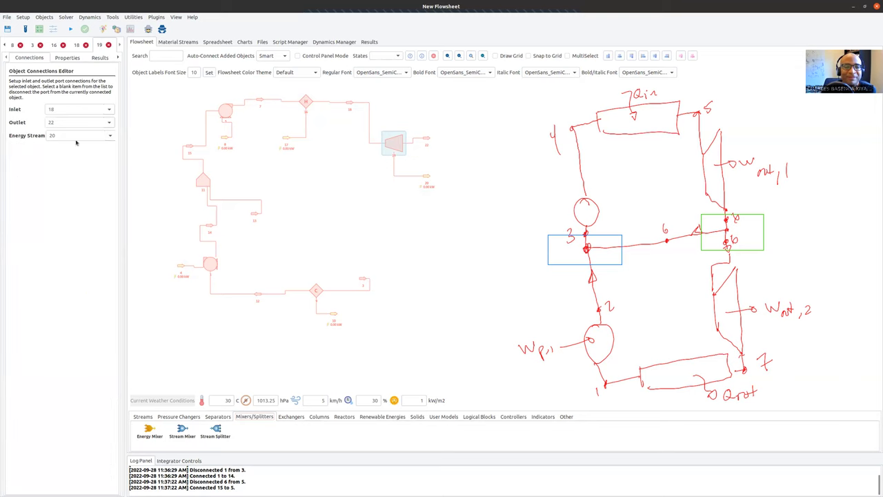
left_click(118, 58)
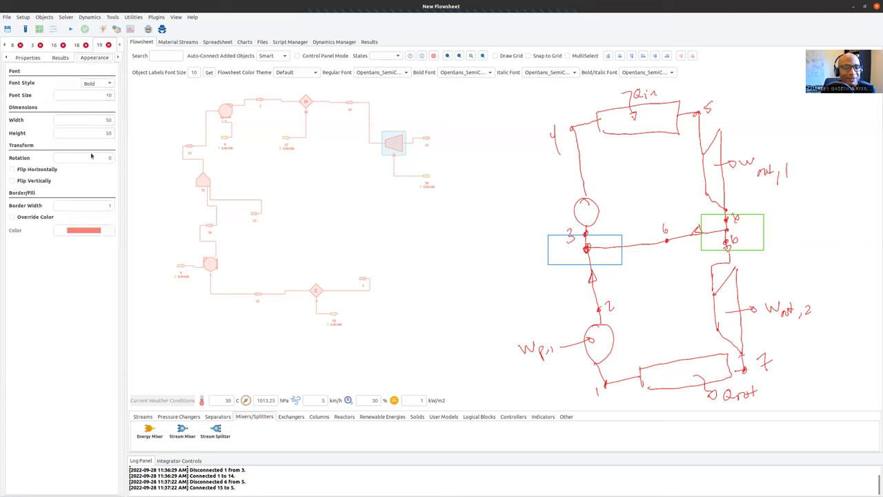
Rotate the turbine to 90° and move its energy stream 20 up beside it.
double_click(114, 160)
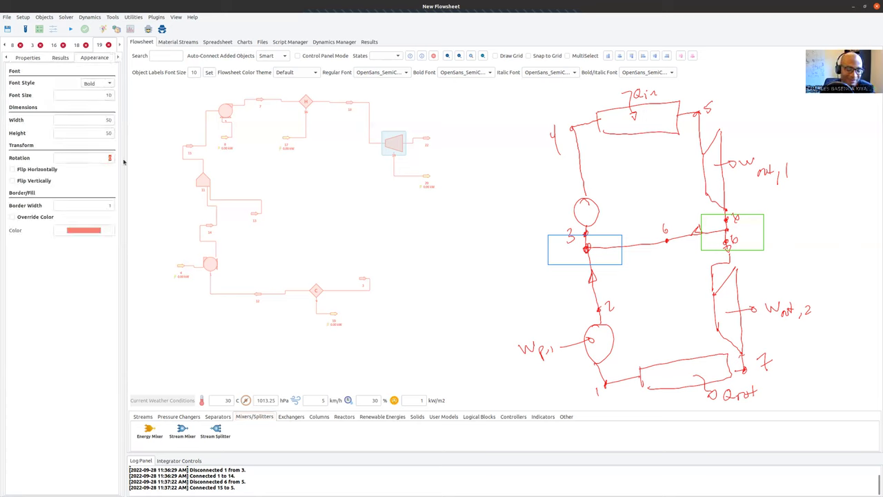
type("90")
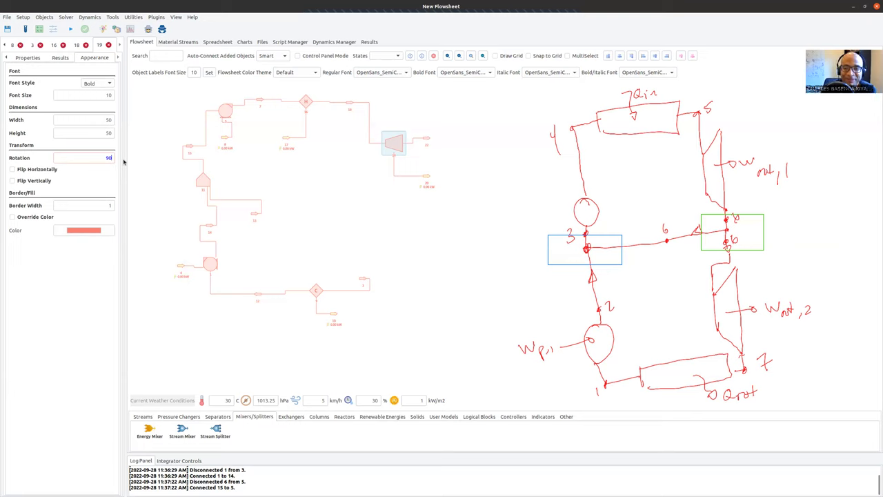
key("Return")
left_click_drag(427, 179, 444, 128)
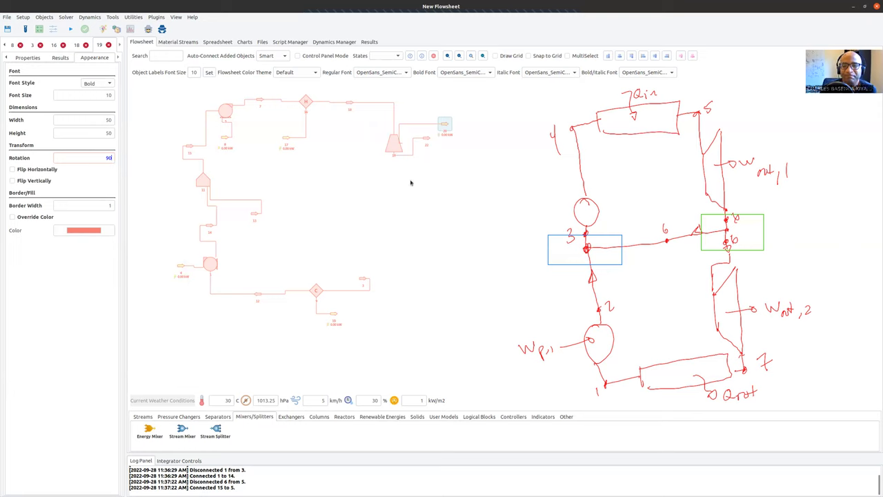
left_click(427, 140)
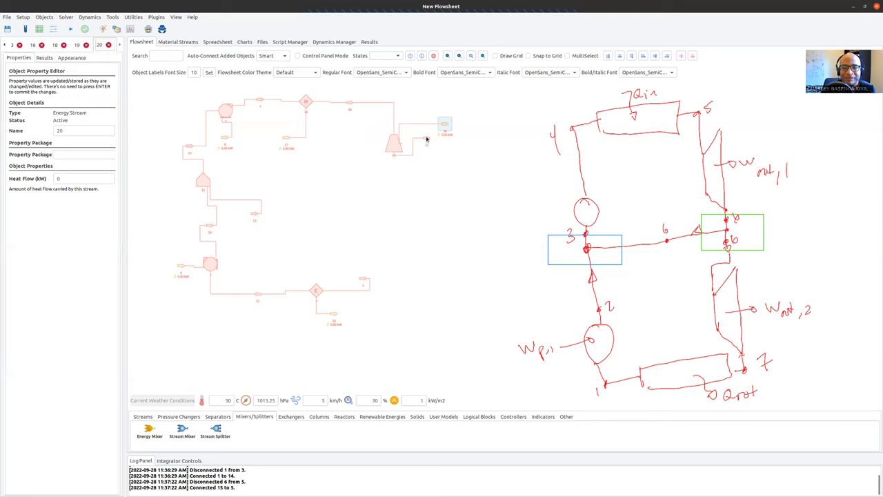
Rotate stream 22 to 90°, place it under the turbine, and drop a stream splitter below.
left_click(427, 140)
left_click(414, 180)
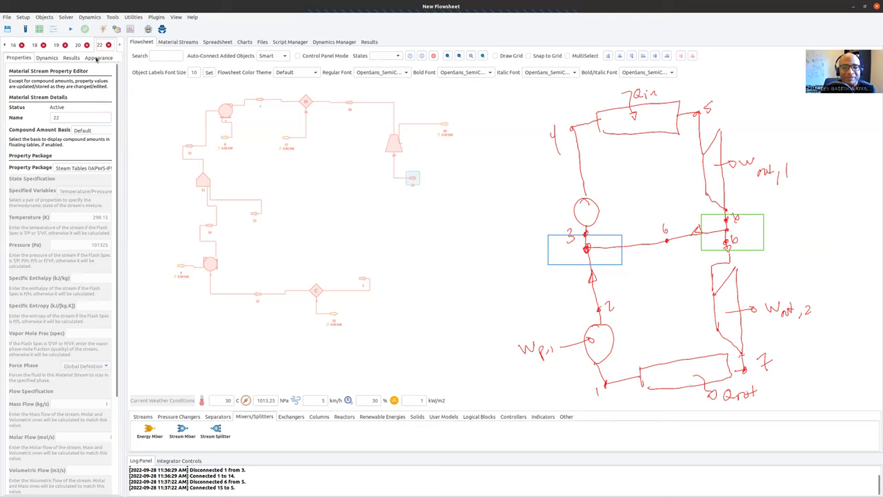
left_click(98, 58)
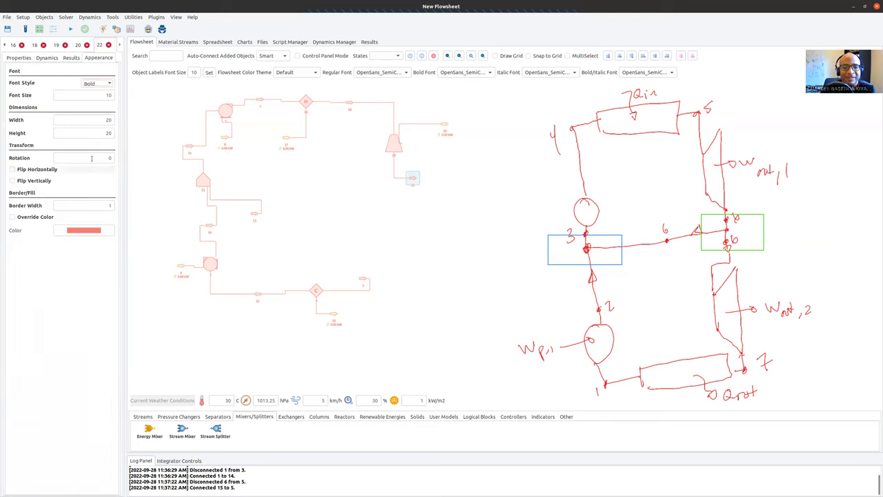
type("90")
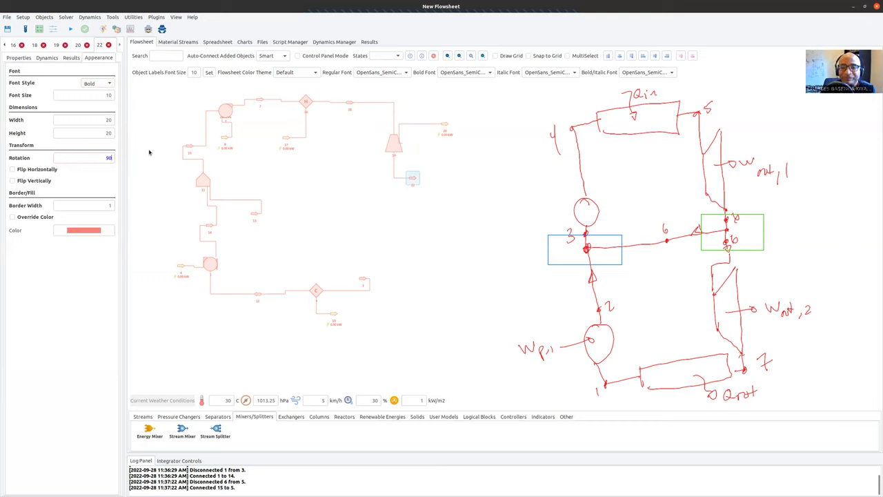
left_click(415, 178)
left_click_drag(414, 178, 395, 179)
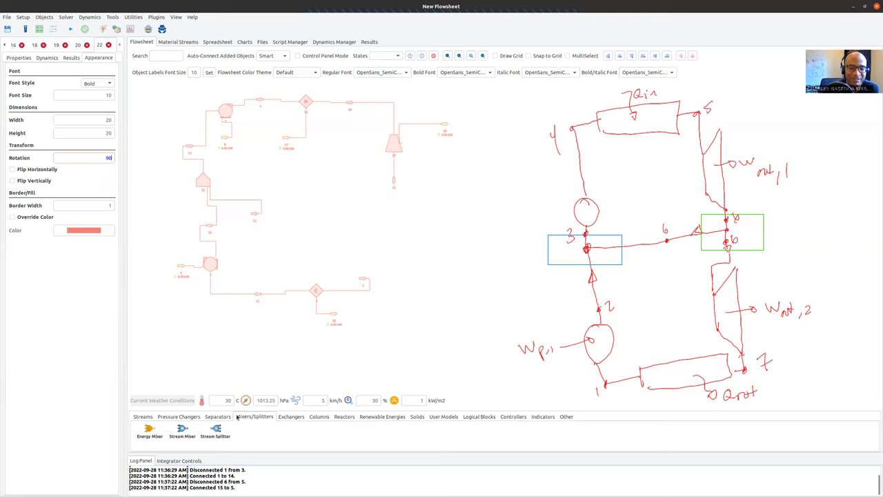
left_click_drag(215, 433, 413, 199)
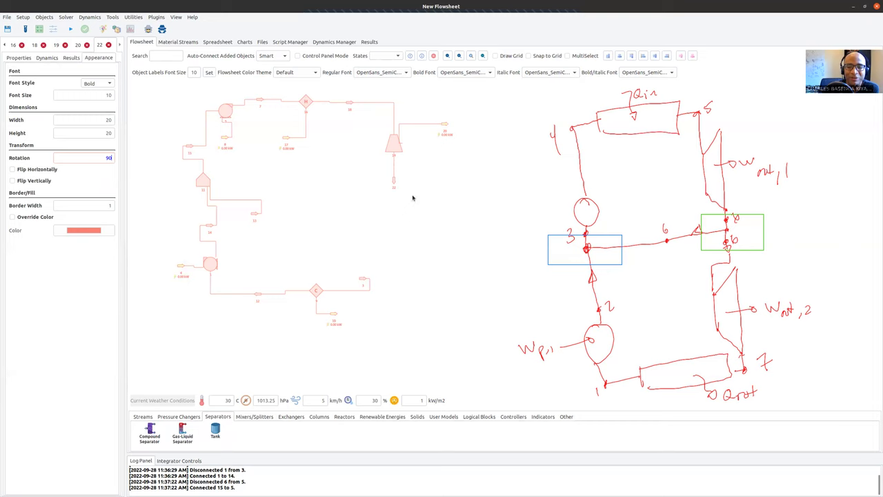
Rotate splitter 21 to 90°, move outlet stream 25 below it, and check streams 25 and 24.
left_click(421, 204)
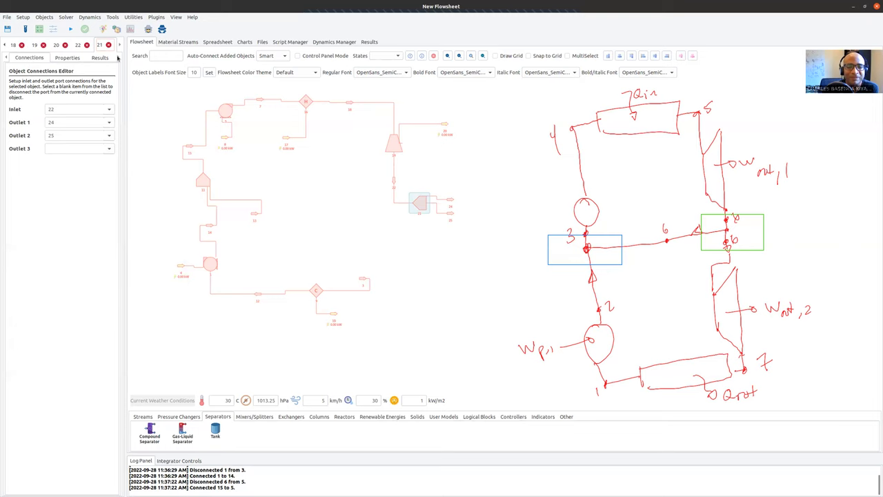
triple_click(119, 58)
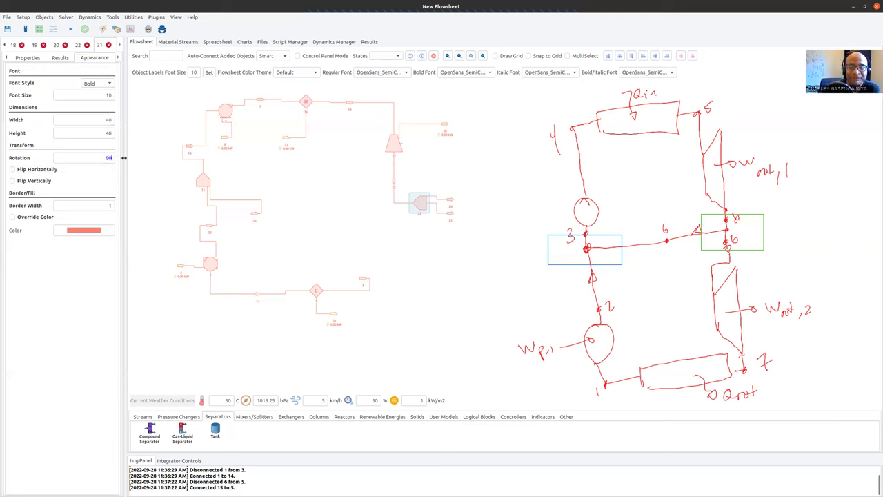
left_click(412, 203)
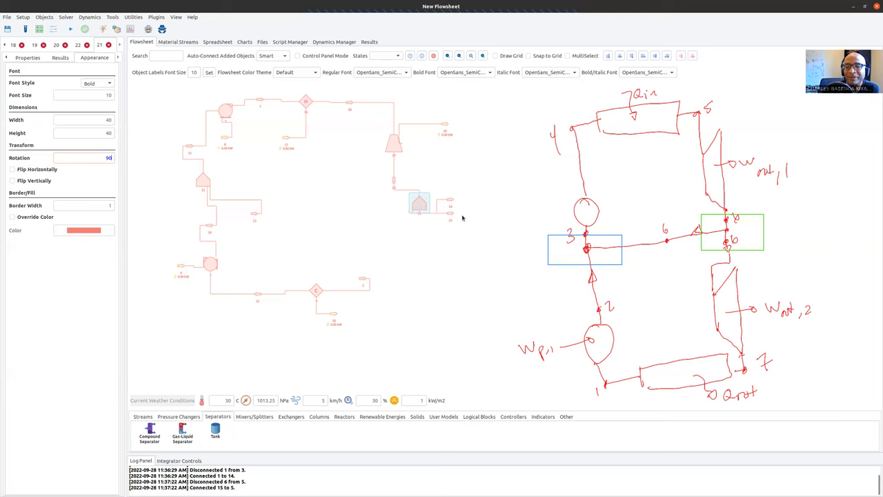
left_click_drag(452, 214, 420, 230)
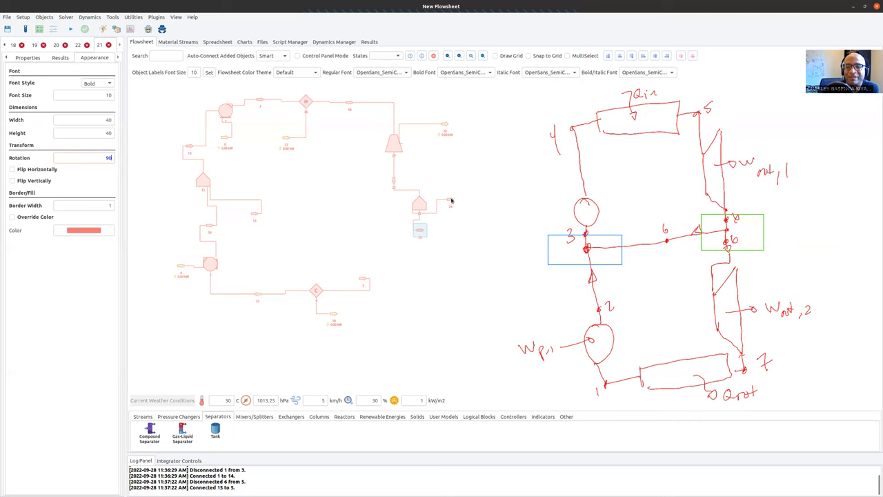
left_click(450, 201)
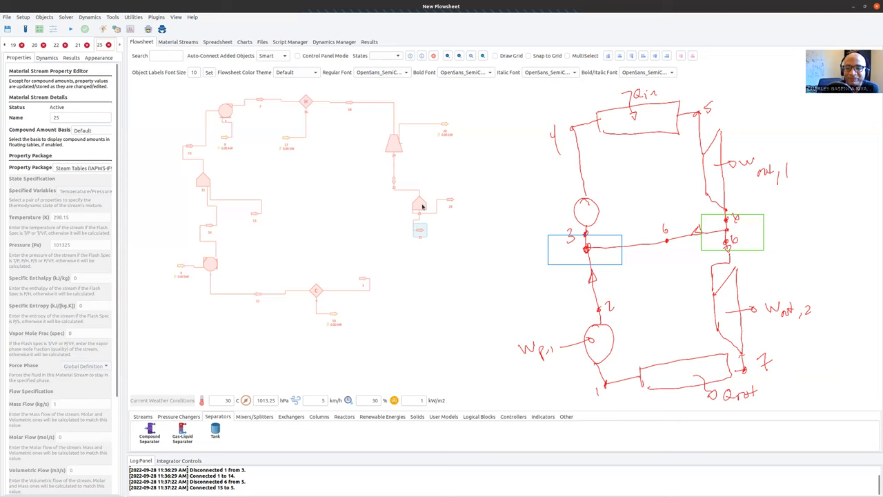
left_click(446, 205)
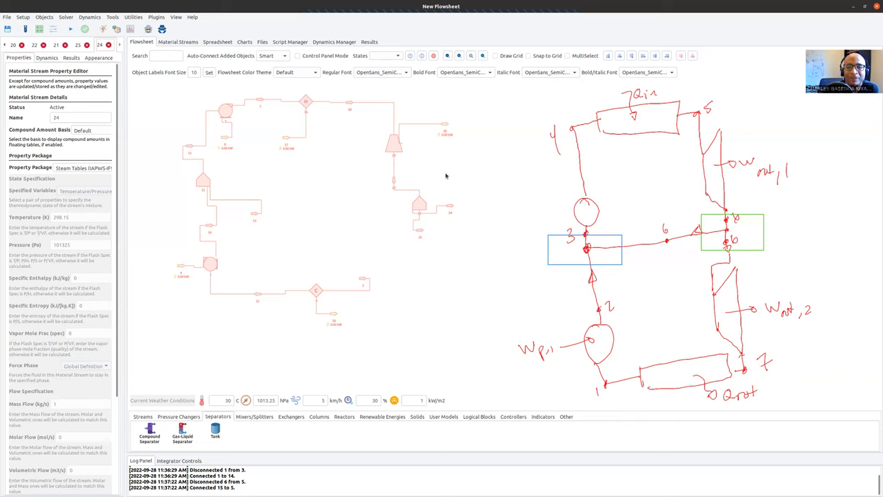
left_click(417, 177)
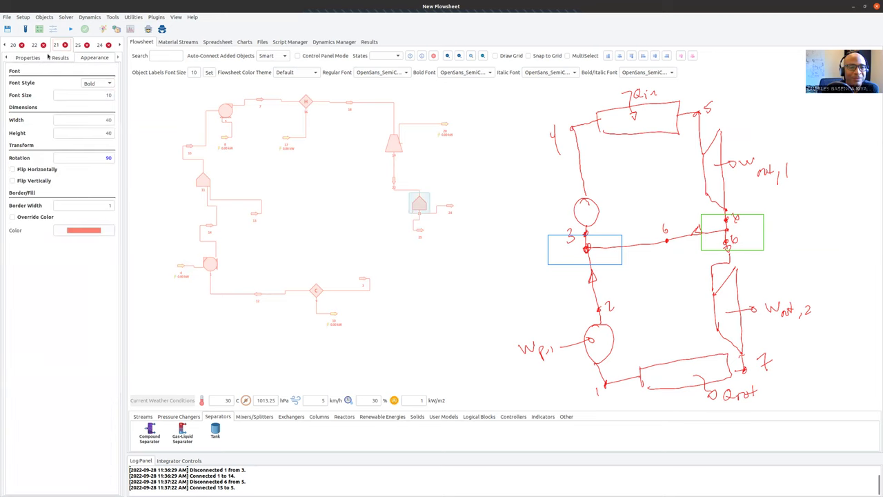
Set splitter 21's Outlet 1 to stream 13 instead of 24, keeping 25 as its second outlet.
left_click(7, 58)
left_click(7, 58)
left_click(7, 58)
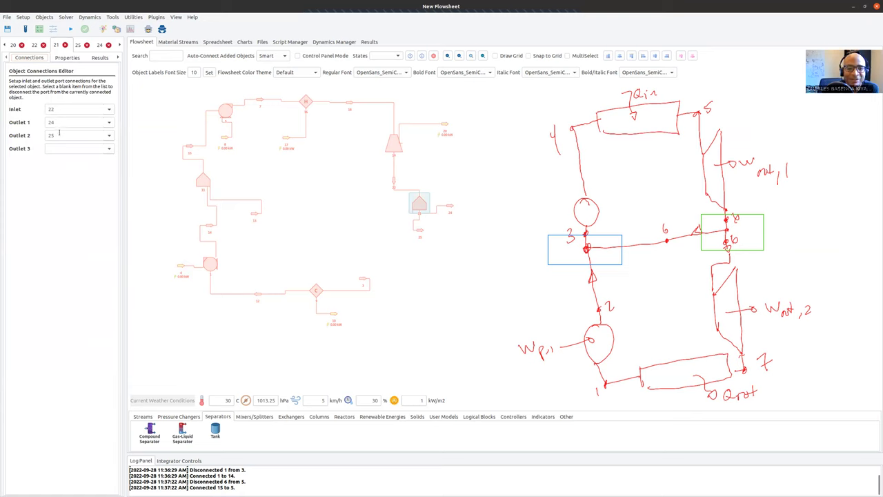
left_click(109, 123)
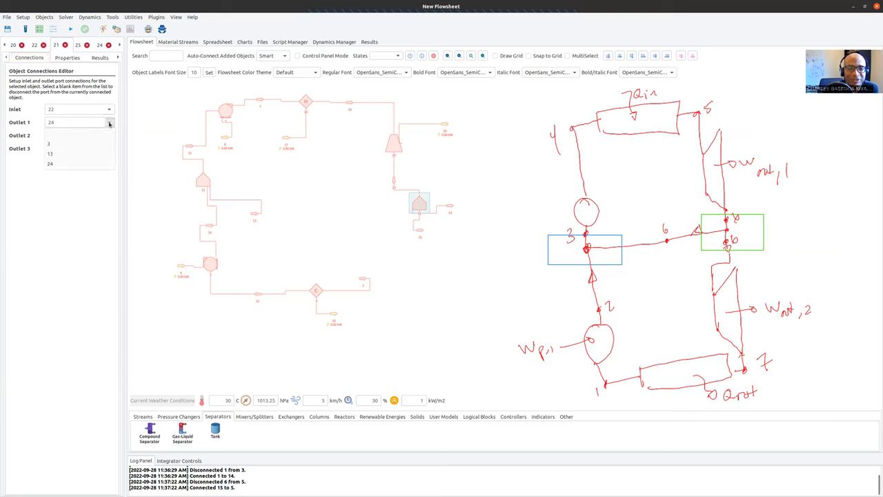
key("Escape")
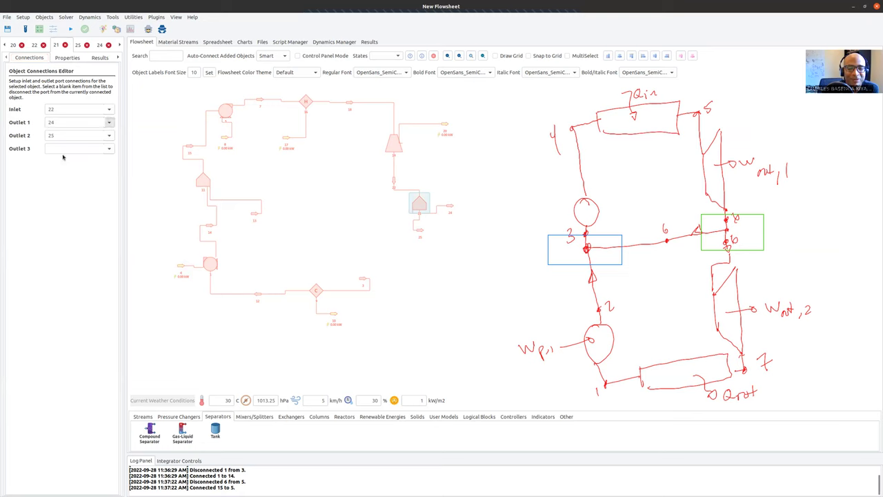
left_click(369, 194)
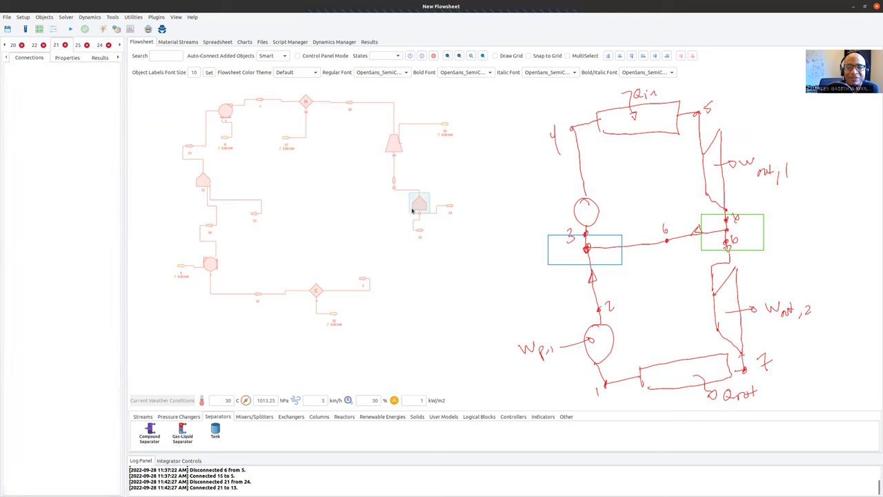
left_click(254, 214)
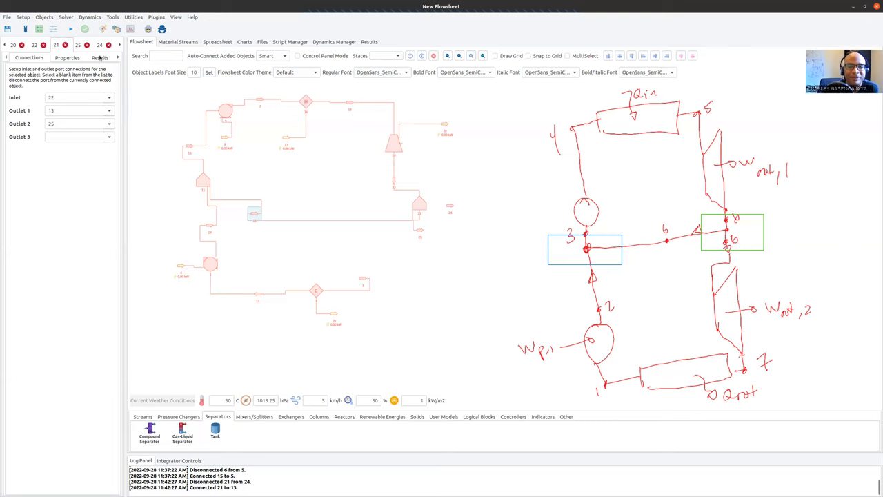
Rotate stream 13 by 180° and move it onto the middle line between splitter and mixer.
left_click(119, 45)
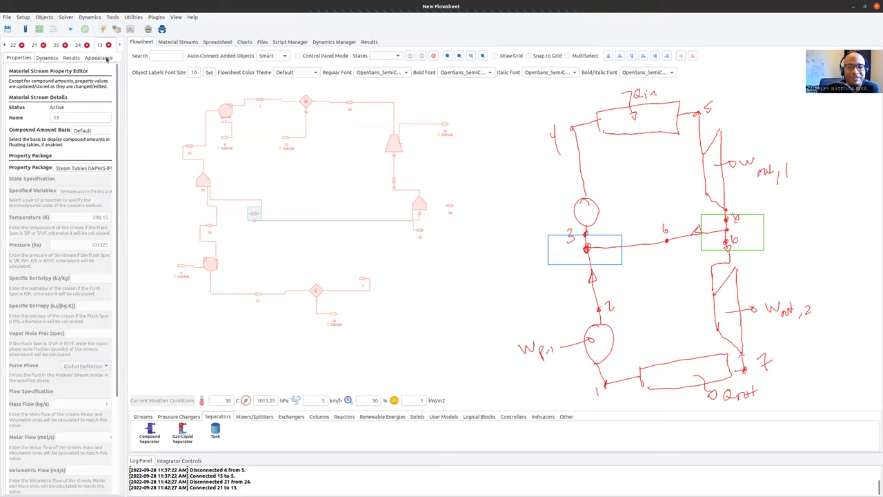
left_click(107, 58)
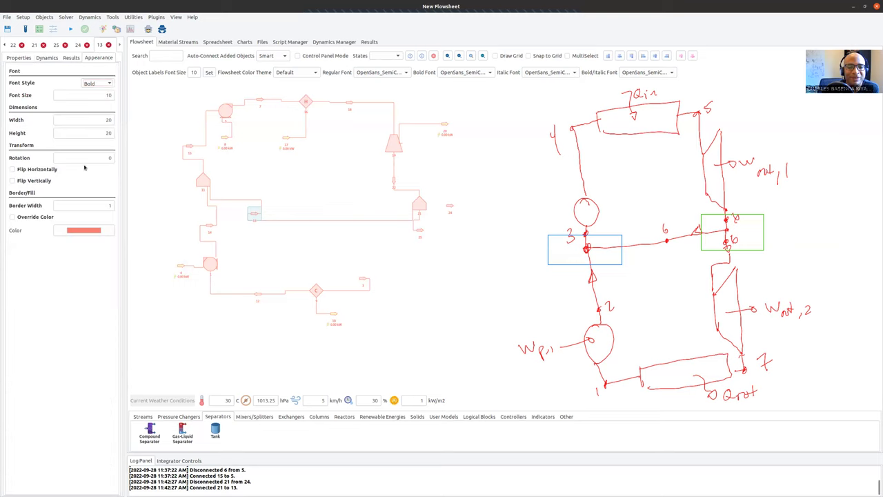
left_click_drag(100, 157, 121, 158)
type("180")
key("Return")
left_click_drag(259, 214, 324, 195)
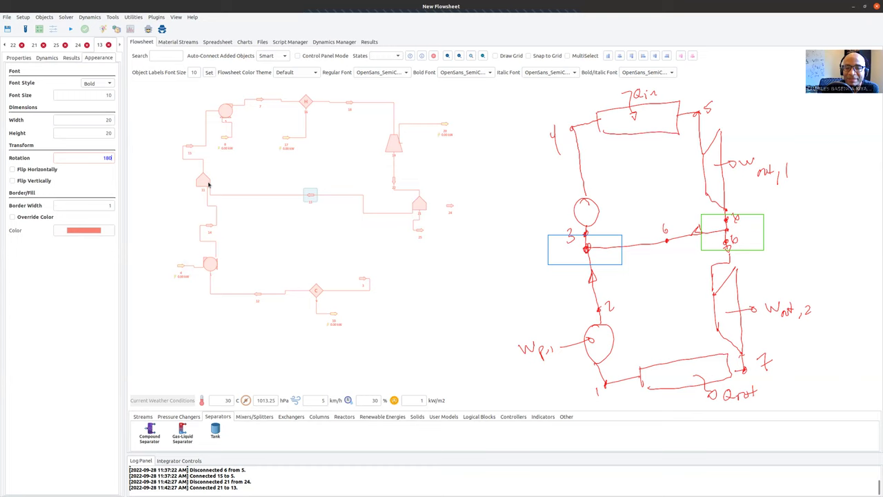
left_click(450, 206)
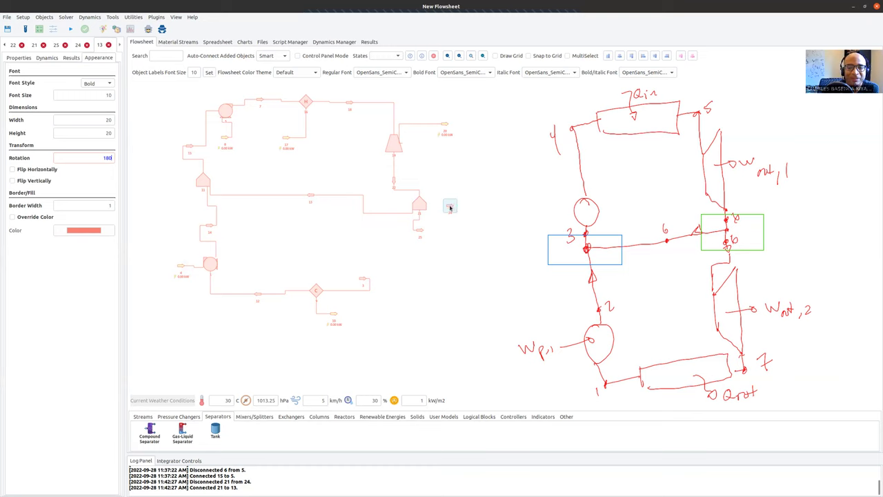
right_click(450, 205)
Delete the unconnected stream 24 from the flowsheet.
left_click(454, 225)
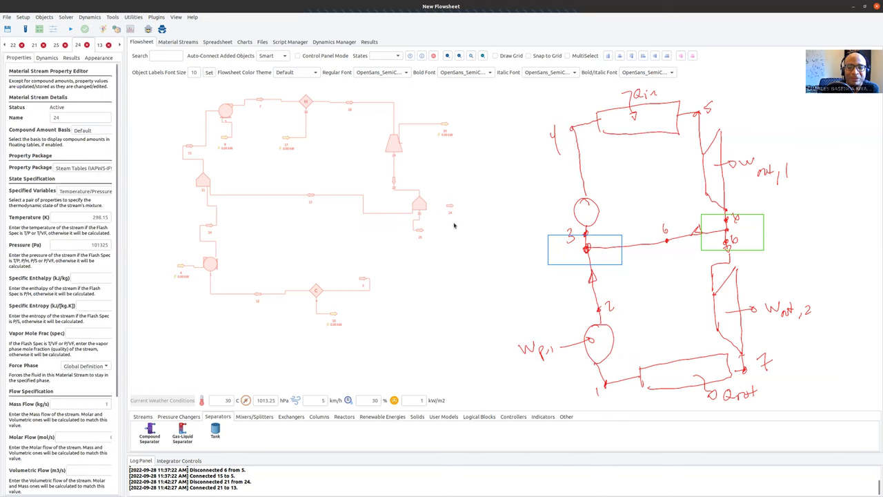
right_click(449, 205)
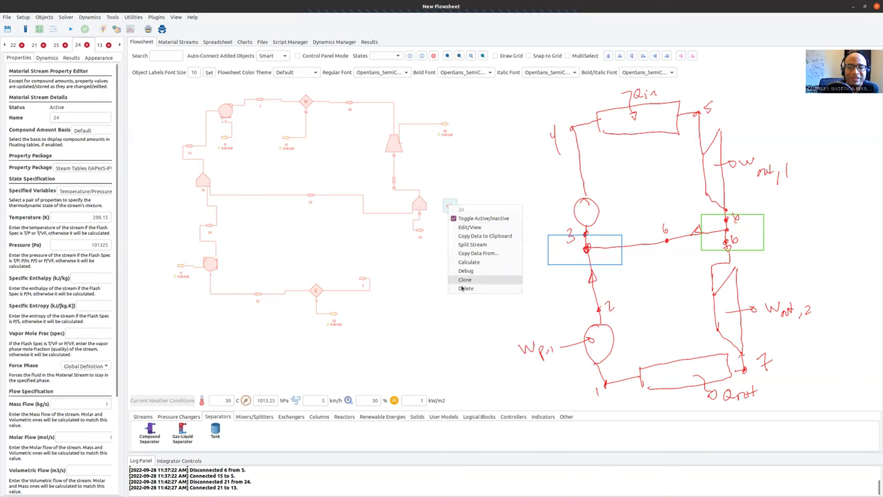
left_click(465, 289)
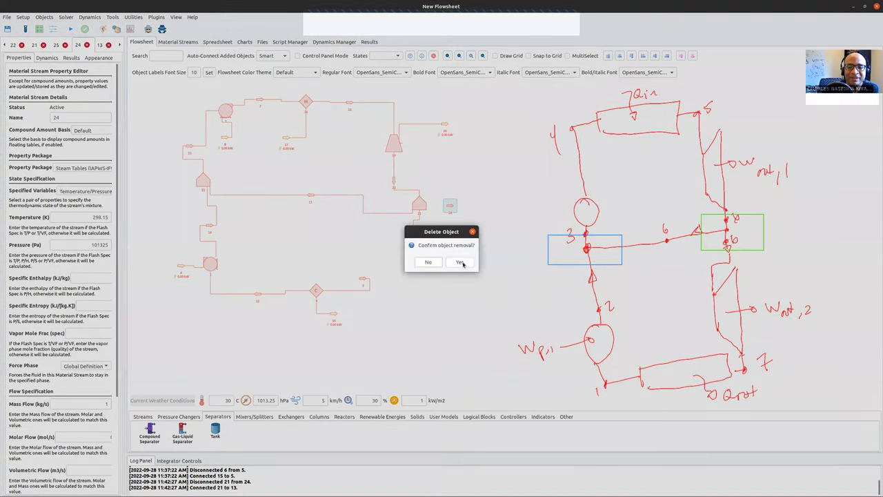
left_click(463, 262)
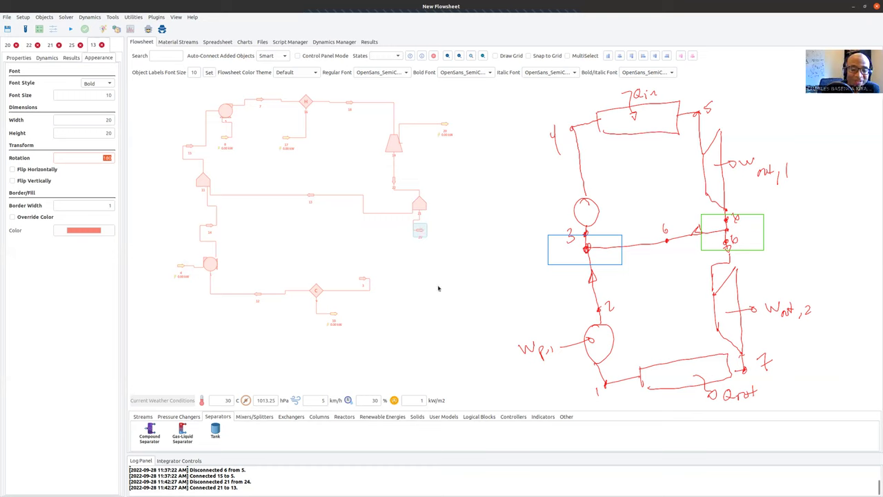
Place an Expander from Pressure Changers below the splitter, fed by stream 25.
left_click(181, 418)
left_click(241, 418)
left_click_drag(426, 256, 427, 257)
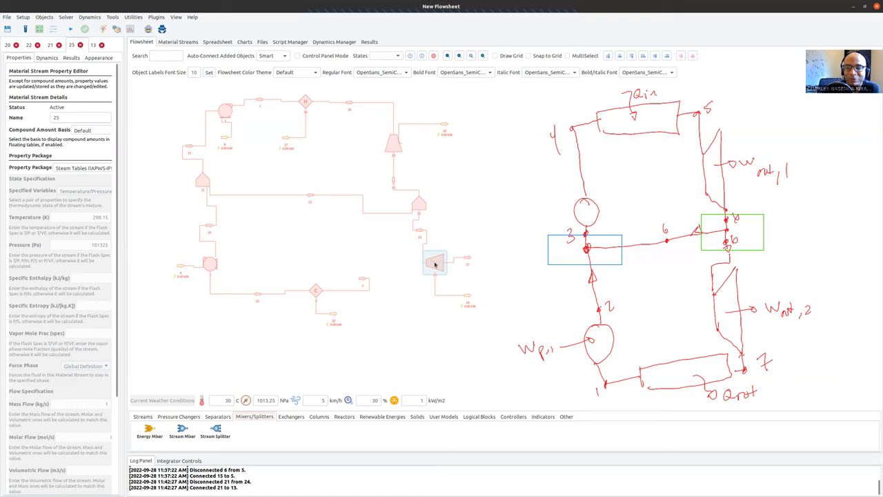
Nudge the new turbine up-left; it has inlet 25, outlet 27 and energy stream 24.
left_click_drag(436, 260, 433, 256)
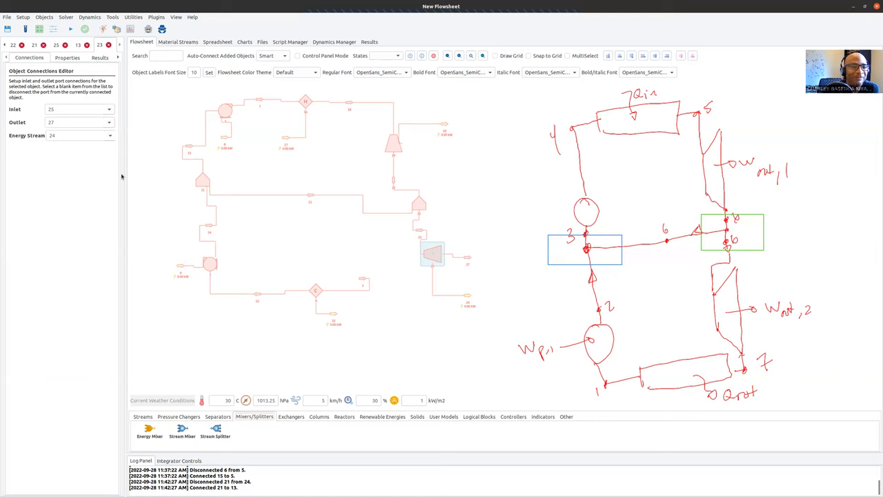
Rotate the second turbine 90°, move it left under the splitter and raise its side stream.
left_click(118, 58)
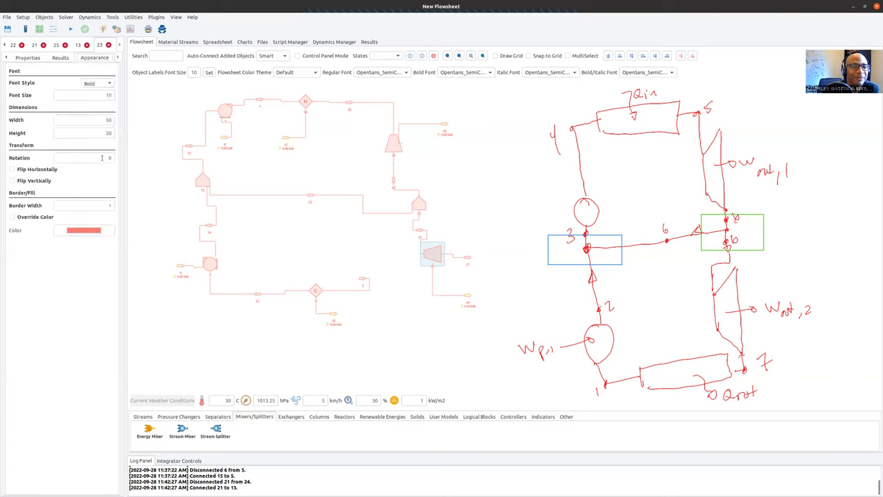
type("90")
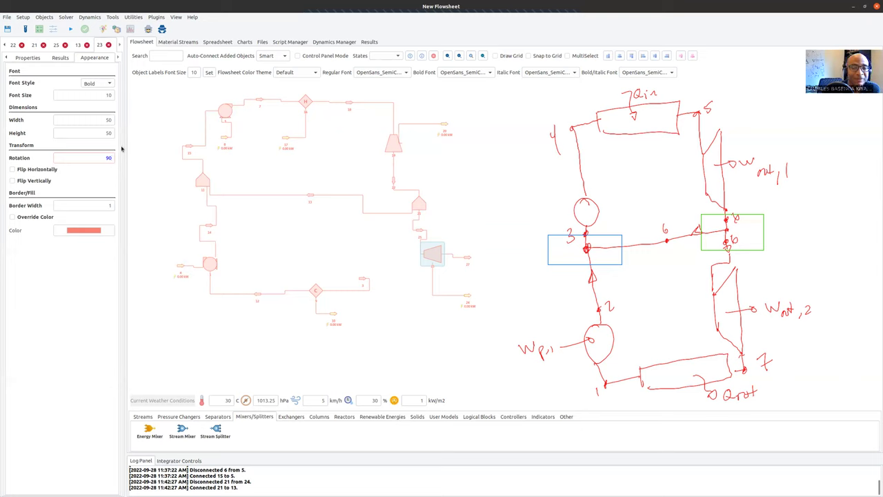
key("Return")
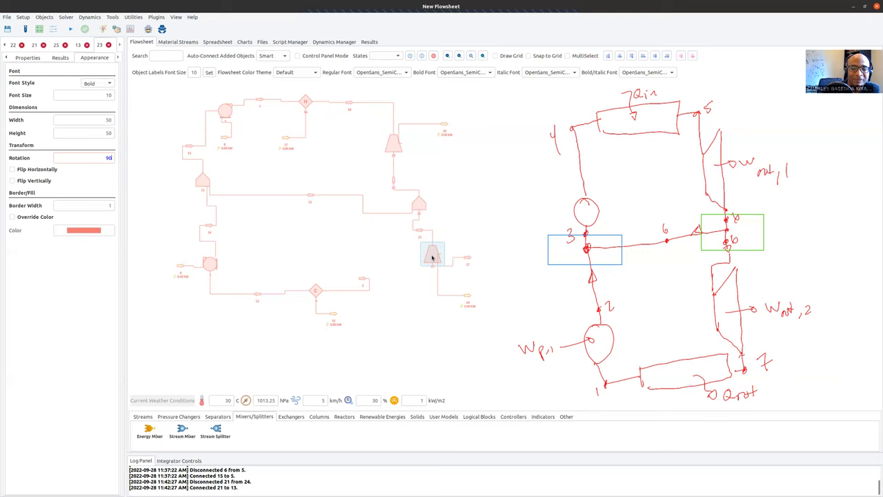
left_click_drag(431, 257, 405, 258)
left_click_drag(469, 298, 471, 247)
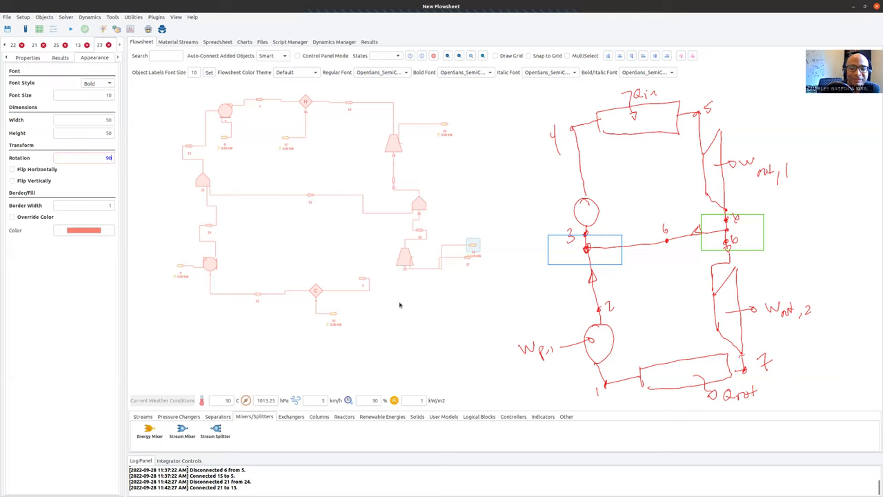
left_click(400, 259)
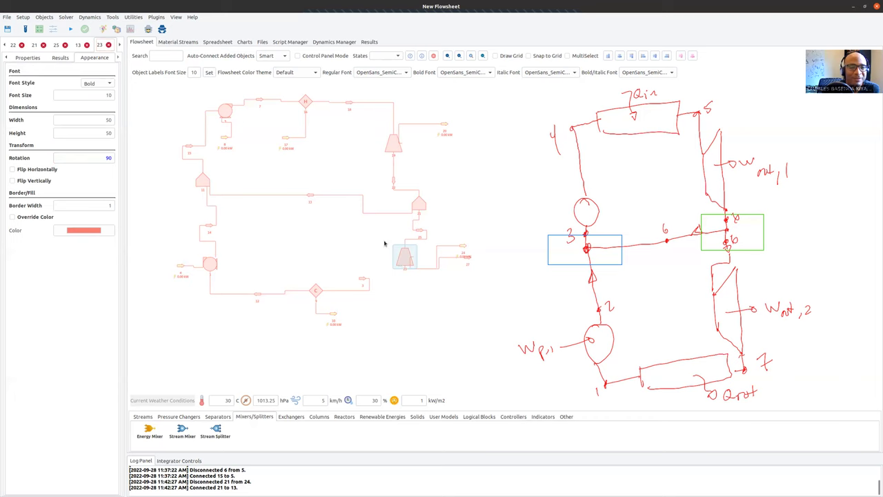
Change the second turbine's outlet from stream 27 to stream 3.
left_click(14, 58)
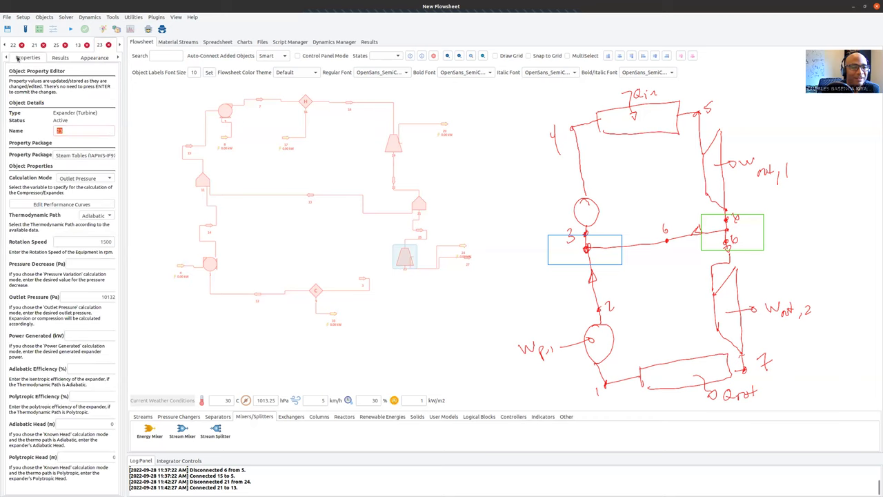
left_click(6, 57)
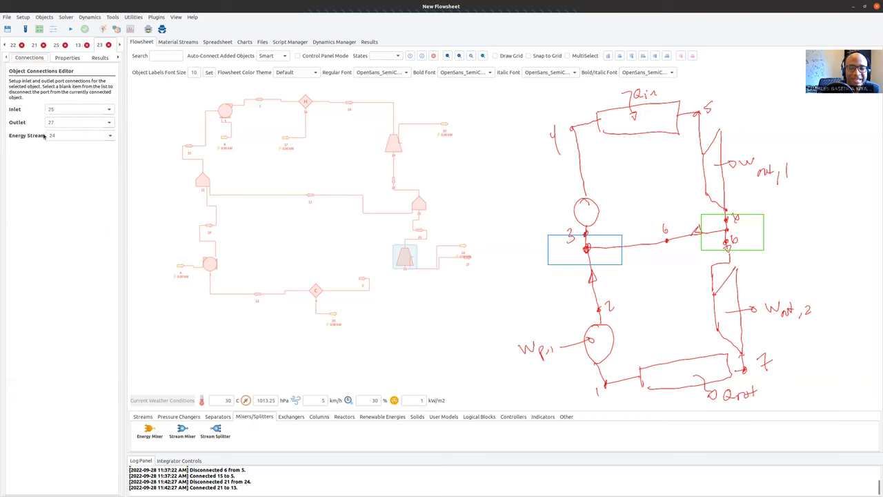
left_click(91, 125)
key("Escape")
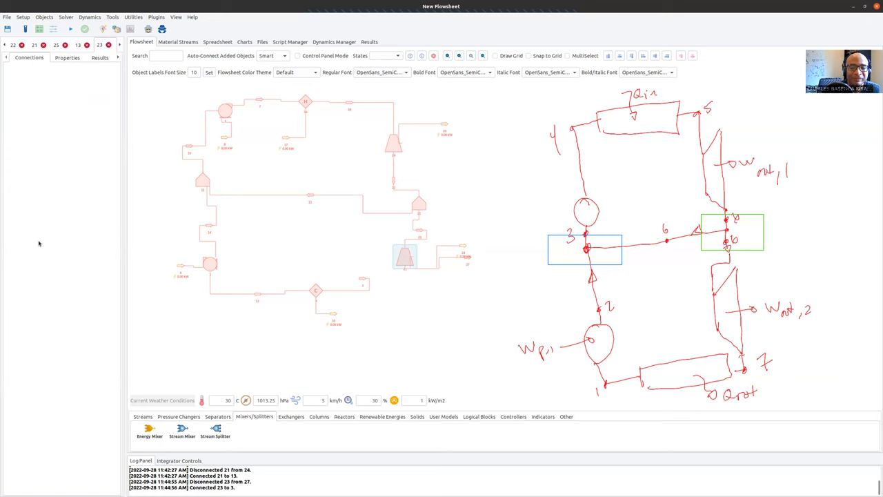
left_click(406, 255)
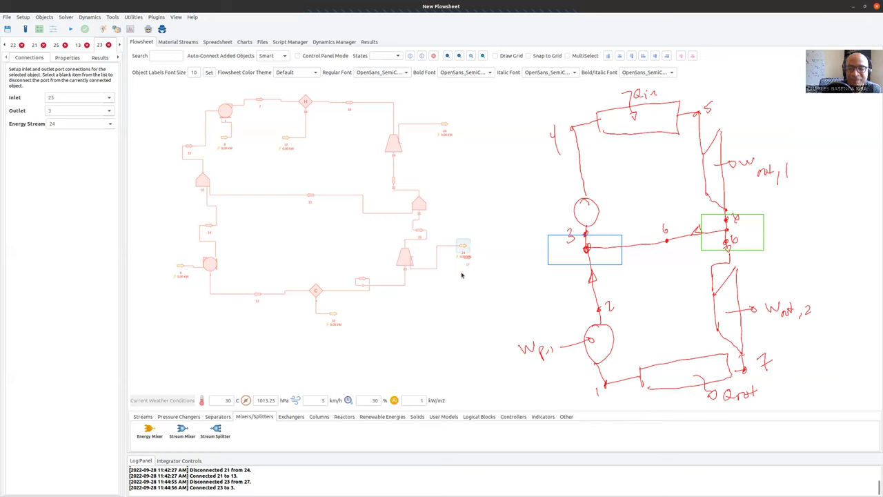
left_click(468, 259)
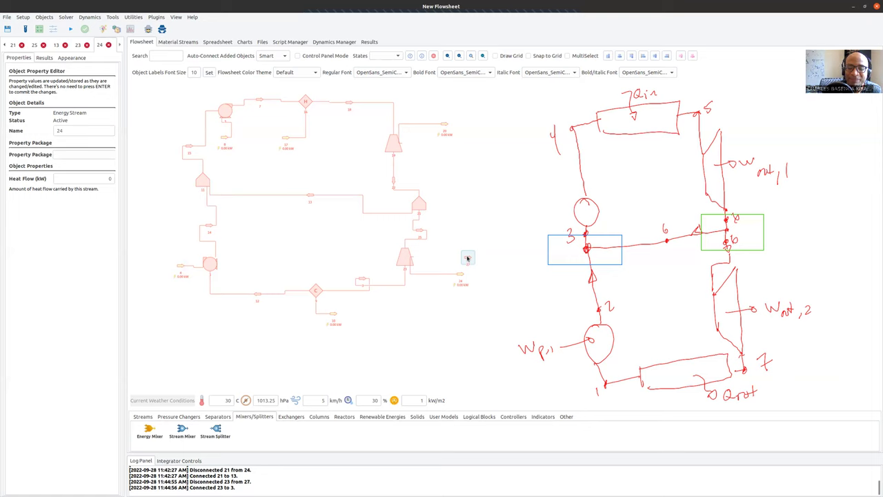
Delete the leftover stream 27.
right_click(467, 259)
left_click(485, 337)
left_click(460, 262)
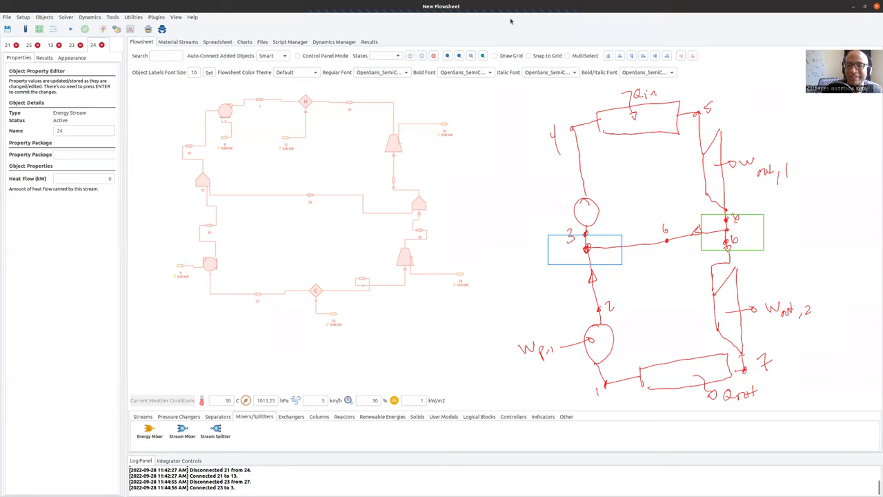
Draw a green annotation box around the splitter, matching the sketch's green-boxed split point.
right_click(476, 39)
right_click(397, 49)
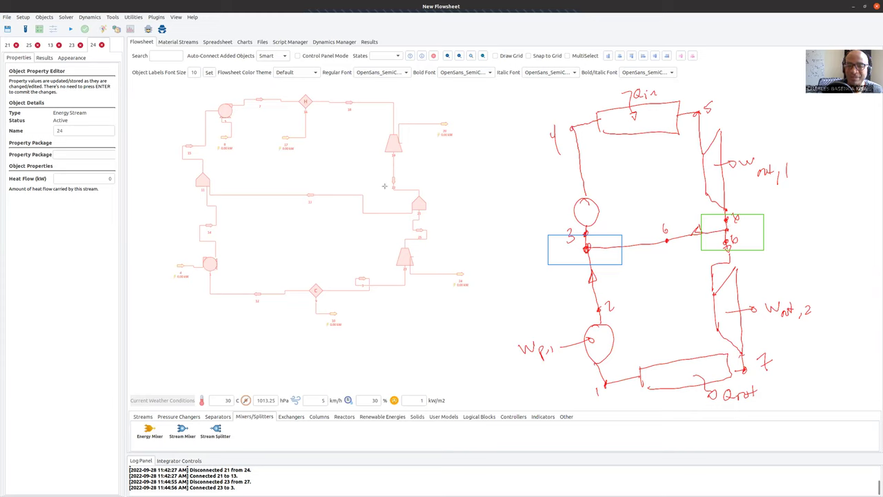
left_click_drag(382, 186, 447, 223)
Draw a blue annotation box around the mixer, matching the sketch's blue-boxed node 3.
left_click(474, 39)
left_click(518, 78)
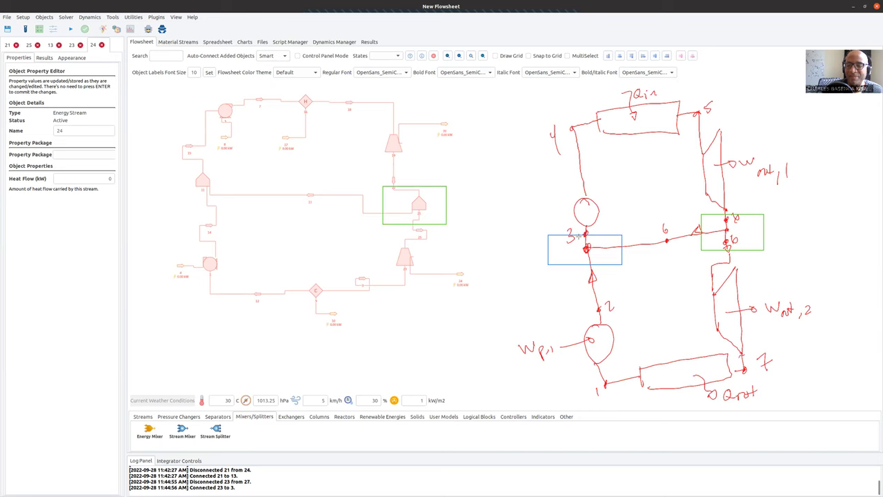
mouse_move(178, 167)
left_mouse_down()
mouse_move(208, 172)
mouse_move(245, 212)
left_mouse_up()
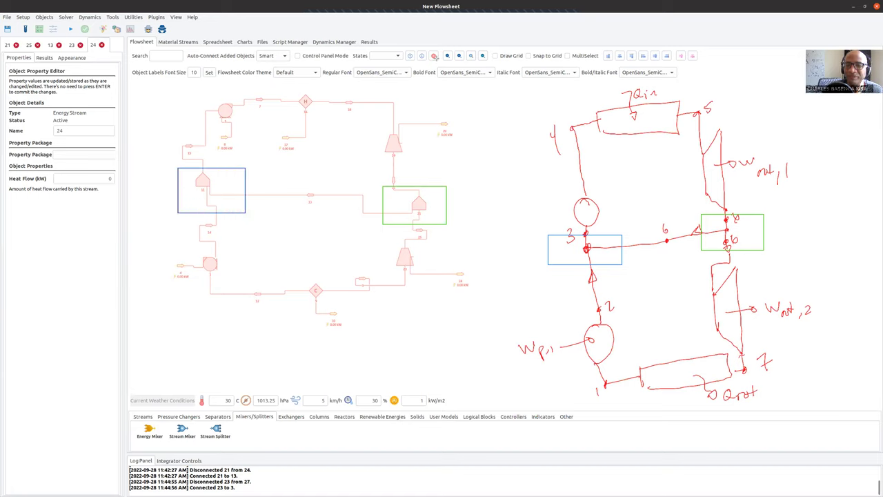
Switch the annotation ink colour to black.
left_click(455, 49)
left_click(483, 69)
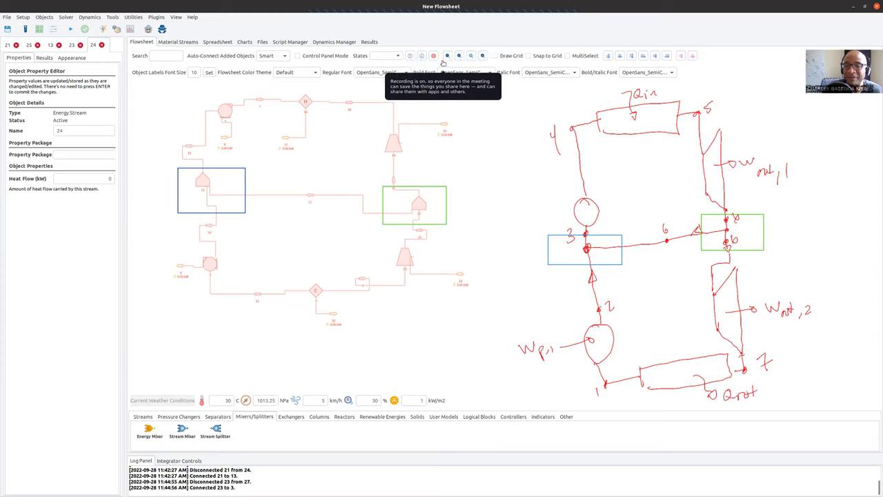
left_click(394, 54)
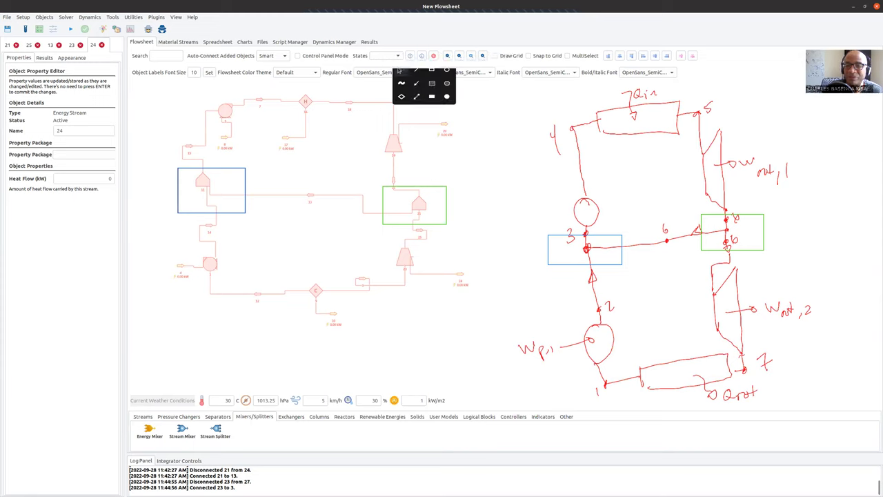
left_click(483, 54)
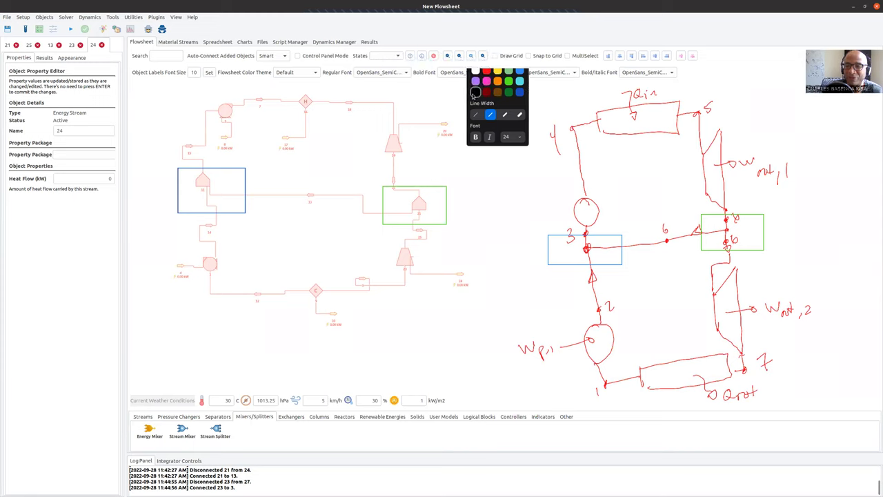
left_click(478, 88)
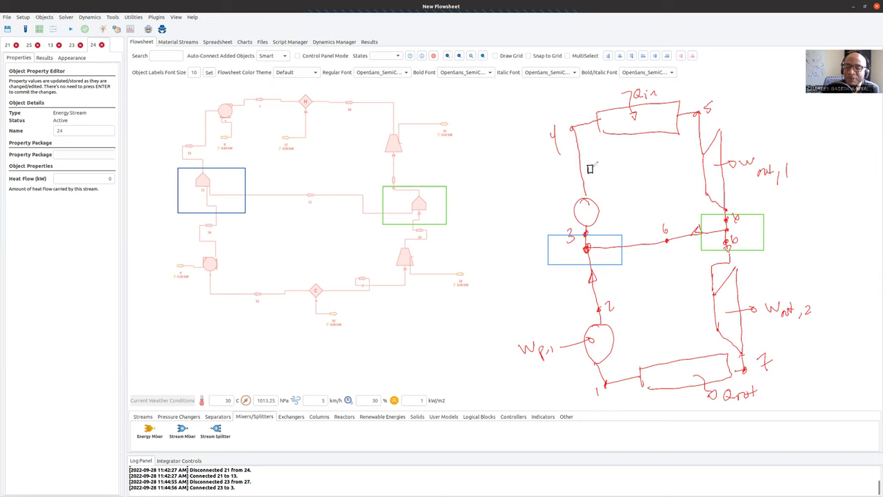
Trace black lines on the sketch, write P beside the turbine, and cross out line 6.
mouse_move(594, 163)
left_mouse_down()
mouse_move(595, 138)
mouse_move(605, 134)
mouse_move(691, 134)
mouse_move(714, 220)
mouse_move(666, 238)
mouse_move(612, 242)
mouse_move(605, 191)
mouse_move(594, 174)
mouse_move(588, 184)
mouse_move(604, 185)
mouse_move(592, 173)
left_mouse_up()
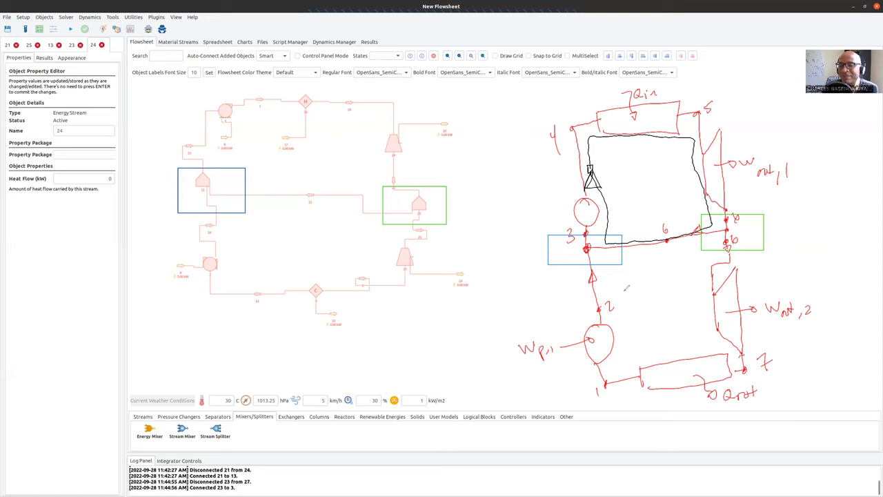
left_click_drag(570, 164, 575, 168)
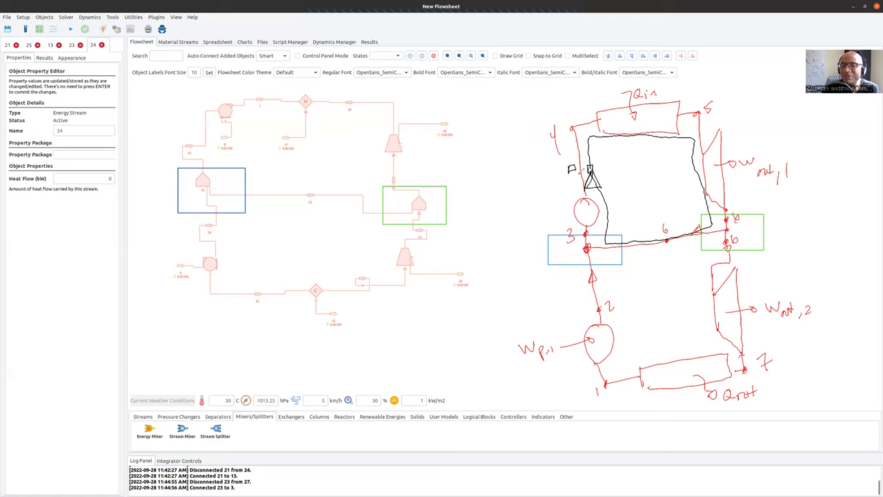
mouse_move(572, 164)
left_mouse_down()
mouse_move(567, 111)
mouse_move(661, 92)
mouse_move(720, 94)
mouse_move(761, 362)
mouse_move(754, 386)
mouse_move(632, 408)
mouse_move(597, 396)
mouse_move(573, 159)
mouse_move(570, 188)
left_mouse_up()
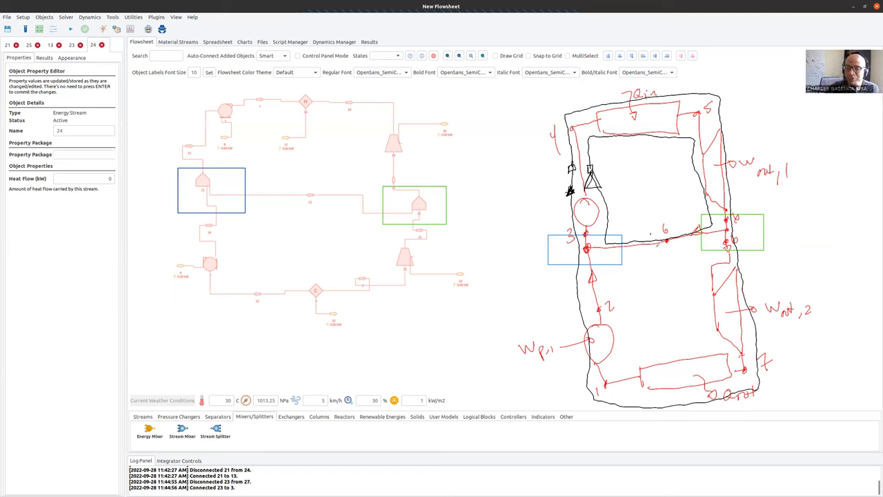
mouse_move(653, 232)
left_mouse_down()
mouse_move(664, 247)
mouse_move(650, 255)
mouse_move(667, 249)
mouse_move(668, 262)
left_mouse_up()
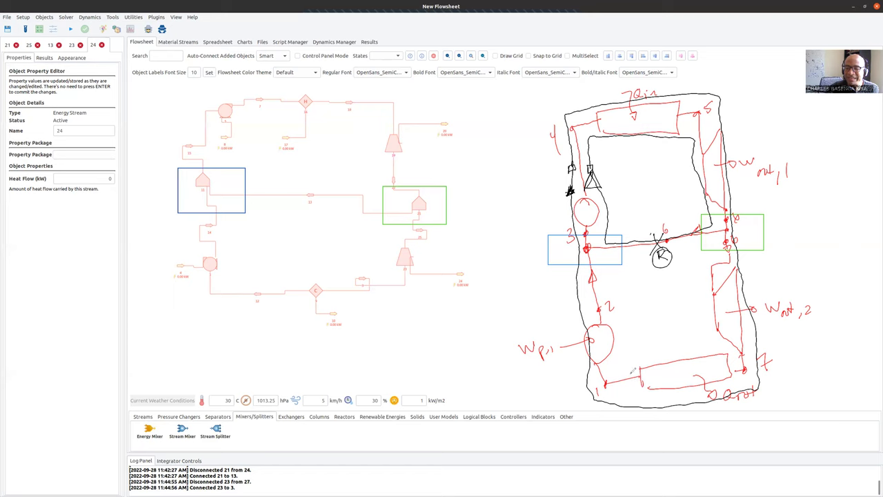
Draw an X and circled R on the sketch's bottom line, then erase the misplaced circled R marks.
left_click_drag(634, 372, 645, 383)
left_click_drag(644, 366, 633, 385)
mouse_move(634, 354)
left_mouse_down()
mouse_move(635, 344)
mouse_move(642, 366)
left_mouse_up()
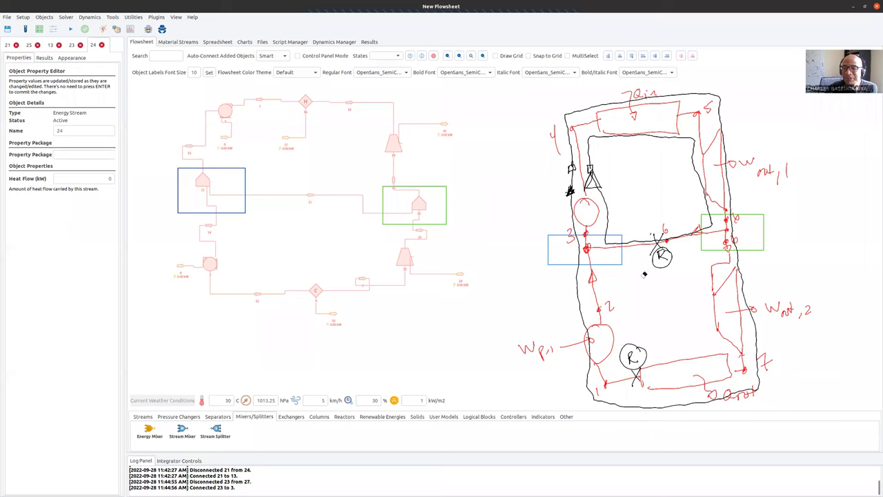
left_click_drag(665, 261, 661, 250)
left_click_drag(632, 350, 633, 368)
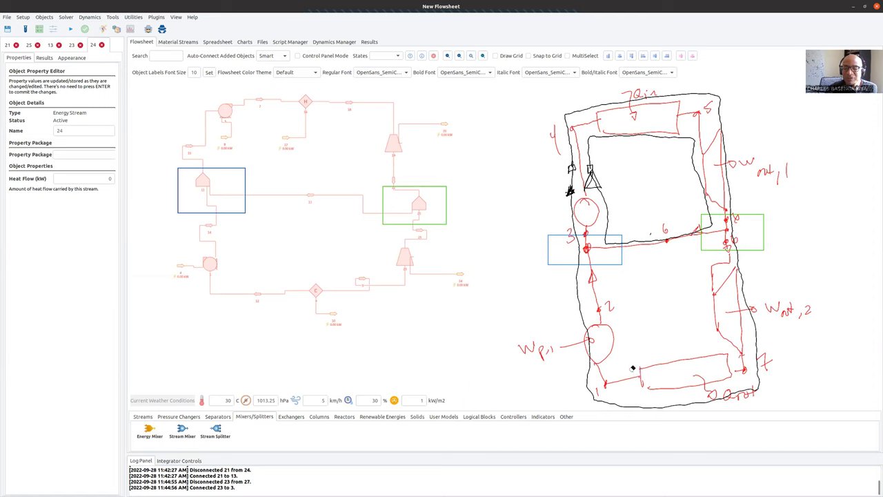
Redraw the X and circled R at the sketch's top-left corner to mark the recycle.
mouse_move(401, 73)
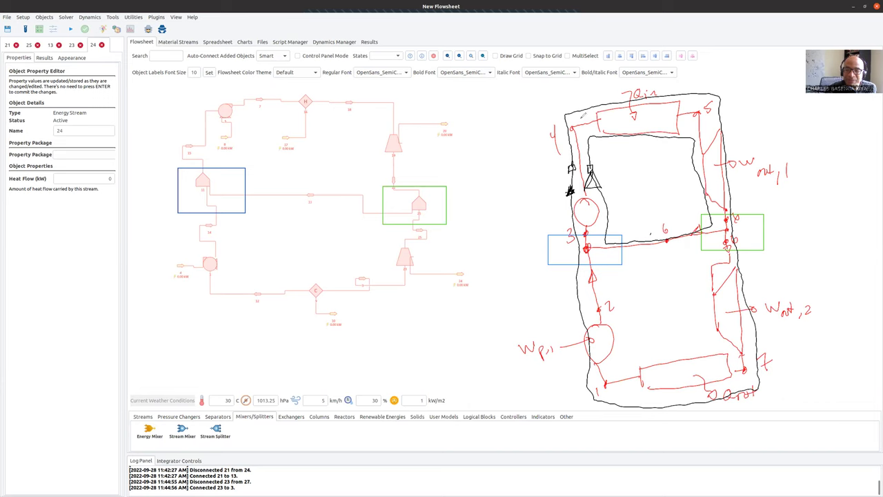
mouse_move(581, 113)
left_mouse_down()
mouse_move(593, 134)
mouse_move(578, 132)
left_mouse_up()
left_click_drag(572, 91, 581, 112)
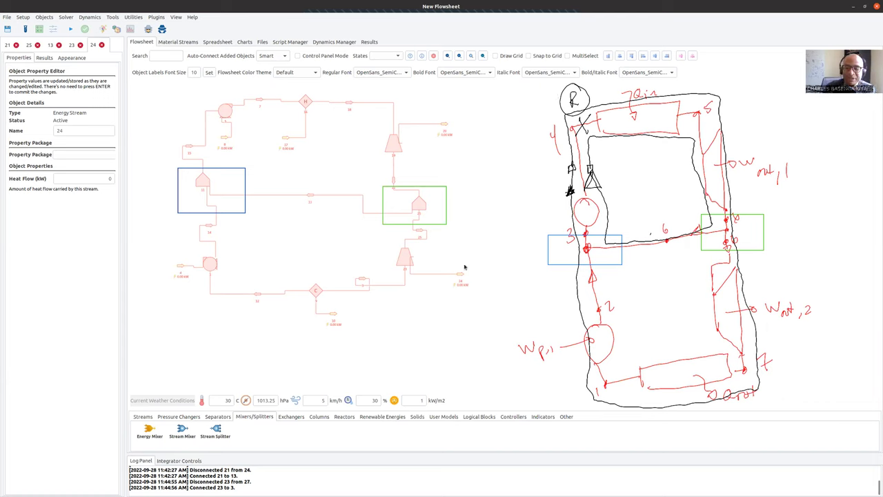
left_click(488, 416)
Place a Recycle block between the upper pump and heater, then select the top-left pump.
left_click(245, 417)
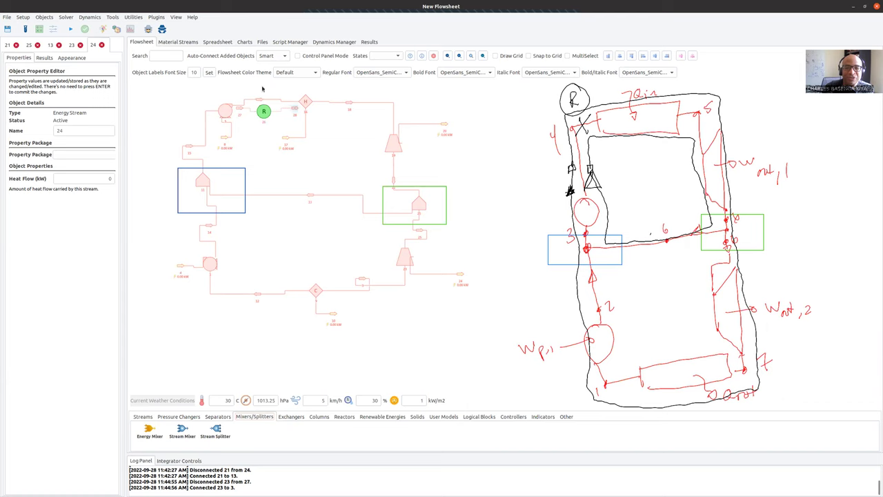
left_click(228, 112)
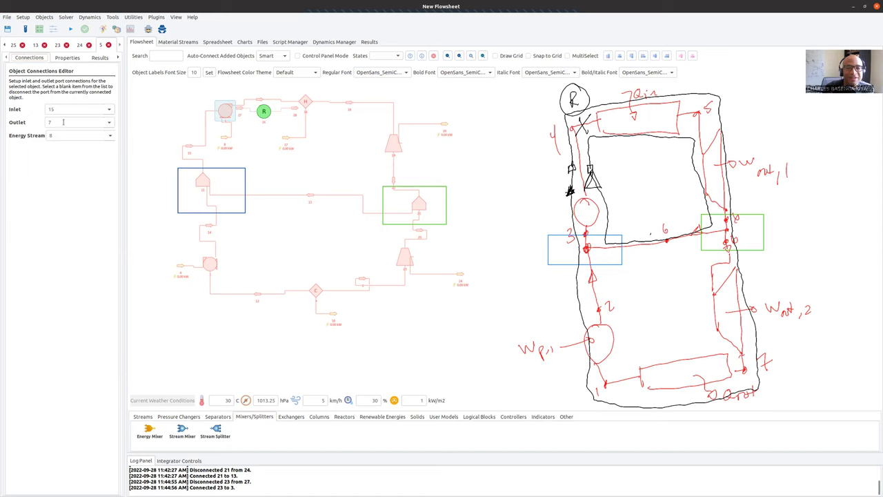
Set the top-left pump's outlet to stream 27 and heater H's inlet to stream 28.
left_click(109, 123)
left_click(75, 146)
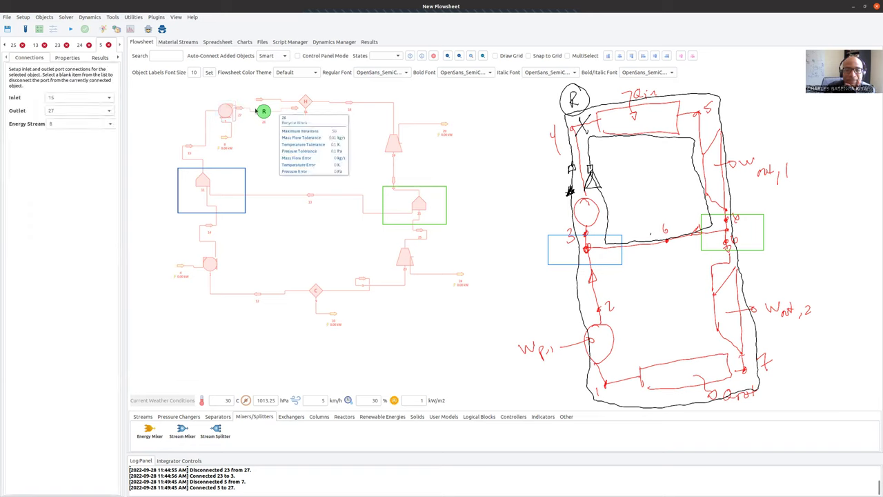
left_click(309, 101)
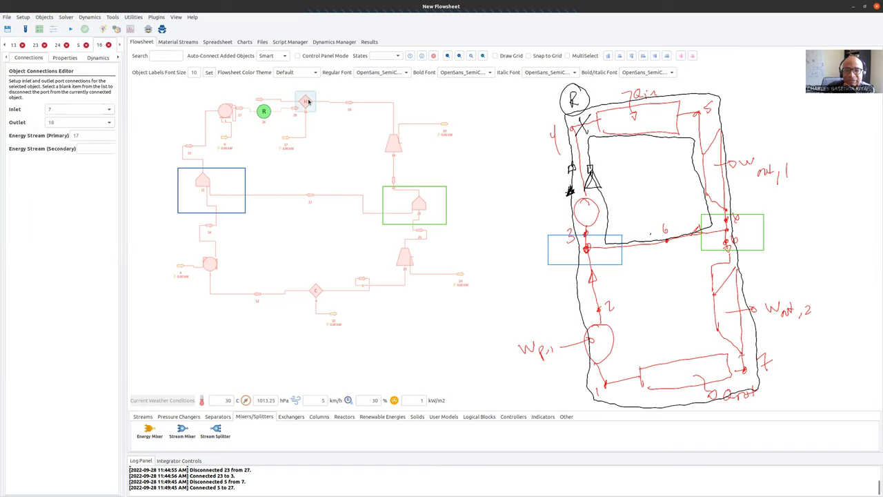
left_click(111, 109)
left_click(59, 139)
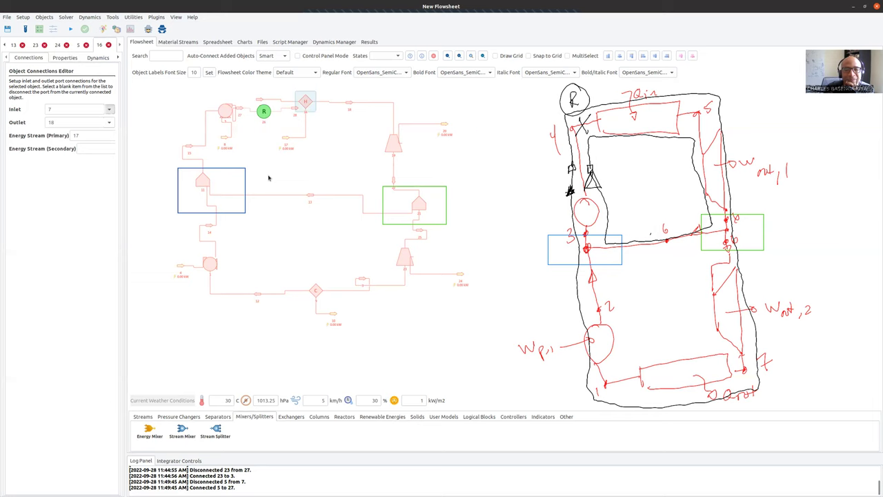
left_click(269, 178)
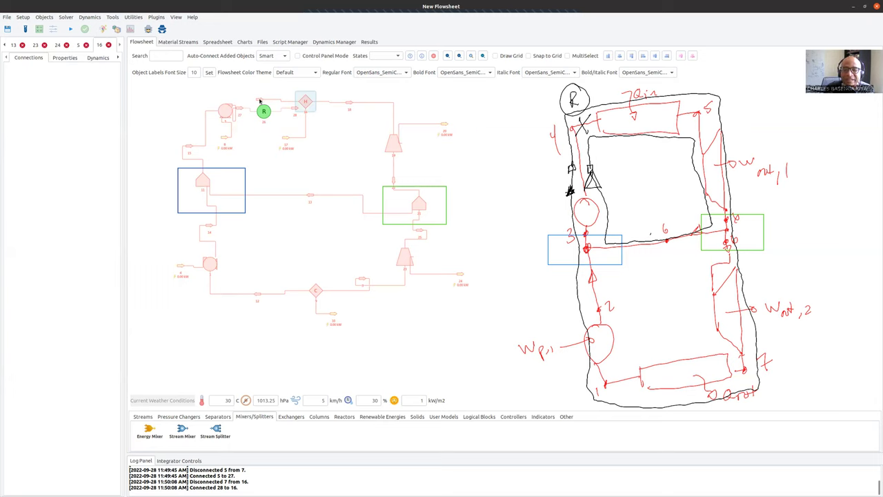
left_click(260, 100)
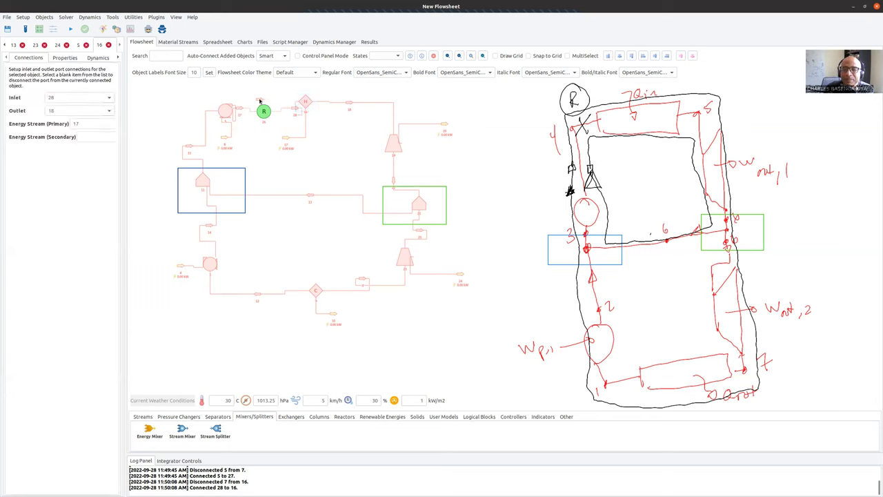
Delete the leftover stream 7 from the flowsheet, confirming the removal.
right_click(259, 99)
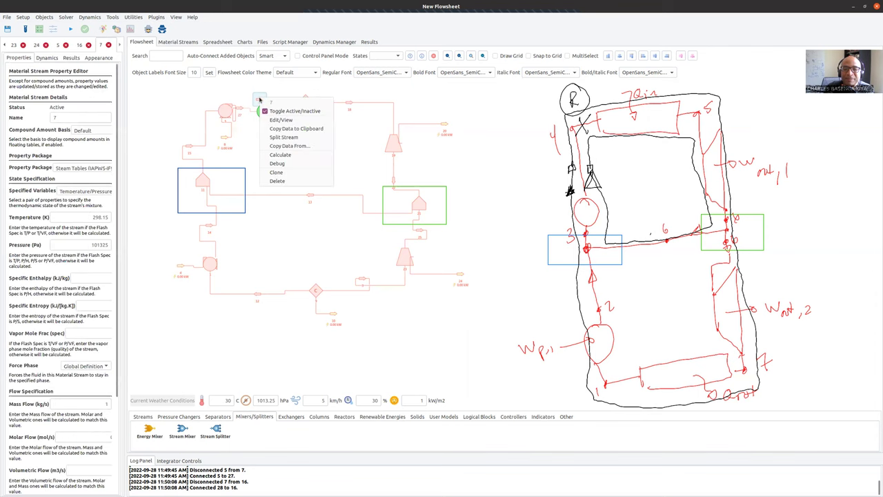
left_click(278, 181)
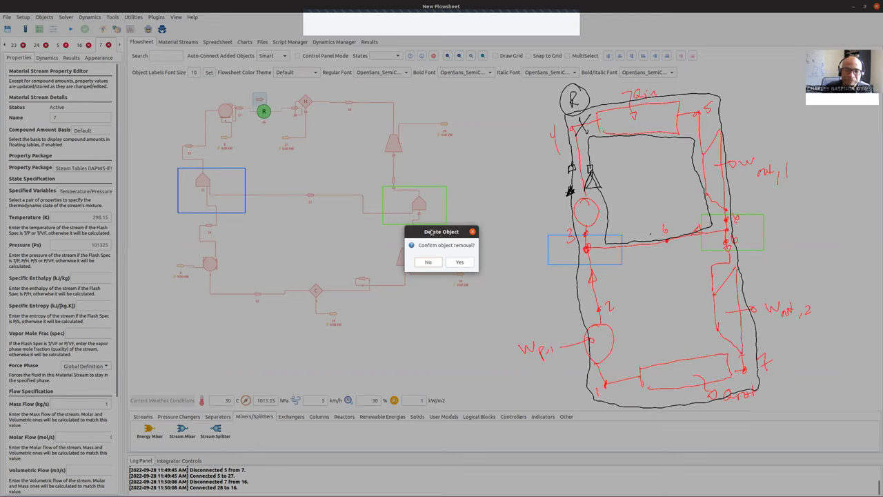
left_click(459, 262)
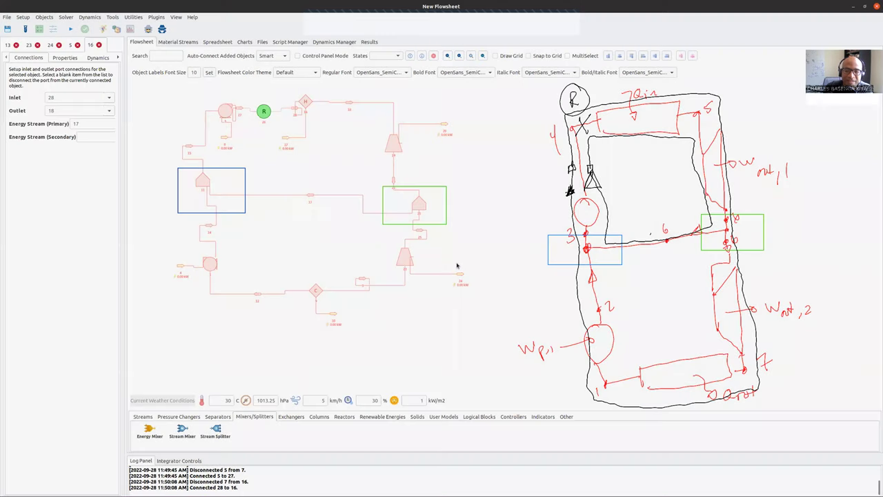
Move the Recycle block above the loop and check the recycle, stream 27 and heater H connections.
left_click_drag(268, 113, 259, 94)
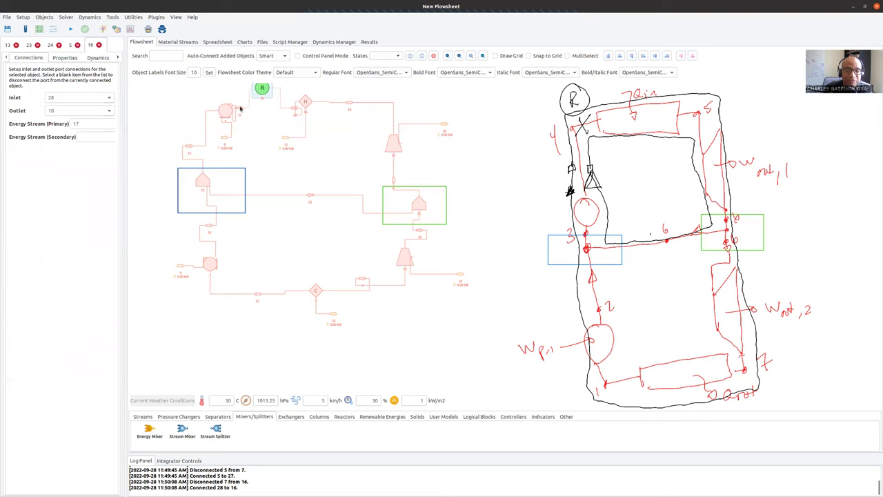
left_click(295, 110)
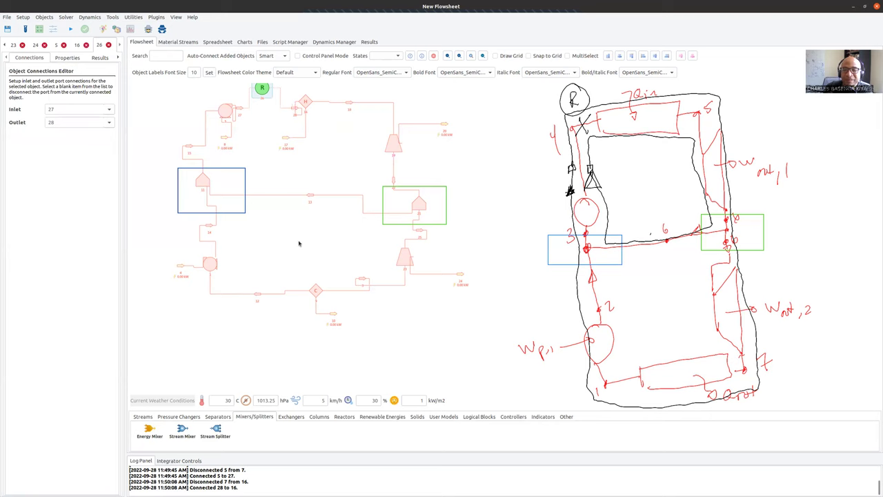
left_click(297, 105)
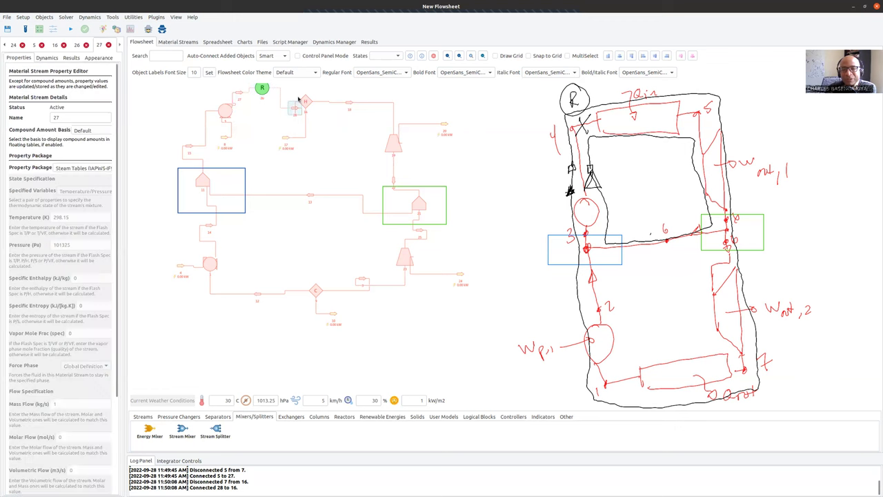
left_click(309, 102)
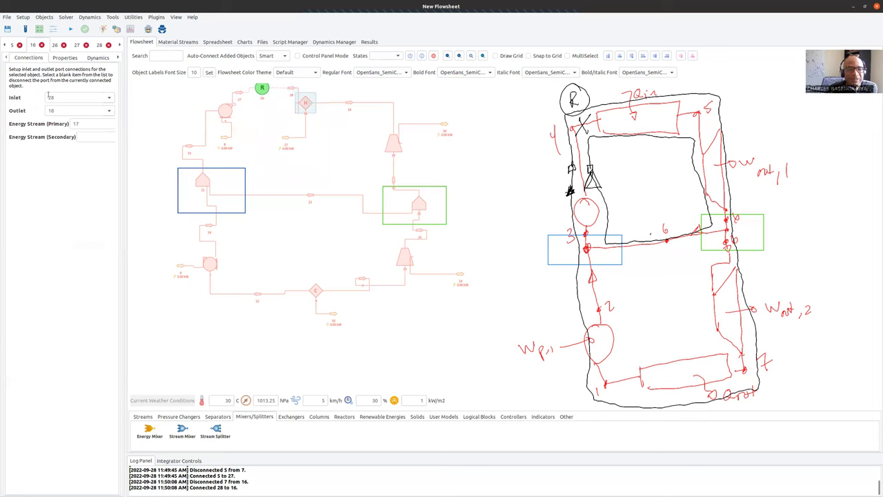
left_click(61, 59)
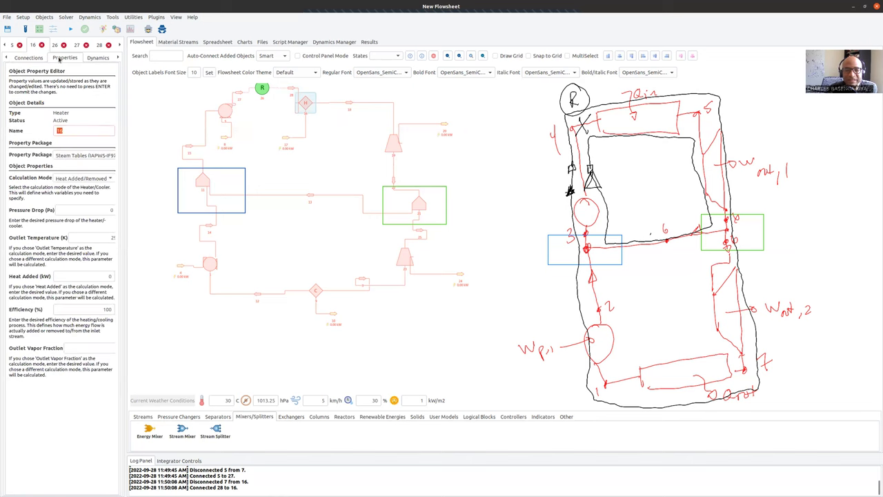
Switch heater H's Calculation Mode from Heat Added/Removed to Outlet Temperature.
left_click(85, 180)
left_click(87, 193)
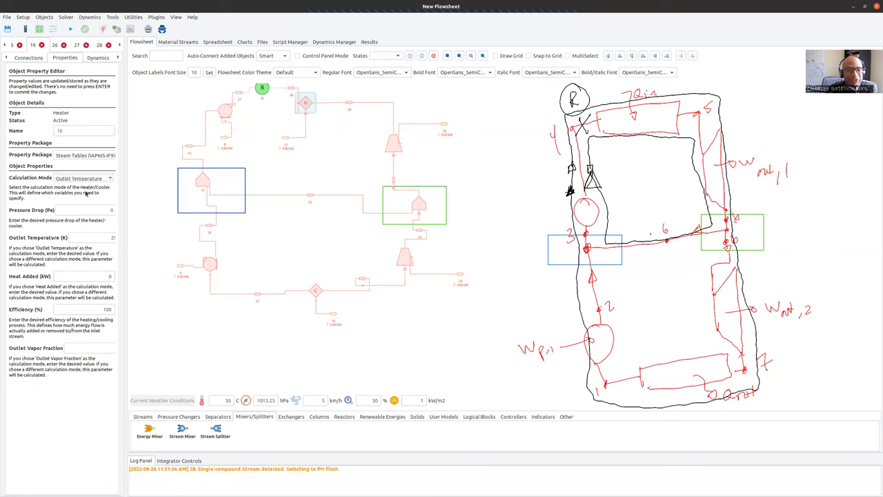
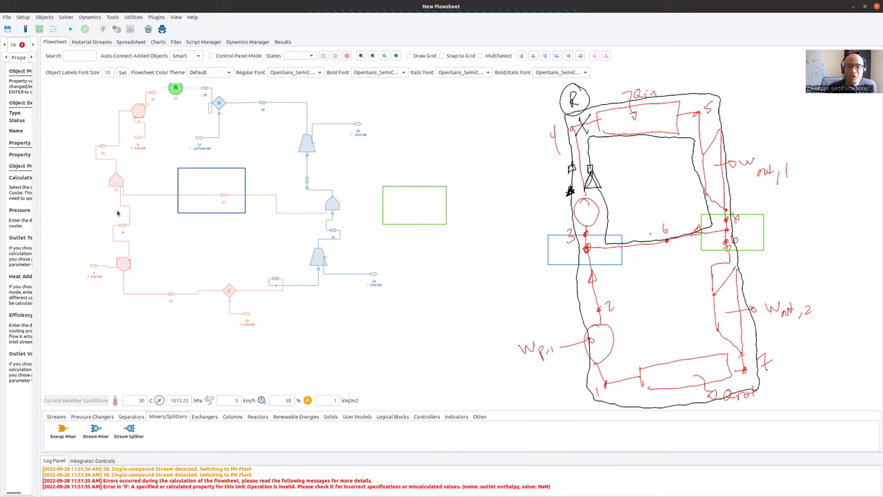
Widen the property editor and enter 723 K as heater 16's outlet temperature.
left_click_drag(39, 181, 152, 182)
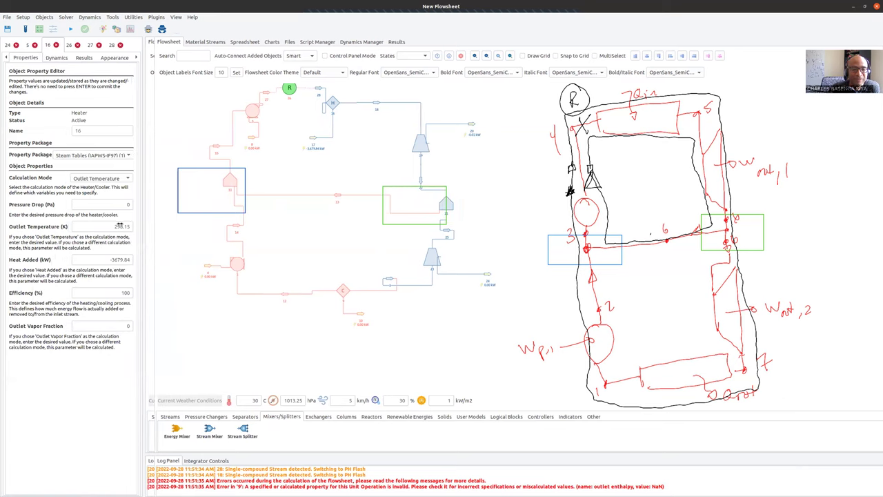
left_click_drag(120, 226, 124, 225)
left_click_drag(159, 191, 188, 191)
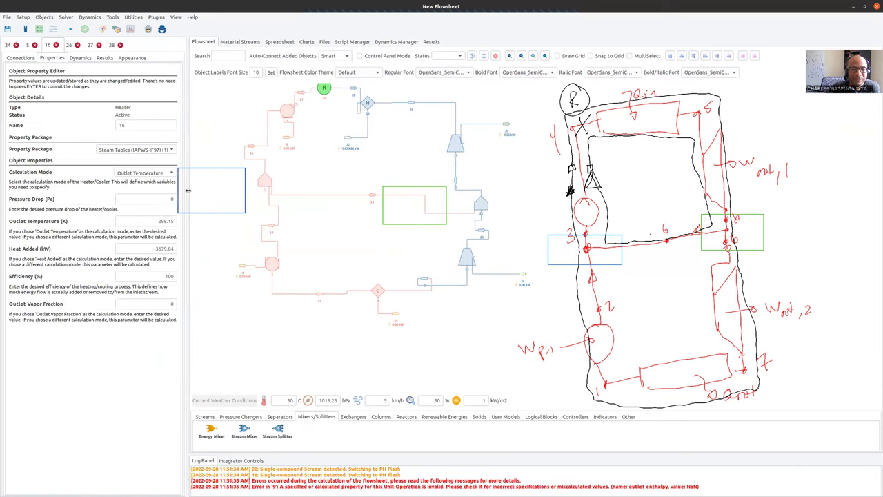
double_click(165, 221)
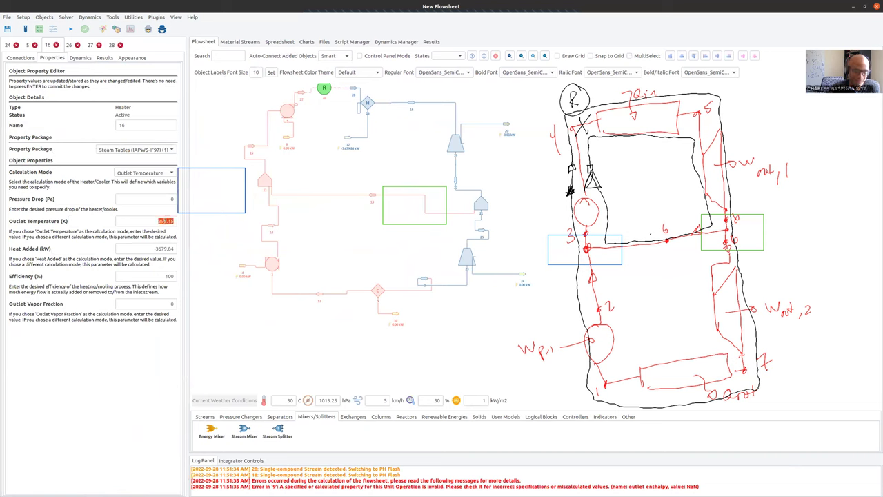
type("723")
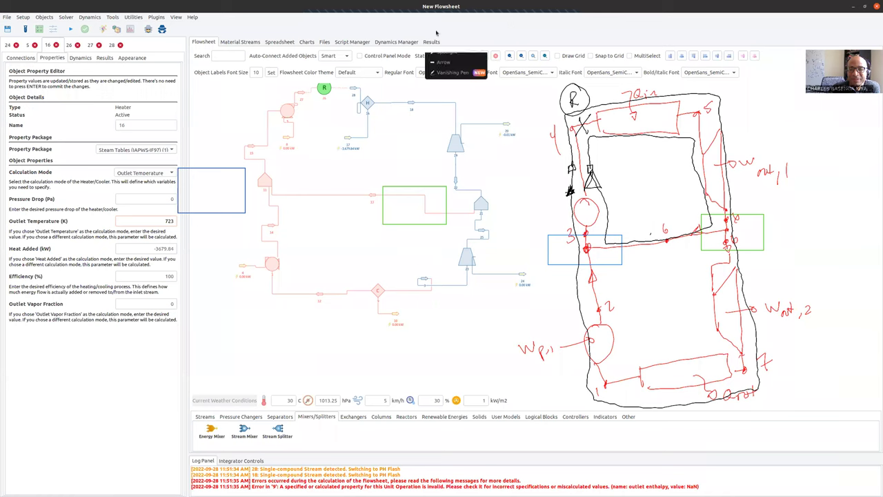
Erase all screen annotation drawings and turn on the Simultaneous Adjust Solver.
left_click(530, 41)
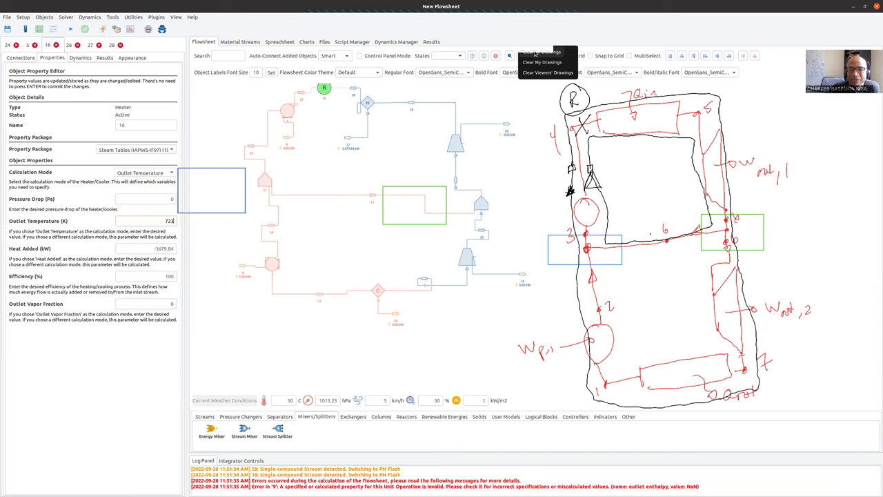
left_click(535, 52)
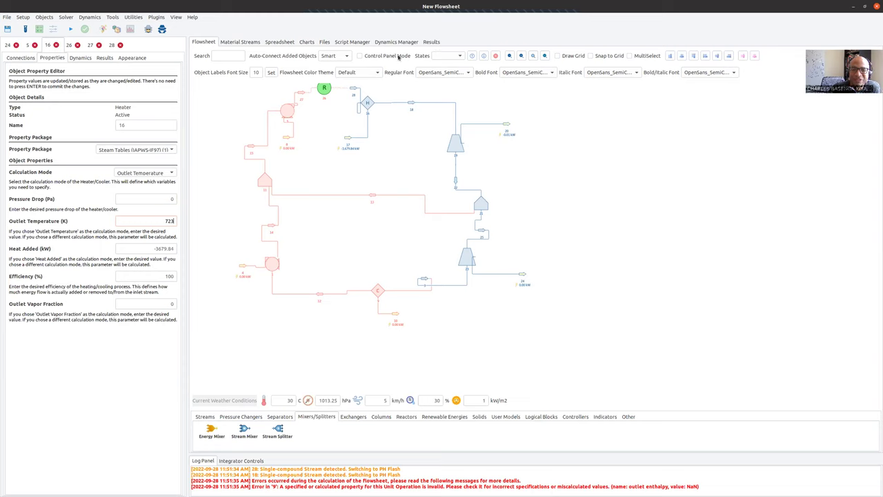
left_click(85, 29)
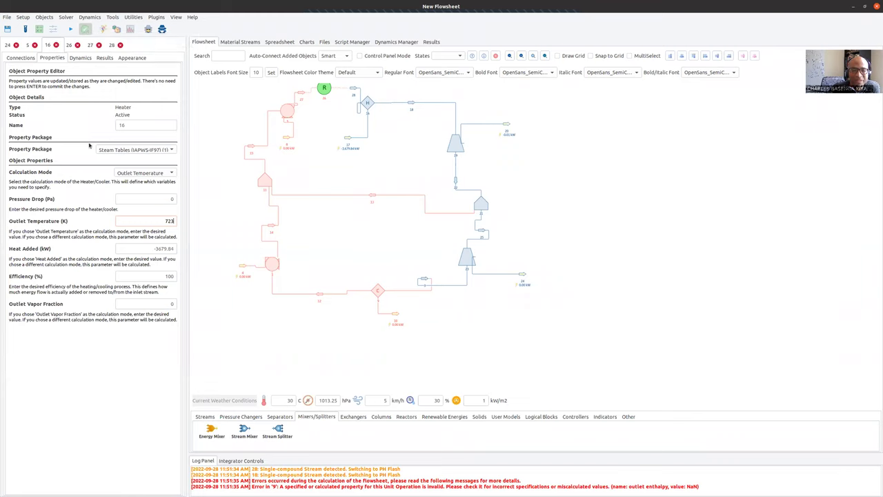
Switch pump 5's calculation mode to Outlet Pressure.
left_click(286, 112)
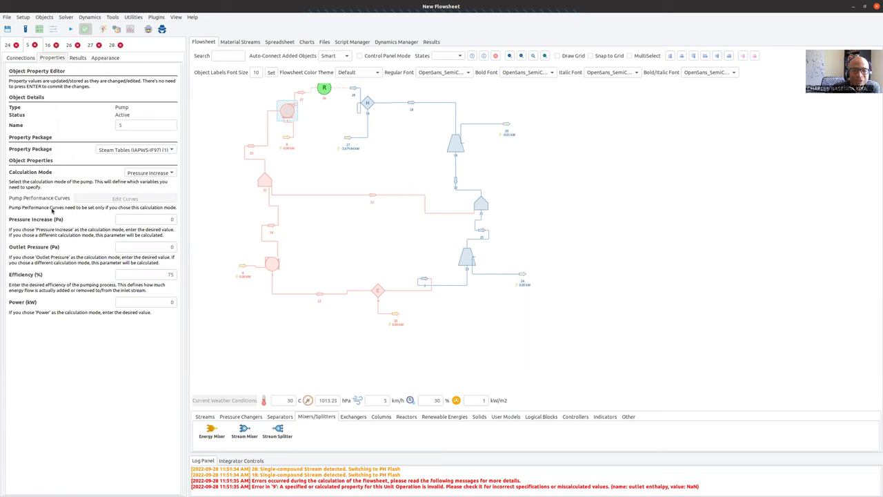
left_click(150, 173)
left_click(144, 162)
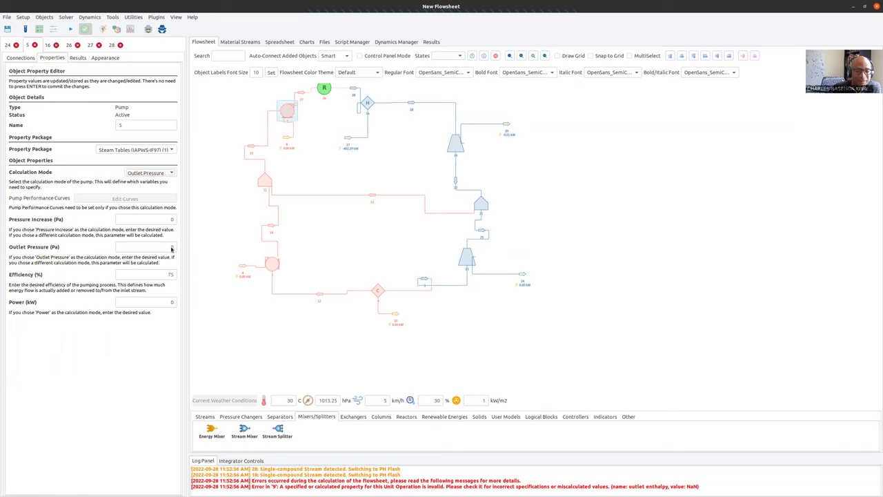
Give pump 5 an outlet pressure of 5000000 Pa and 100% efficiency, then select pump 1.
left_click(171, 247)
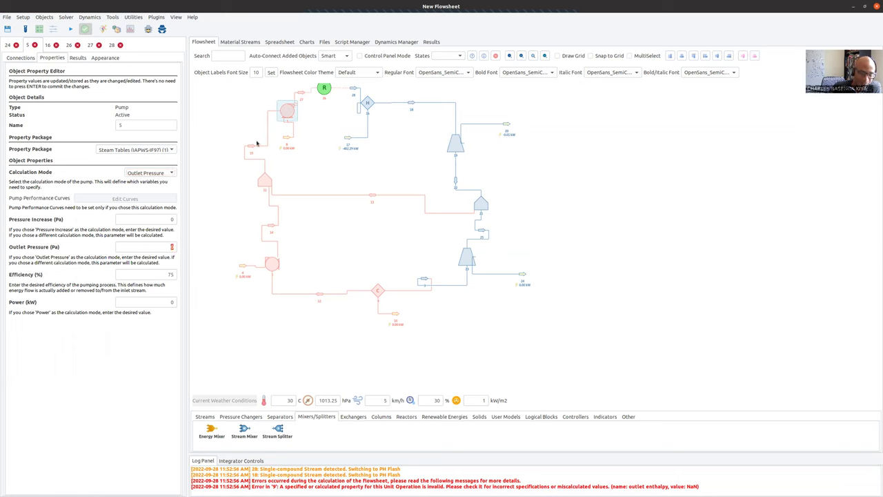
type("5")
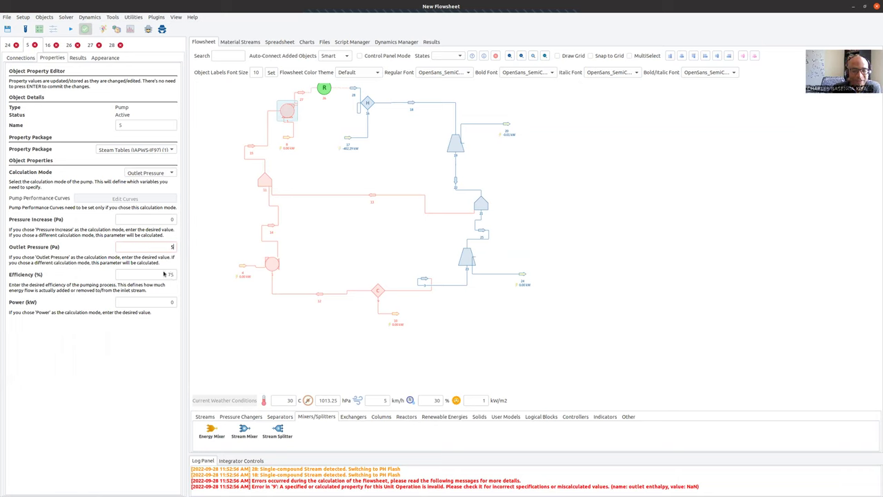
left_click(171, 248)
type("5000000")
double_click(171, 274)
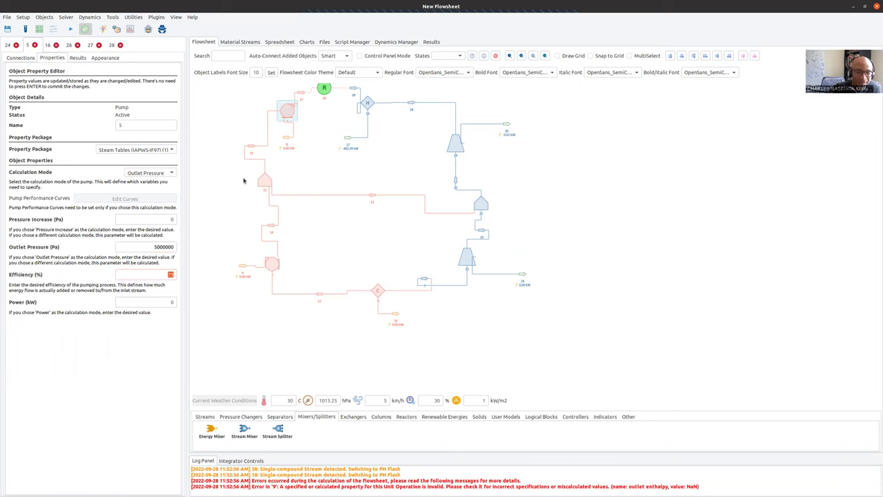
type("100")
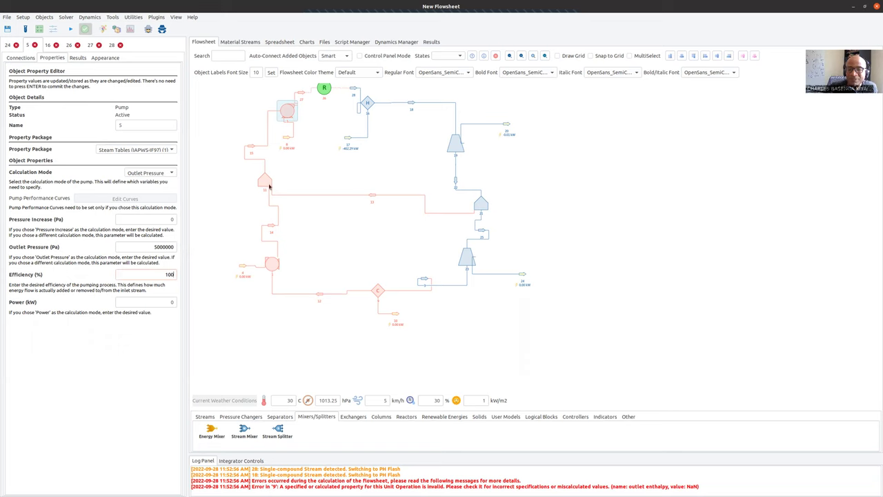
left_click(271, 262)
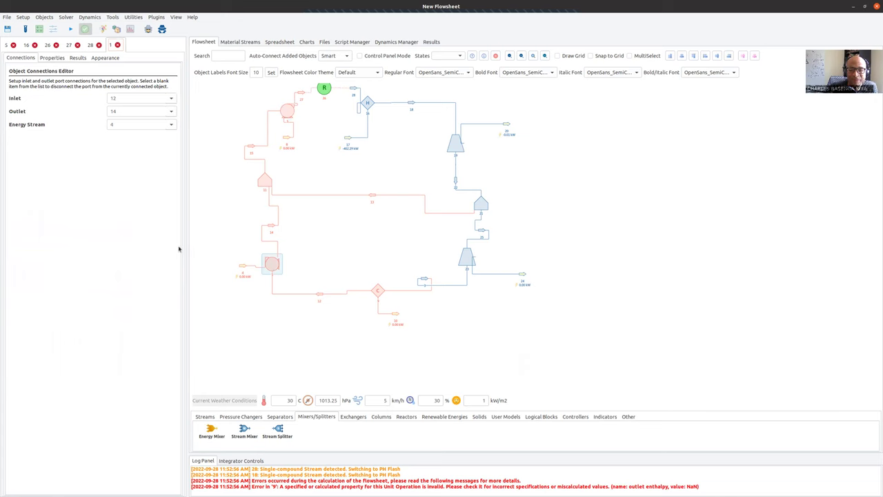
Put pump 1 in Outlet Pressure mode with 500000 Pa and 100% efficiency.
left_click(146, 173)
left_click(147, 172)
key("Down")
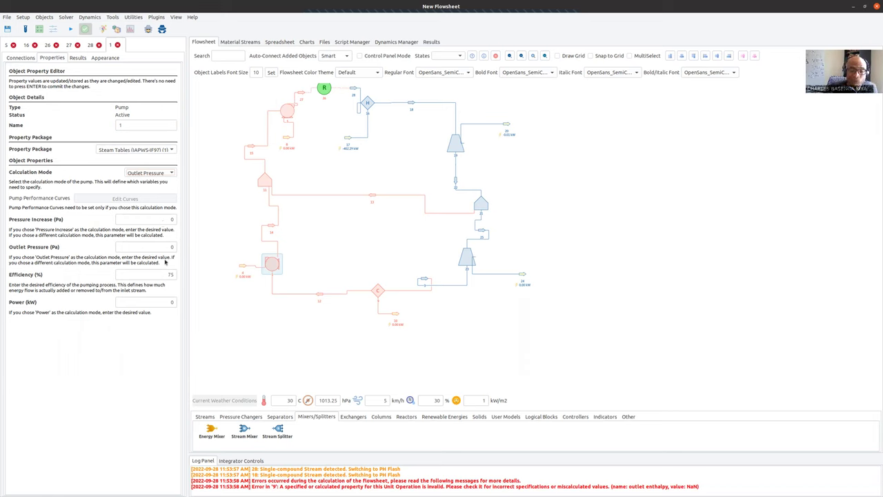
left_click(169, 247)
type("500000")
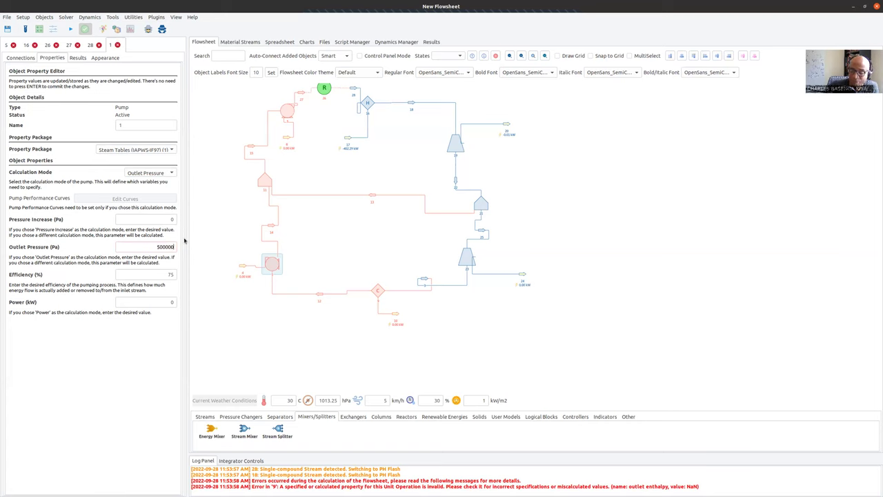
double_click(169, 274)
type("100")
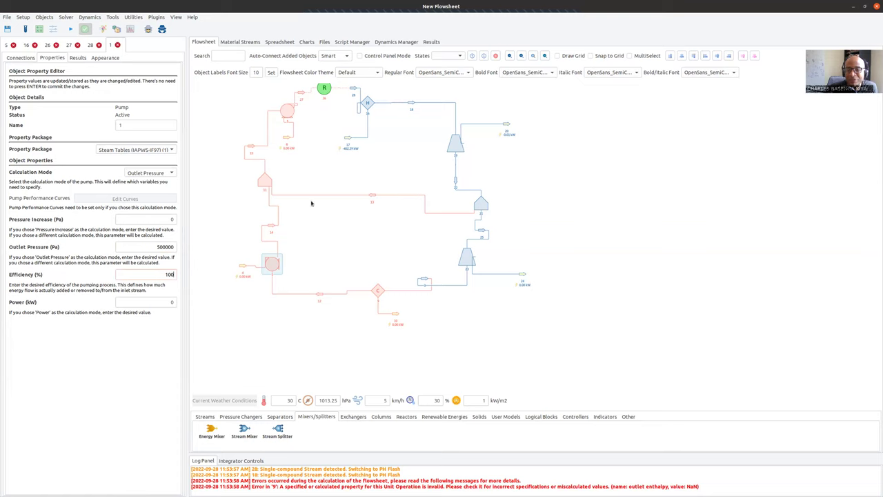
Enter 500000 Pa outlet pressure and 100% adiabatic efficiency for turbine 19.
mouse_move(454, 147)
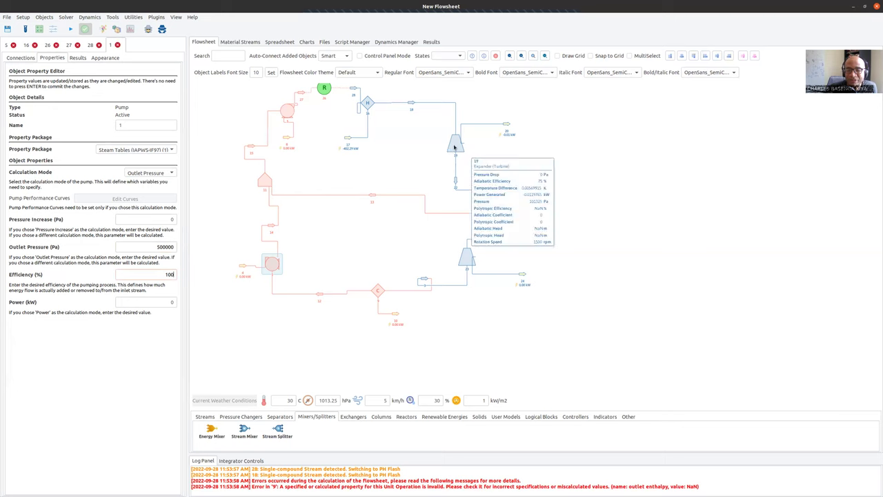
left_click(454, 147)
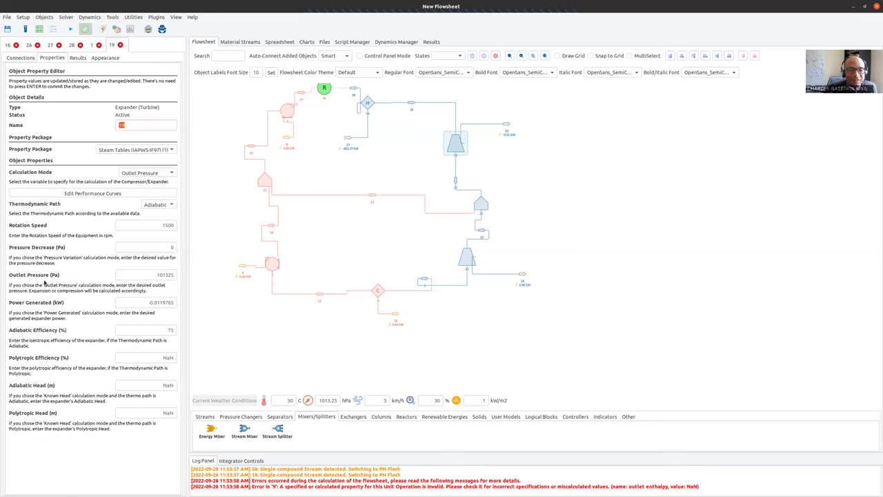
double_click(166, 274)
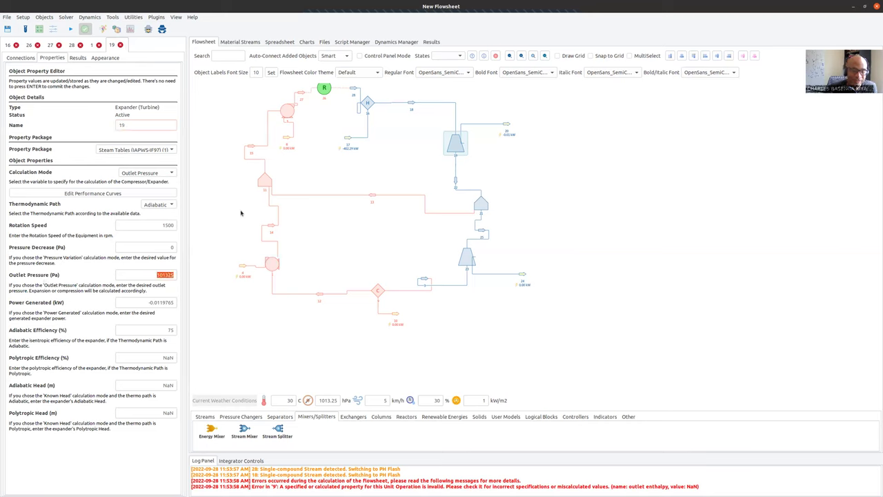
type("50")
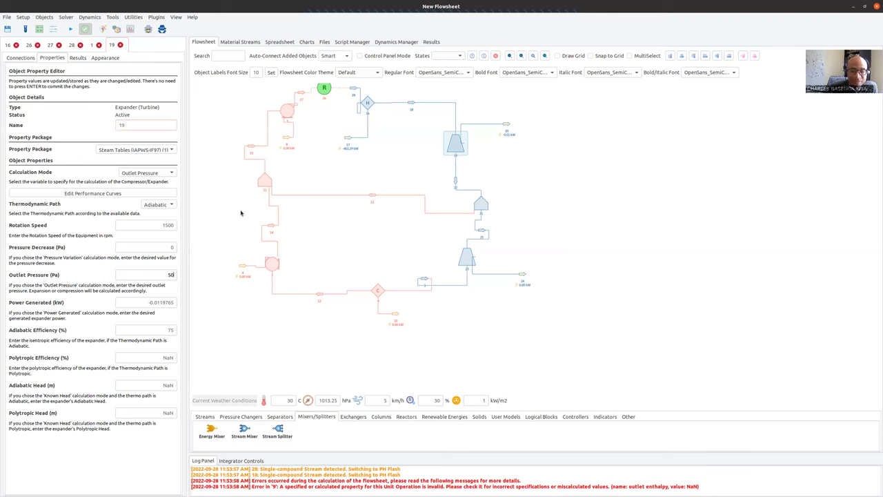
type("0000")
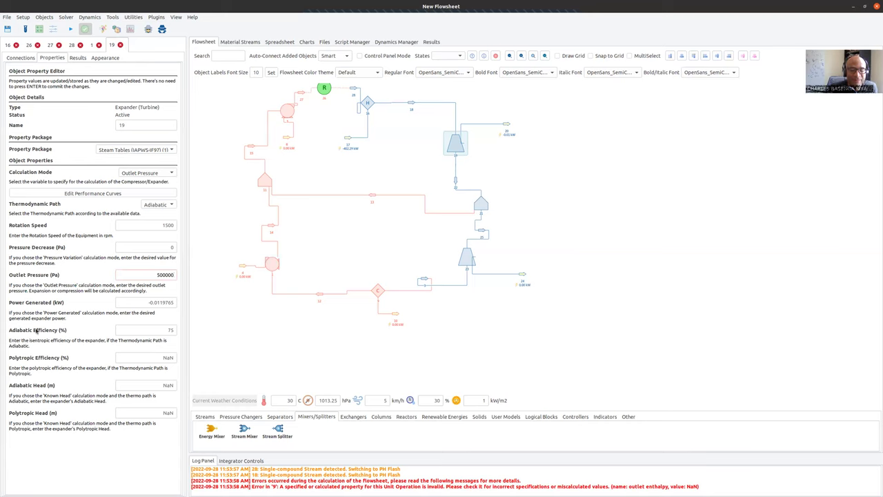
double_click(172, 330)
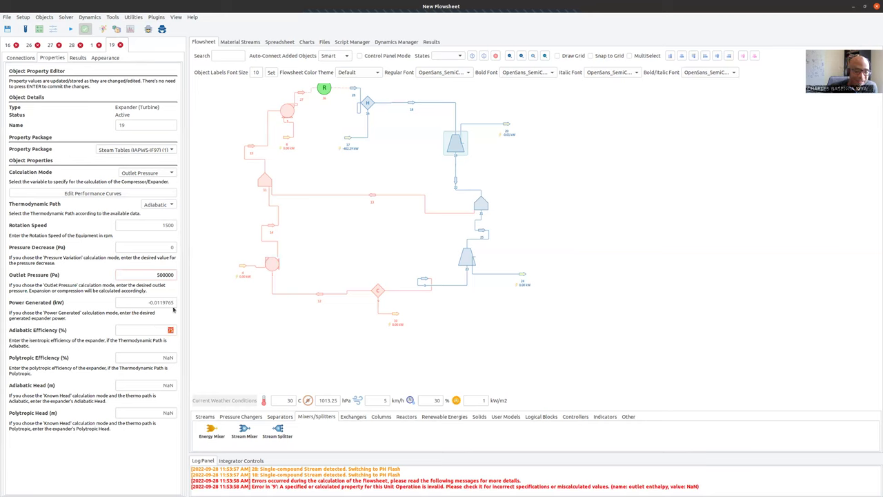
type("1")
Deselect the turbine and select mixer 11 to view its connections.
left_click(615, 191)
mouse_move(450, 145)
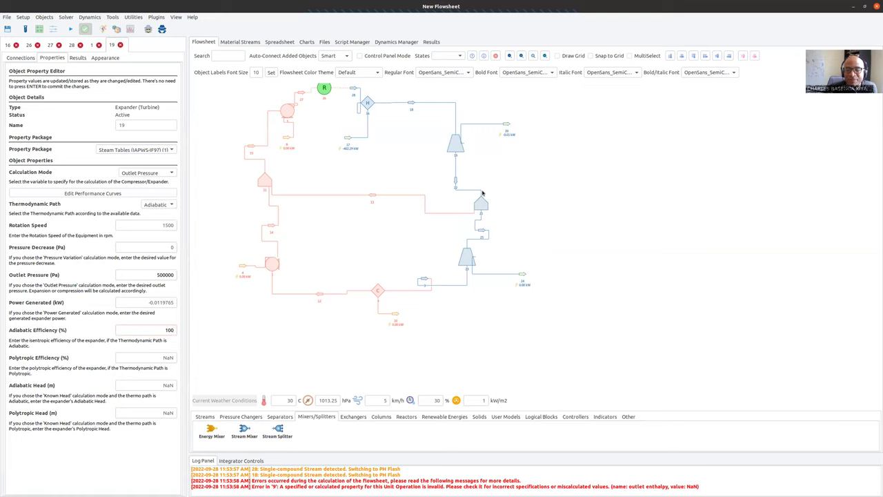
mouse_move(482, 205)
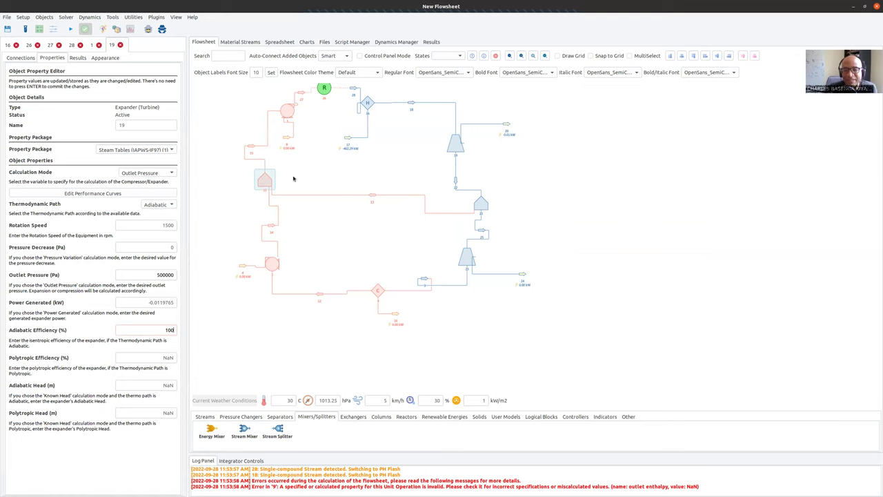
left_click(265, 181)
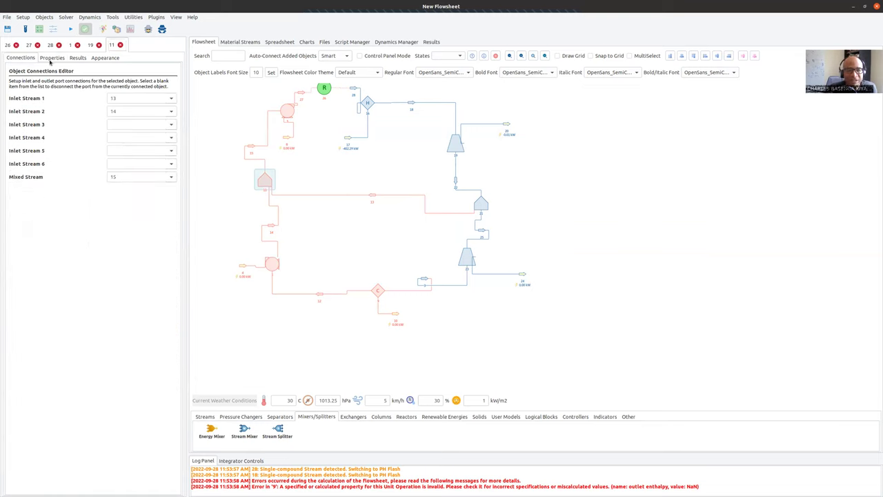
Set mixer 11's pressure calculation to Inlet Average, then open splitter 21's editor.
left_click(50, 59)
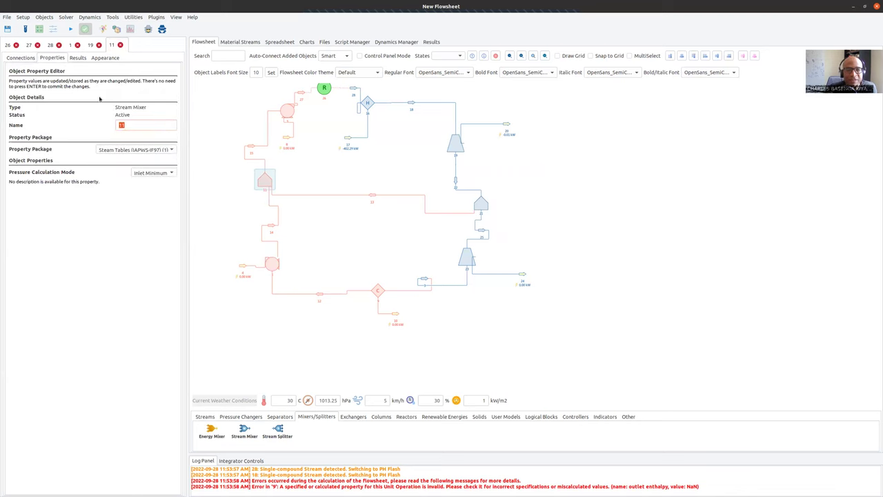
left_click(142, 173)
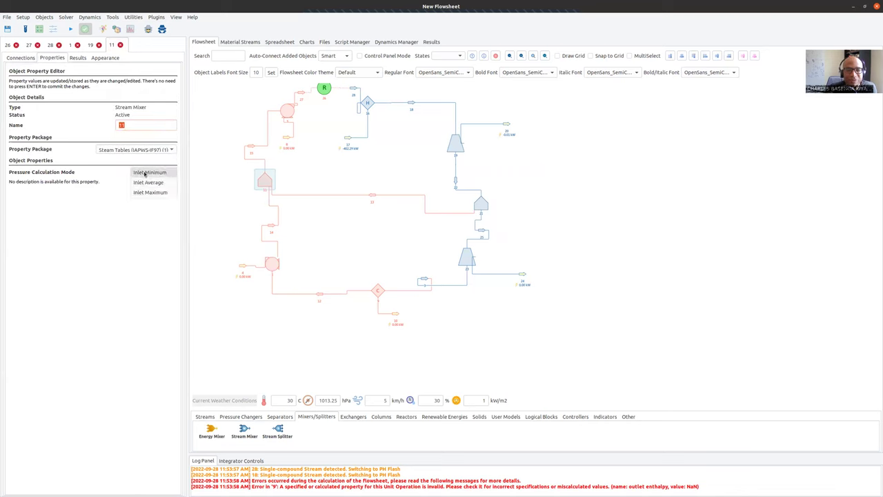
left_click(148, 183)
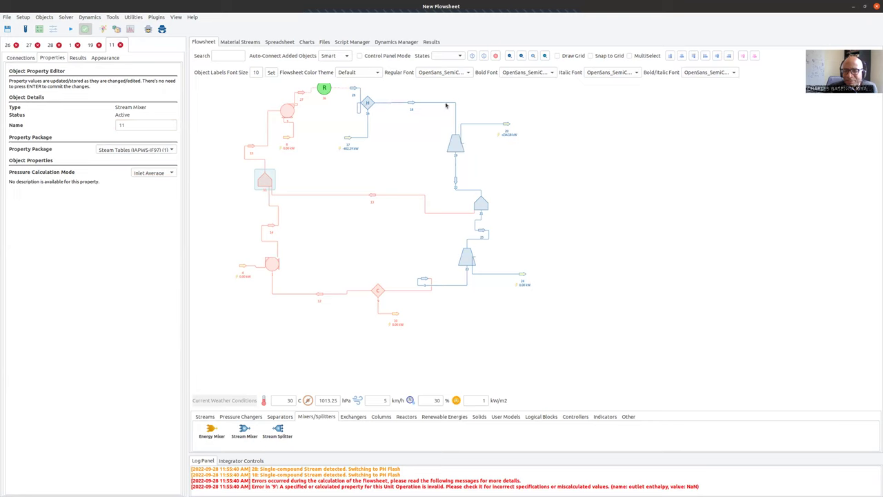
left_click(483, 205)
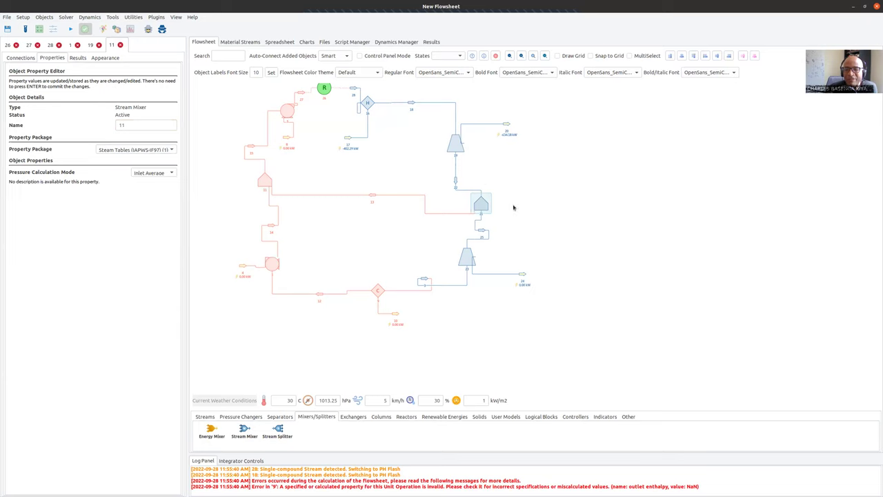
double_click(475, 189)
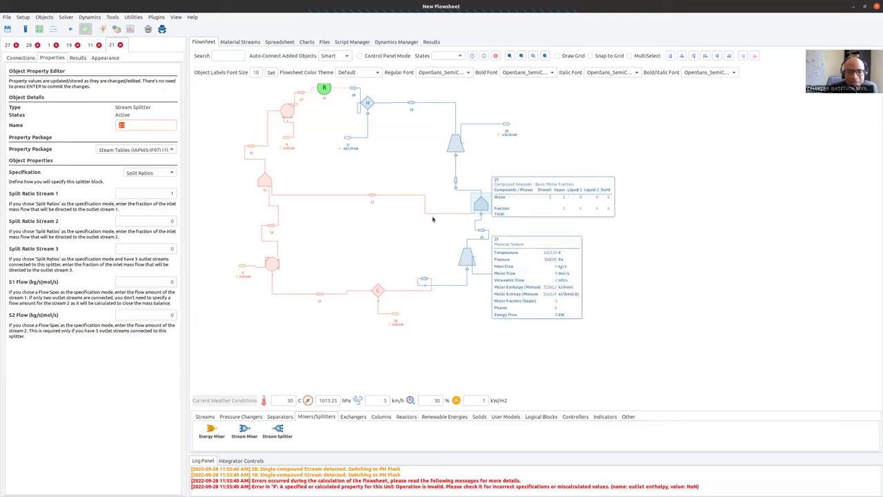
Enter split ratios 0.05 for stream 13 and 0.95 for stream 25 in splitter 21.
left_click(22, 58)
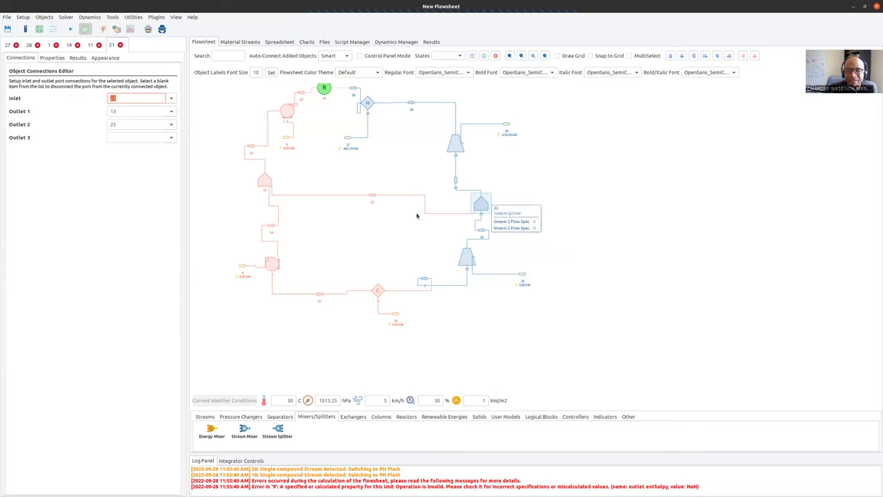
left_click(55, 59)
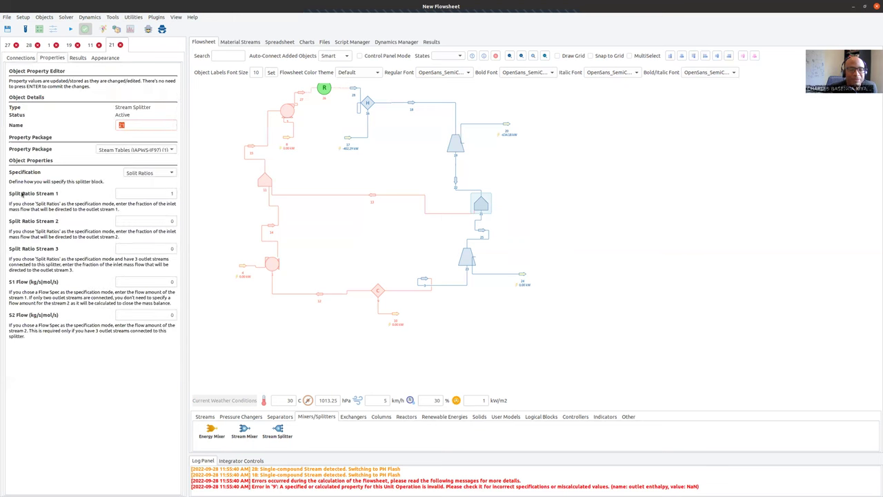
left_click(153, 192)
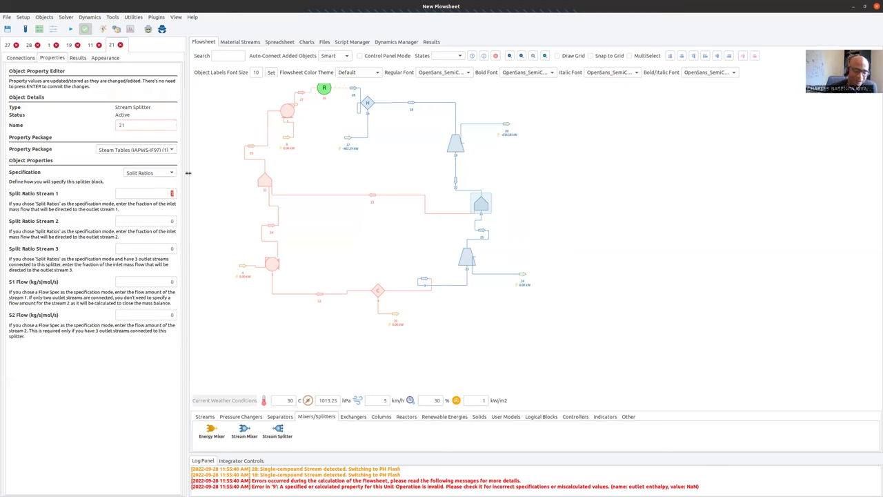
type("0.05")
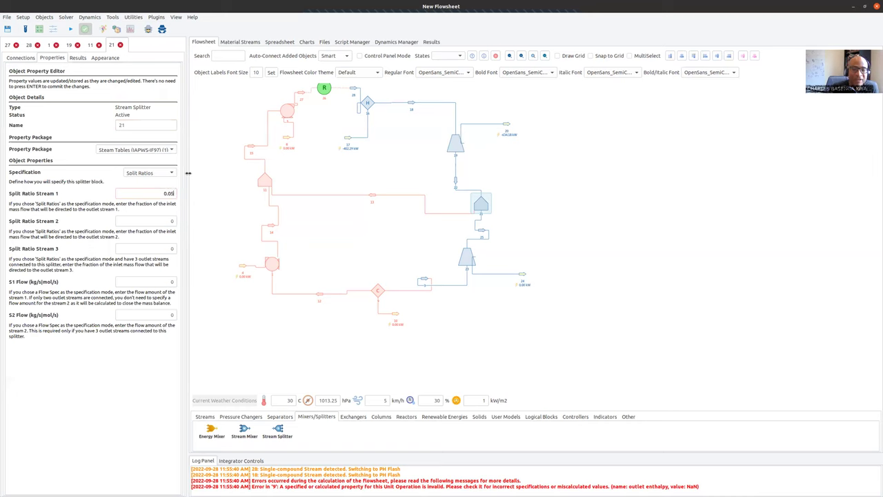
key("Tab")
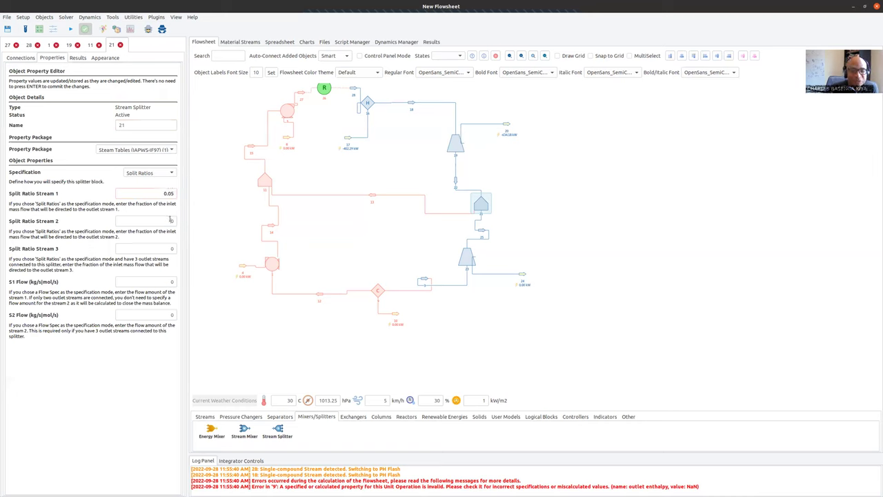
type("0.95")
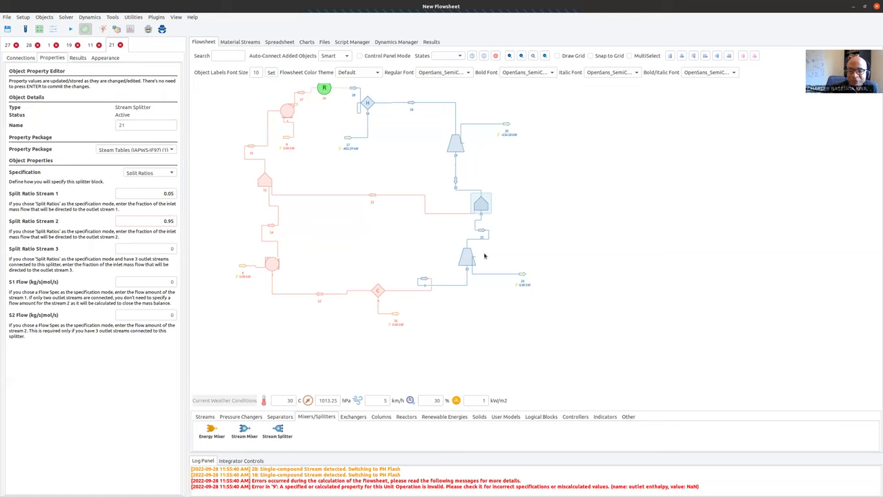
left_click(465, 254)
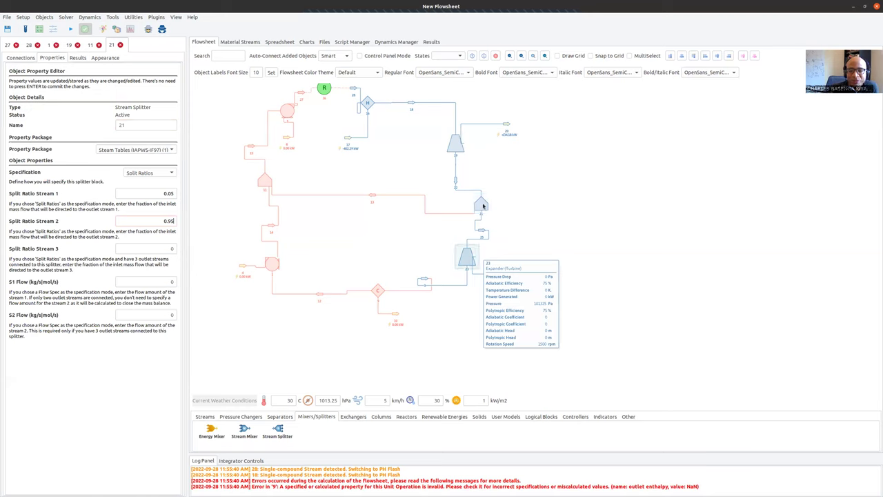
Set turbine 23 to 50000 Pa outlet pressure and 100% adiabatic efficiency, then select the cooler.
double_click(467, 258)
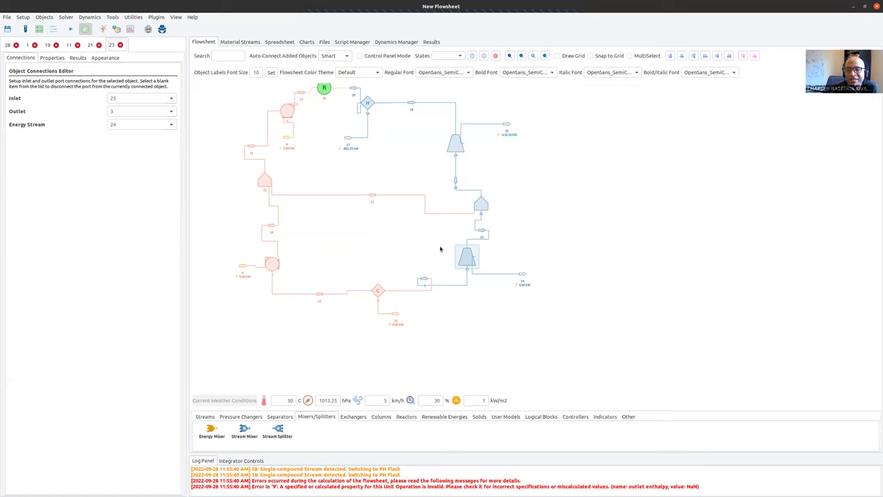
left_click(474, 259)
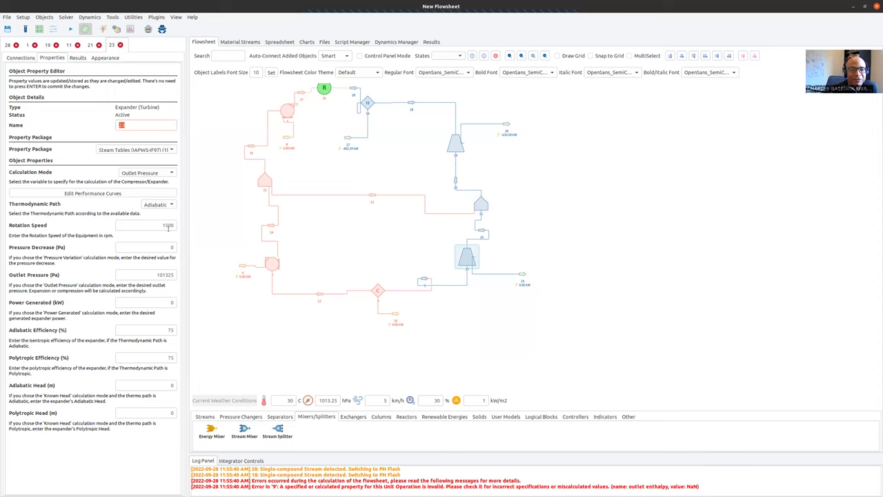
left_click_drag(135, 274, 196, 276)
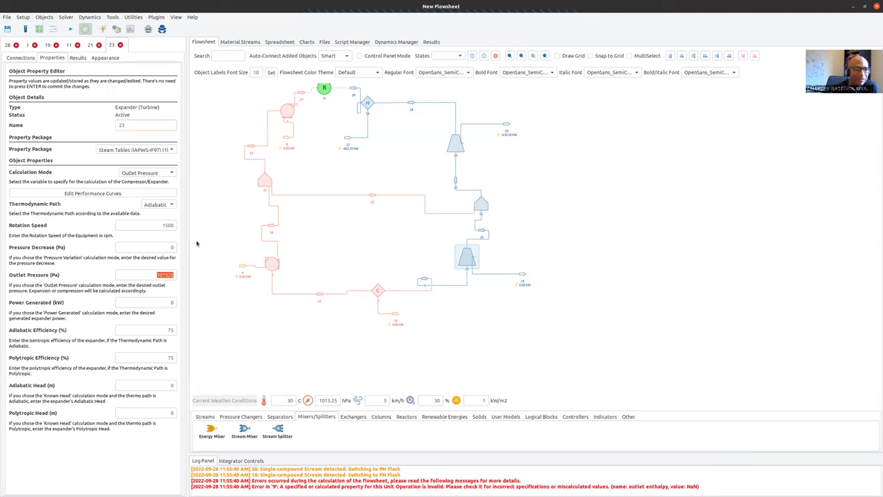
type("50000")
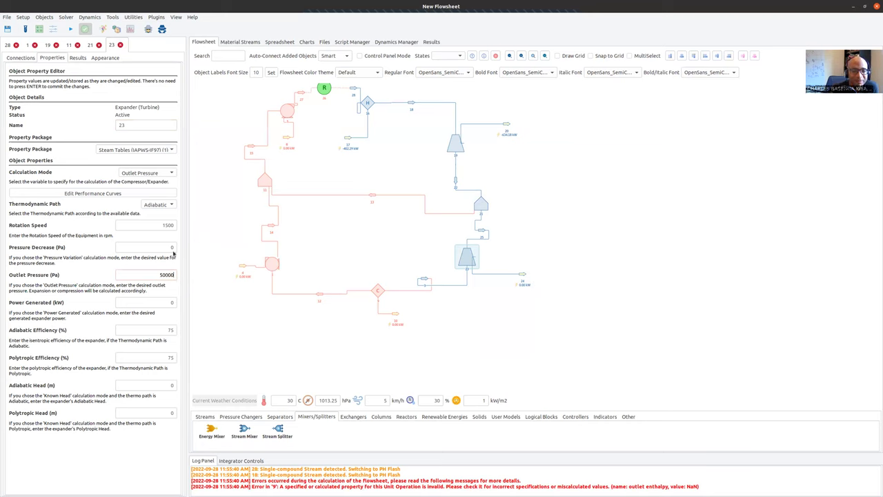
double_click(163, 330)
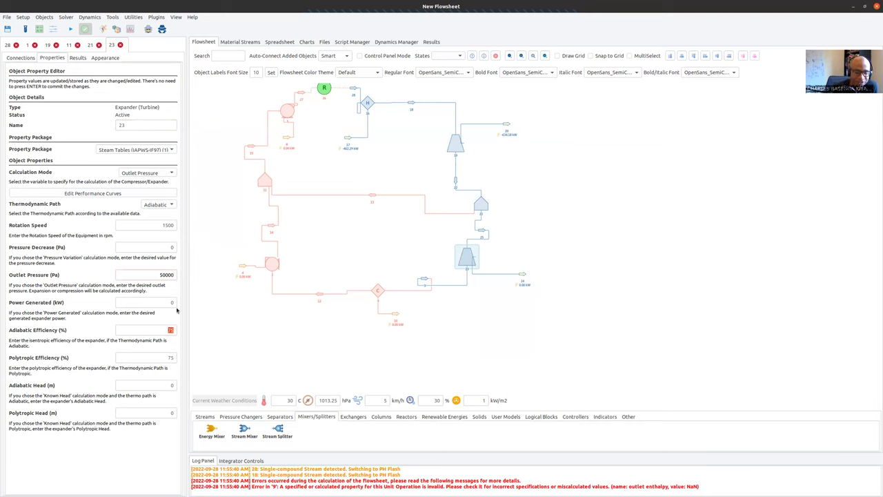
type("100")
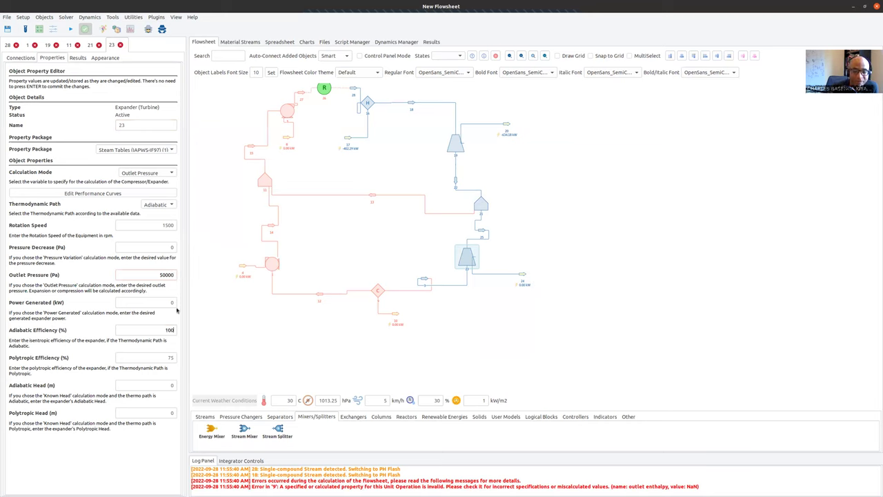
left_click(379, 291)
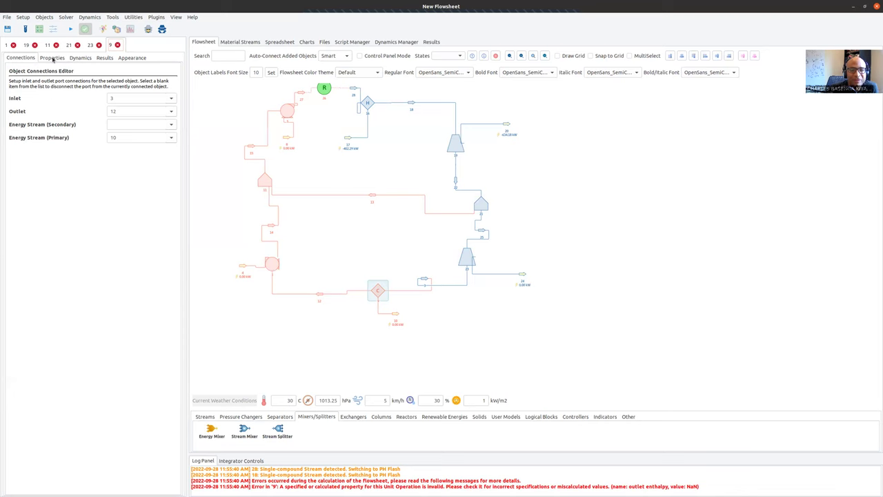
Switch cooler 9's calculation mode to Outlet Vapor Fraction with a value of 0.
left_click(52, 58)
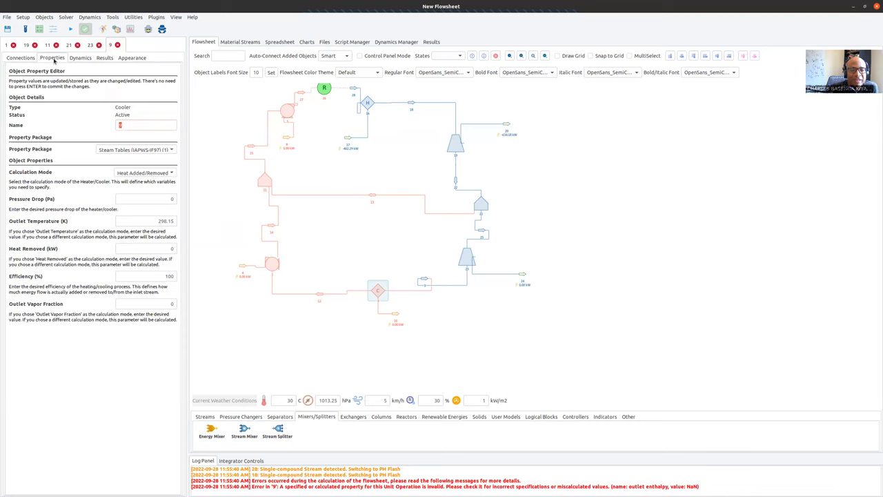
left_click(152, 173)
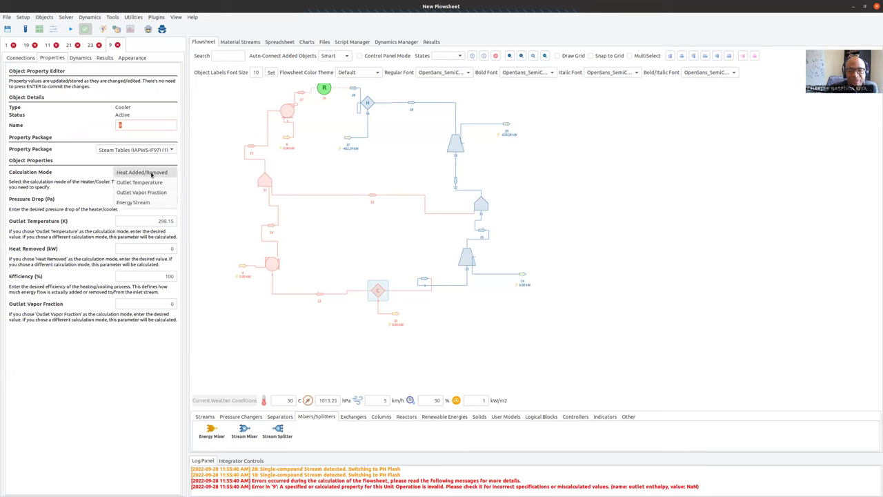
left_click(153, 185)
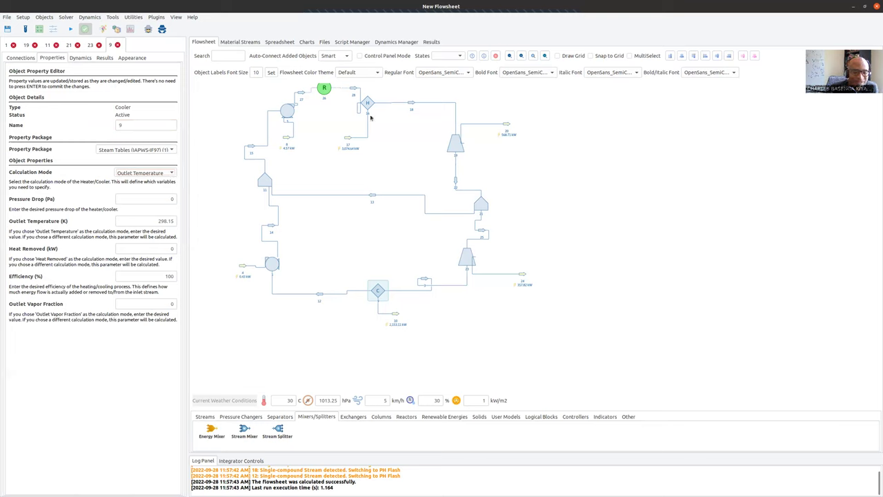
left_click(172, 174)
left_click(172, 174)
left_click(172, 174)
left_click(164, 183)
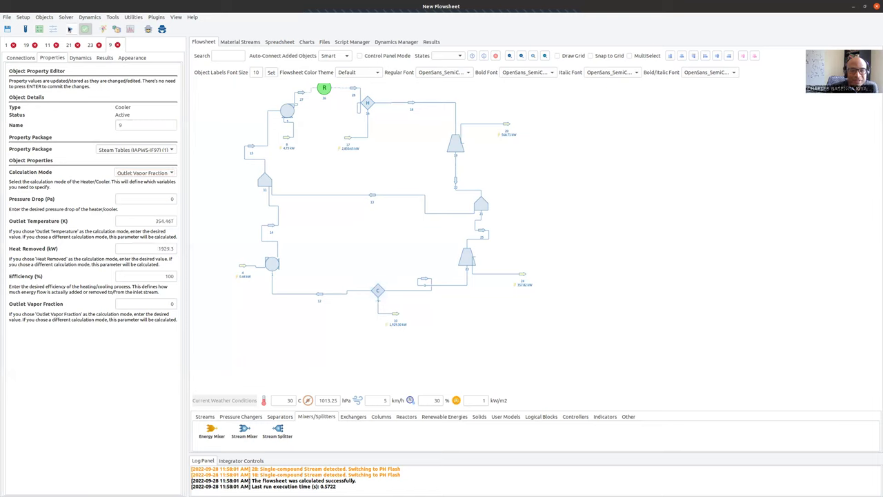
Solve the flowsheet and open stream 18's properties showing 723 K and 5E+06 Pa.
left_click(70, 29)
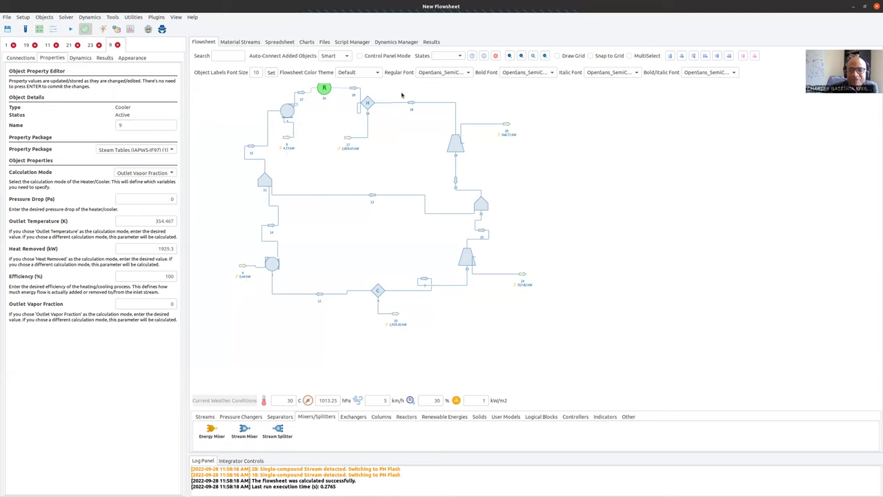
mouse_move(412, 103)
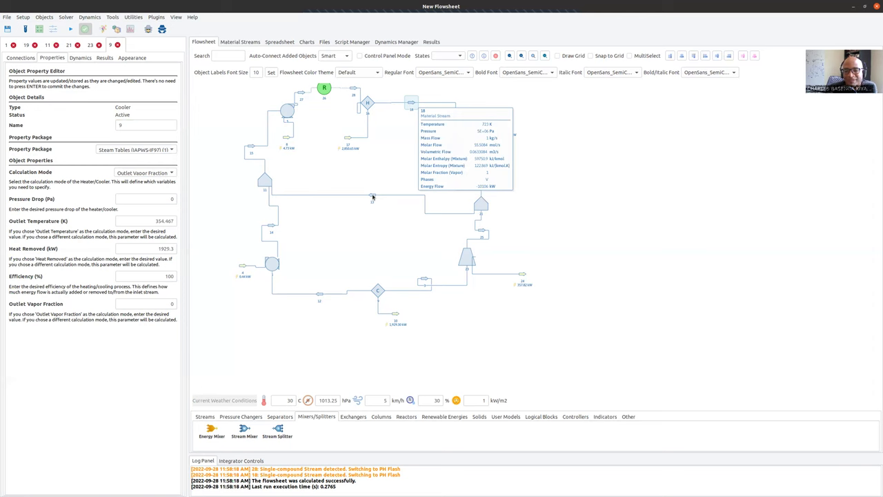
left_click(373, 198)
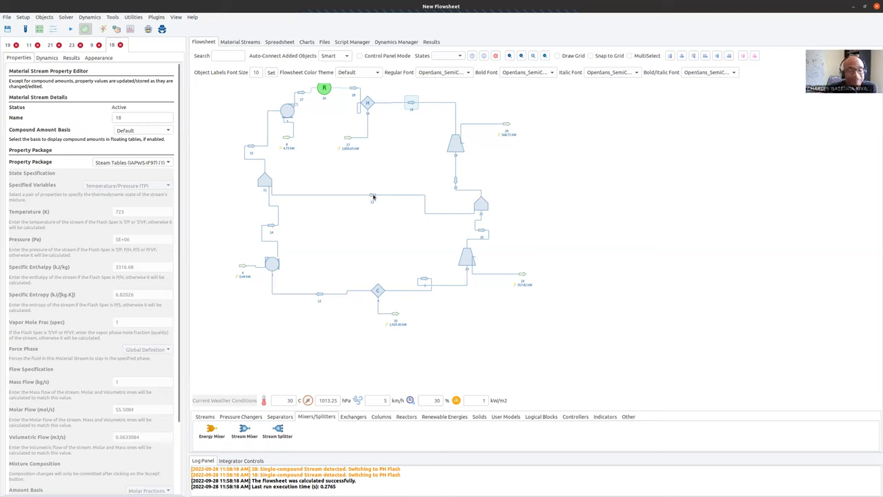
Open stream 13's editor to check its 0.05 kg/s flow at 424.986 K and 500000 Pa.
left_click(373, 197)
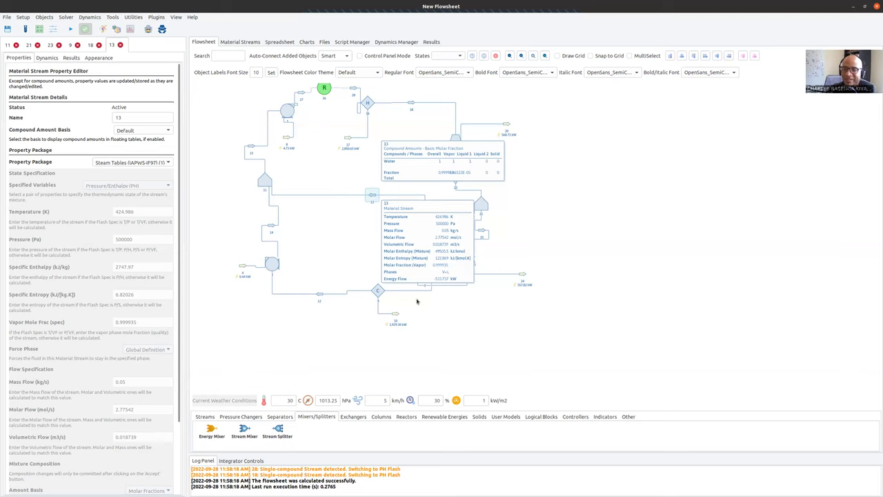
scroll(396, 307, "up", 2)
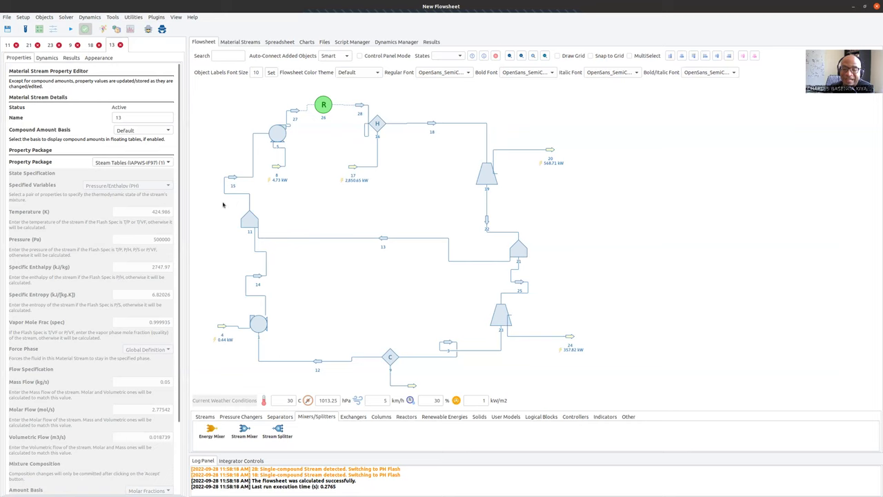
mouse_move(322, 106)
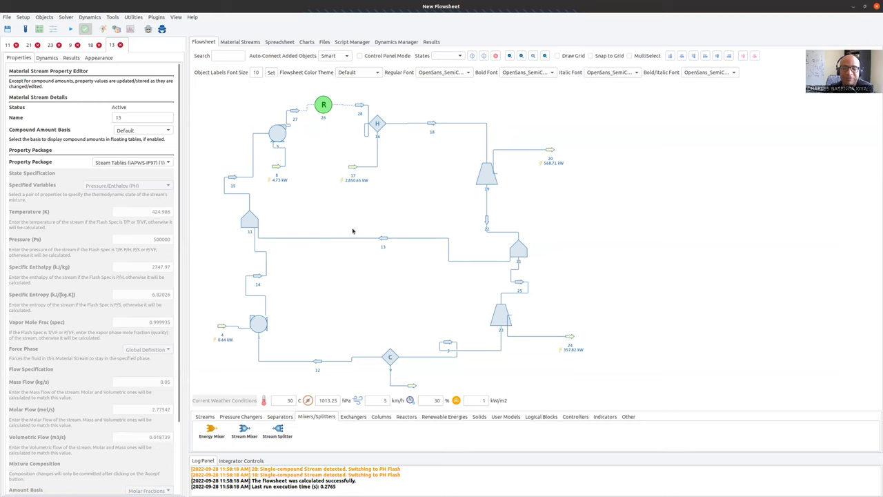
mouse_move(307, 133)
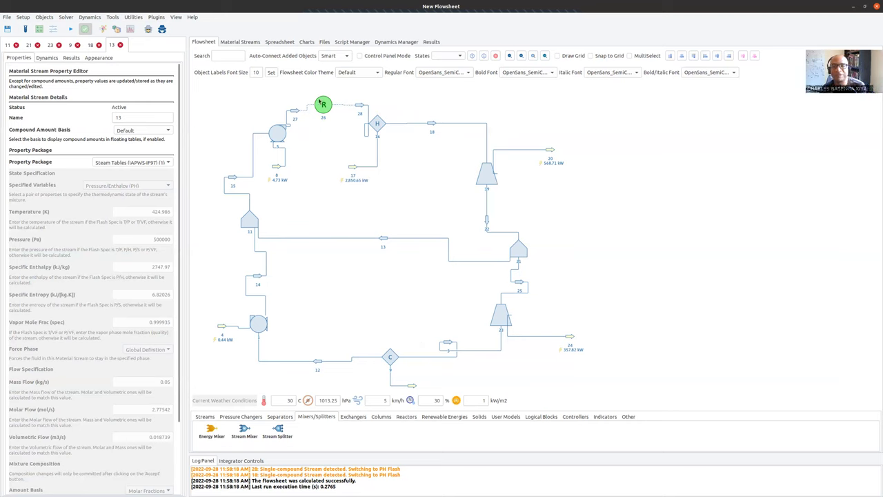
mouse_move(321, 106)
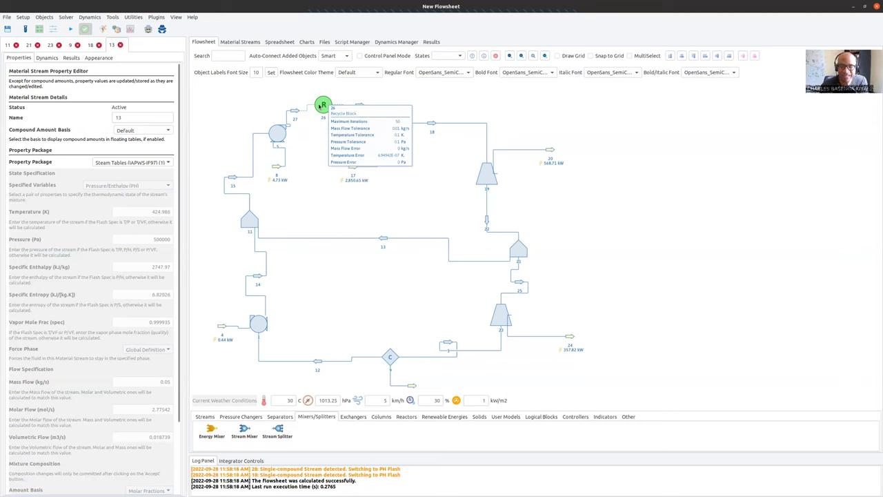